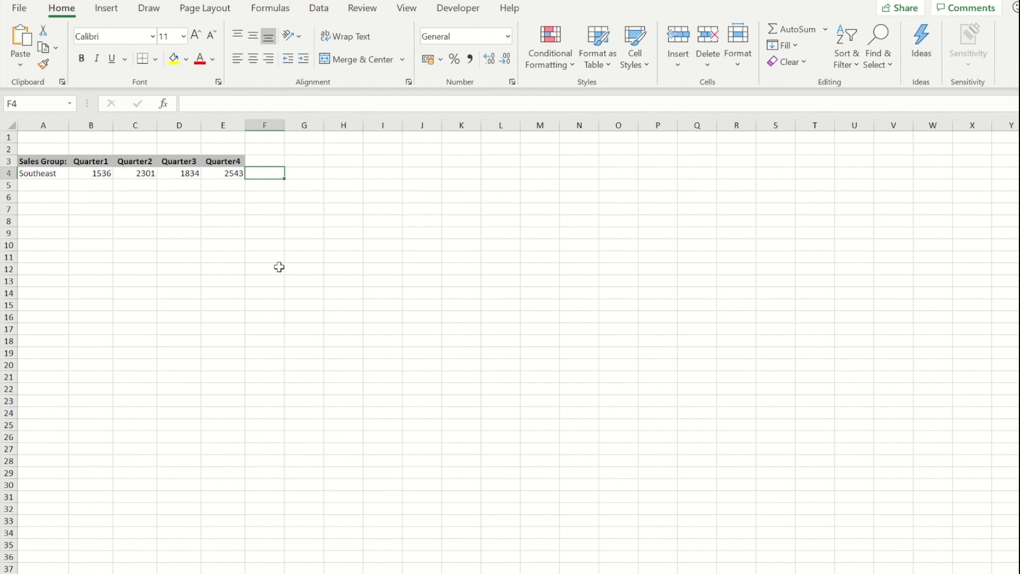
Step: Total the Southeast quarters in F4 with =SUM(B4#) and calculate Quarter1's share of that total in B5 with =B4/$F$4
{"action": "type", "text": "=SUM(B4#)"}
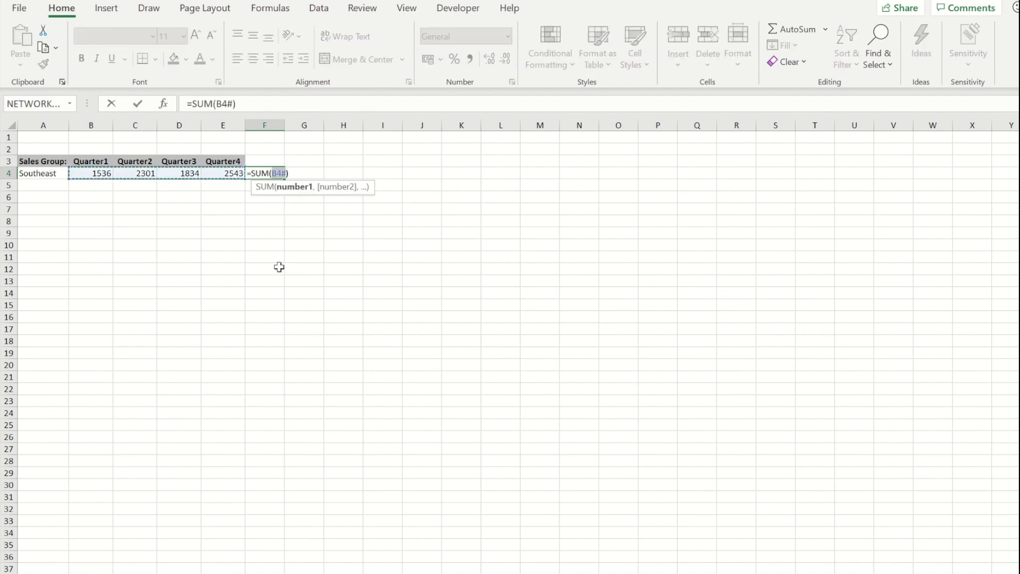
{"action": "key", "text": "ctrl+Return"}
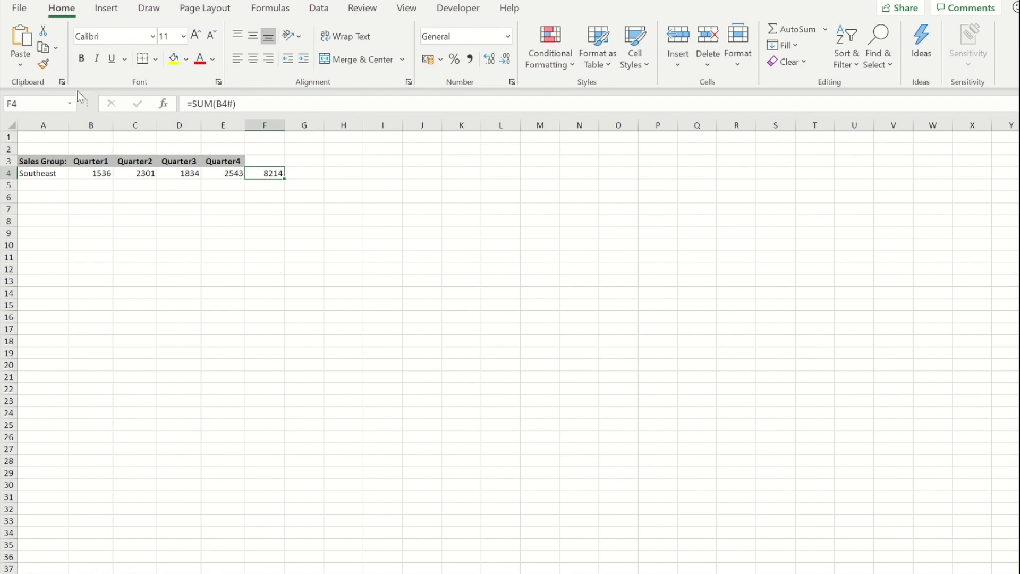
{"action": "left_click", "coordinate": [90, 186]}
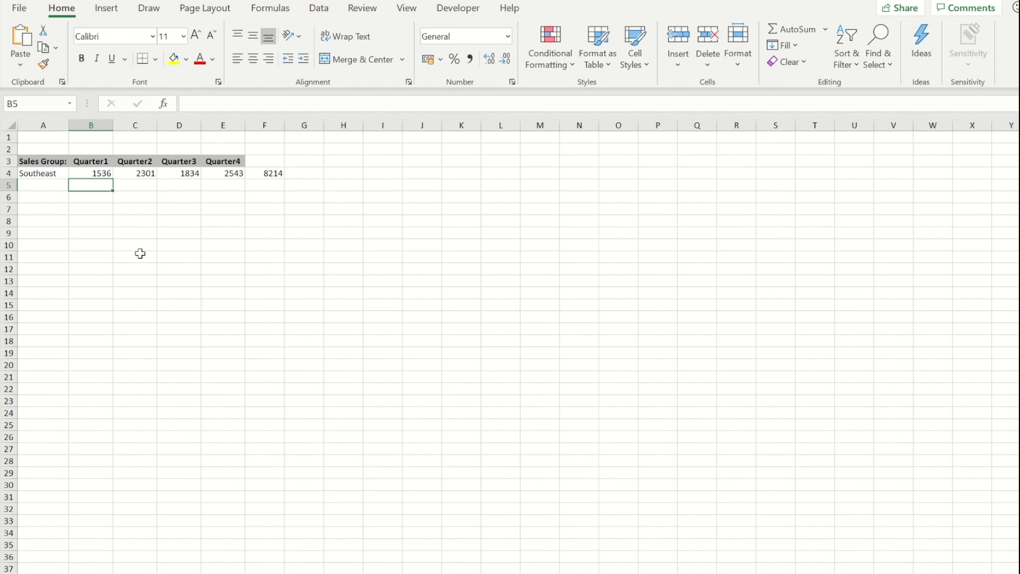
{"action": "type", "text": "="}
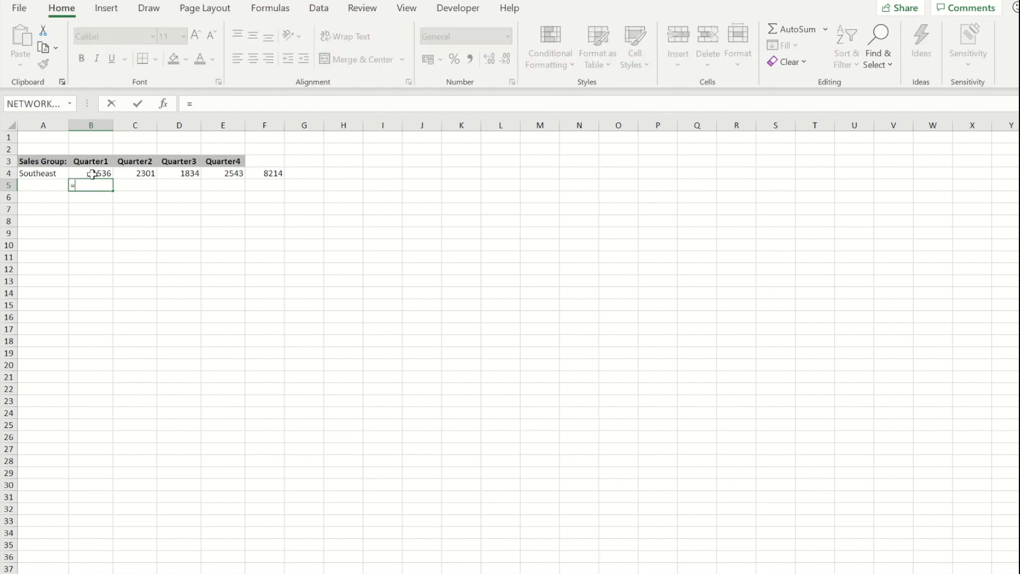
{"action": "left_click", "coordinate": [93, 174]}
{"action": "type", "text": "/"}
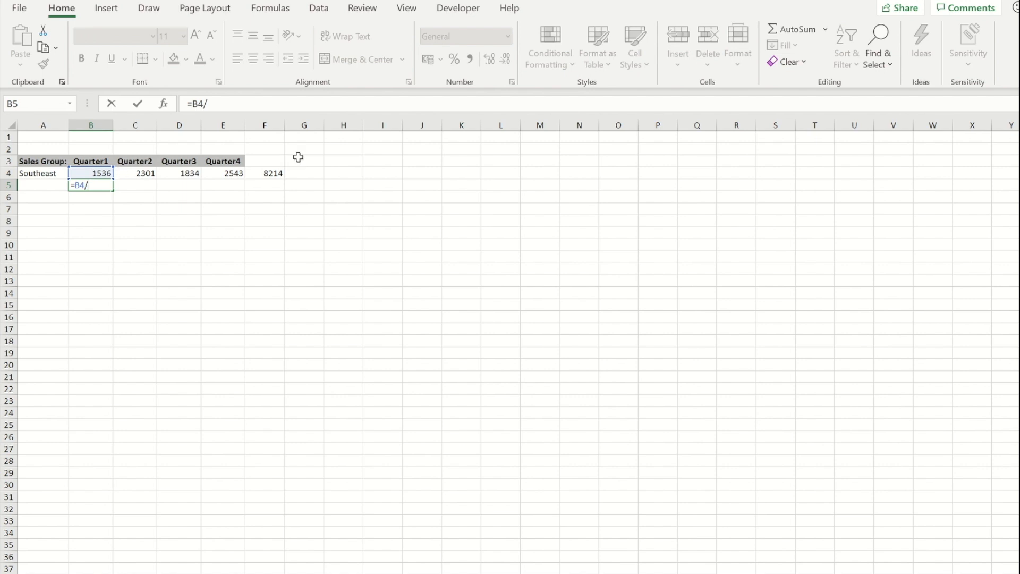
{"action": "left_click", "coordinate": [271, 173]}
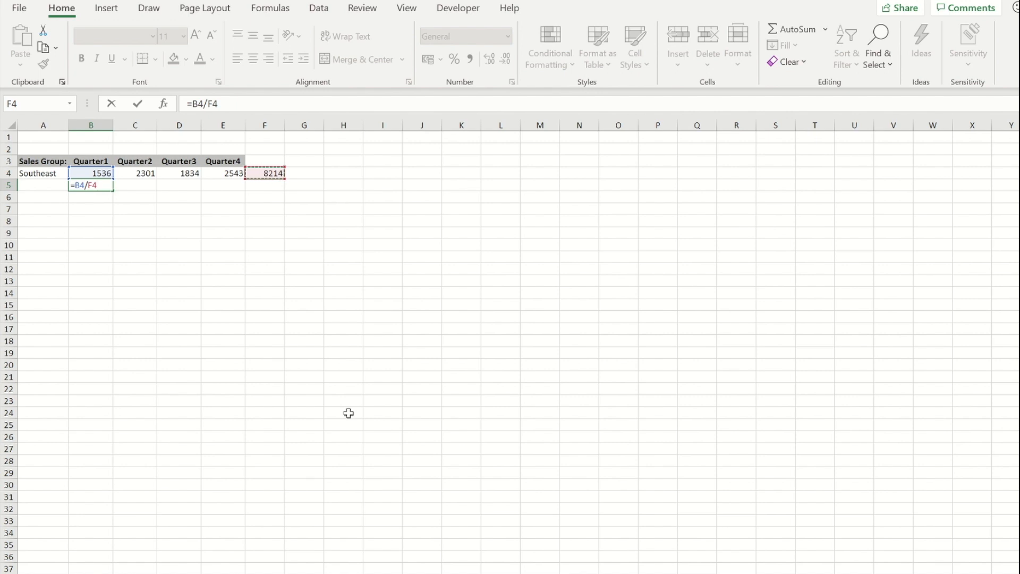
{"action": "key", "text": "F4"}
{"action": "key", "text": "ctrl+Return"}
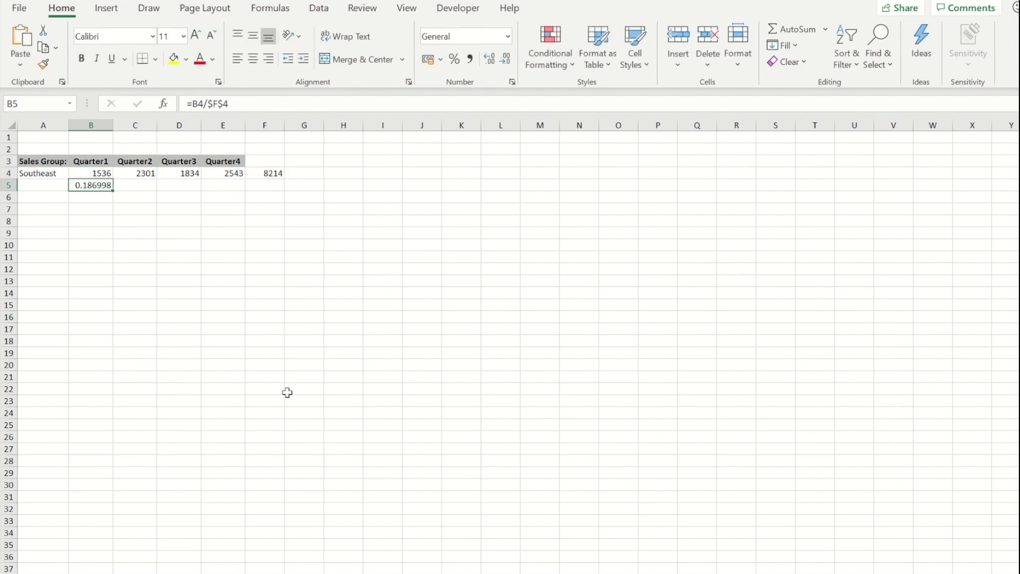
Step: Fill the share formula from B5 across to E5 and format the four results as percentages with two decimal places
{"action": "left_click_drag", "start_coordinate": [112, 191], "coordinate": [239, 200]}
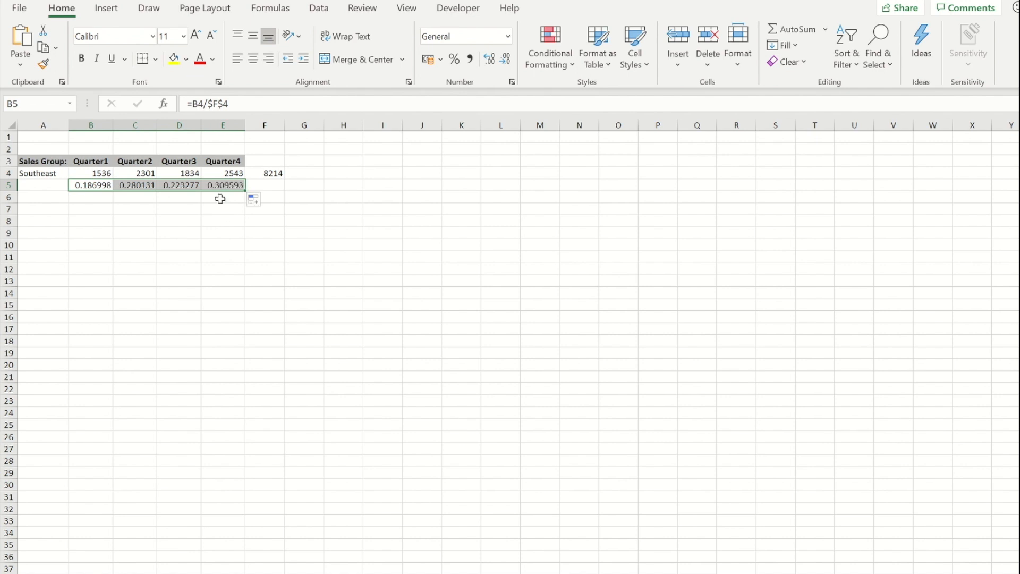
{"action": "left_click", "coordinate": [455, 60]}
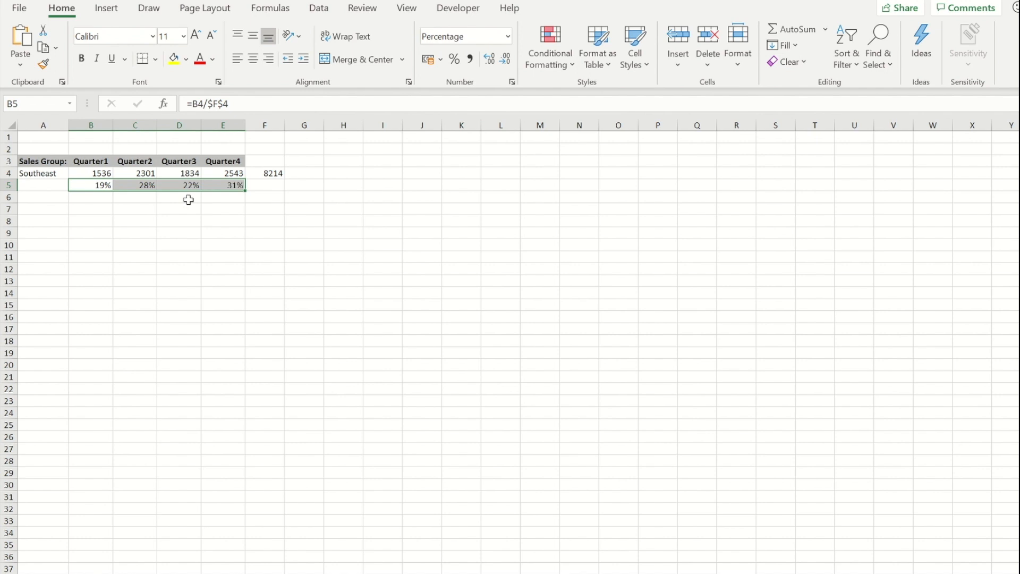
{"action": "left_click", "coordinate": [487, 60]}
{"action": "left_click", "coordinate": [487, 60]}
Step: Calculate the remaining percentage in B6 with =1-B5 and fill the formula across to E6
{"action": "left_click", "coordinate": [89, 198]}
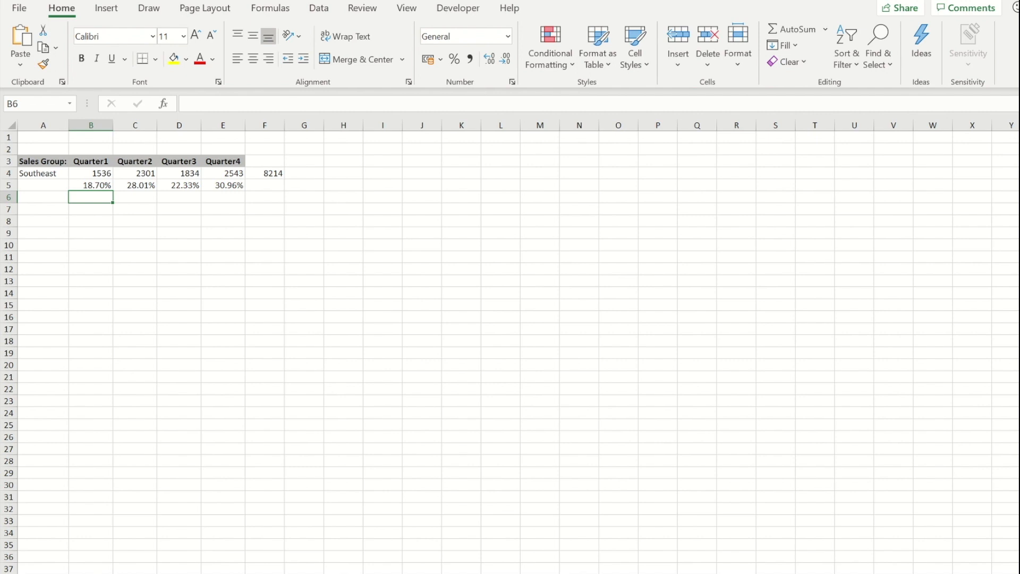
{"action": "type", "text": "=1"}
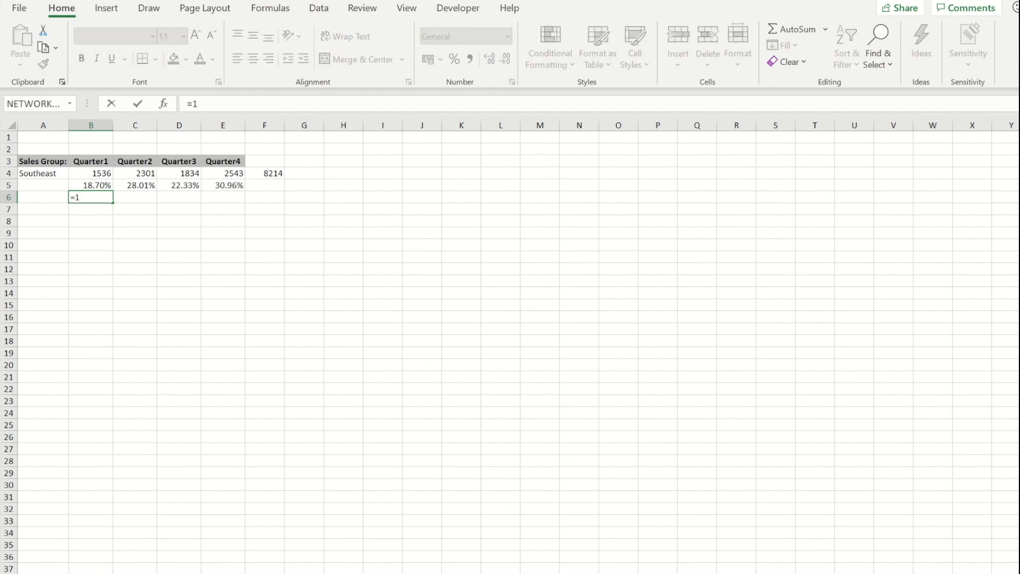
{"action": "type", "text": "-"}
{"action": "left_click", "coordinate": [90, 185]}
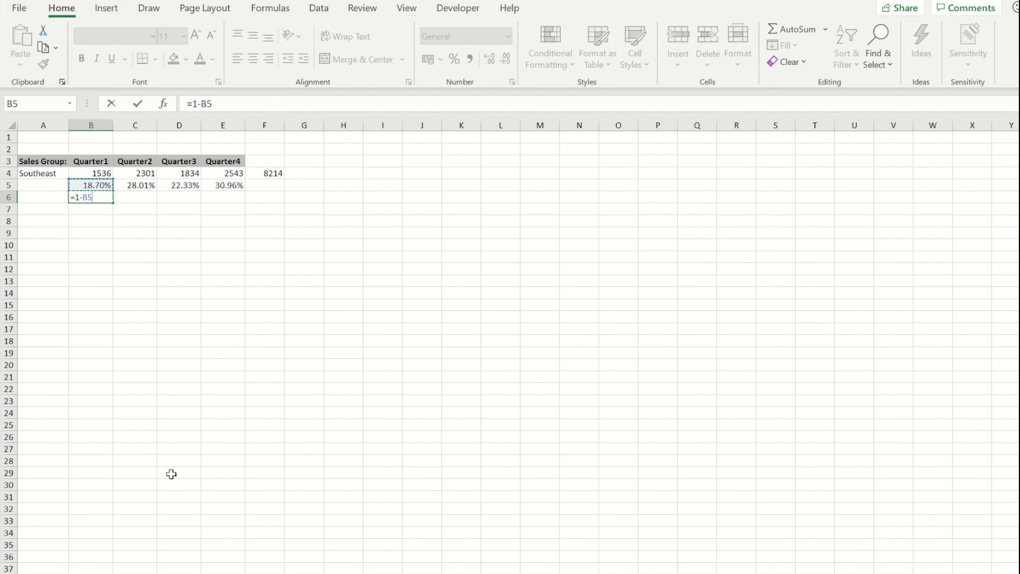
{"action": "key", "text": "ctrl+Return"}
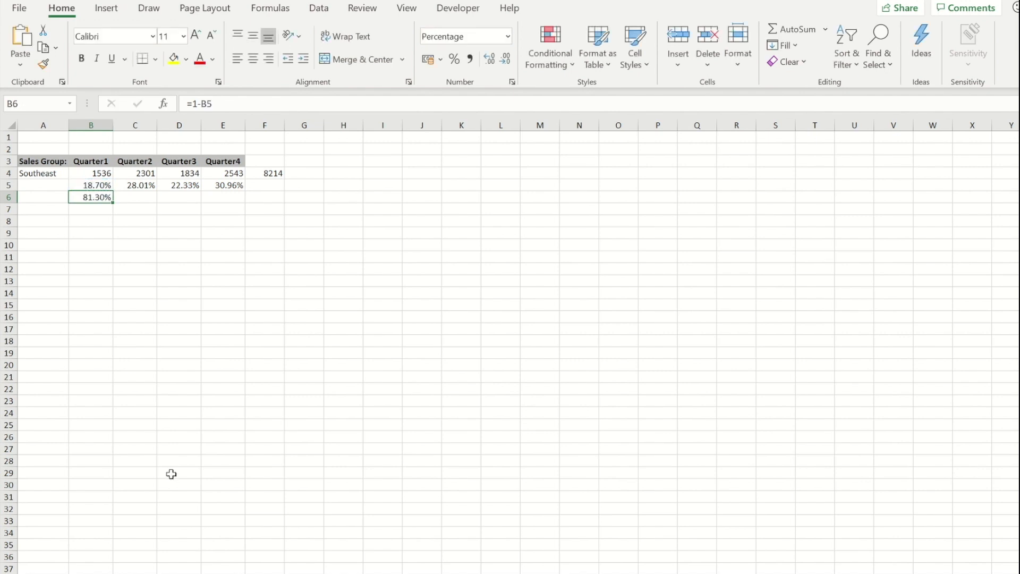
{"action": "left_click_drag", "start_coordinate": [112, 204], "coordinate": [243, 200]}
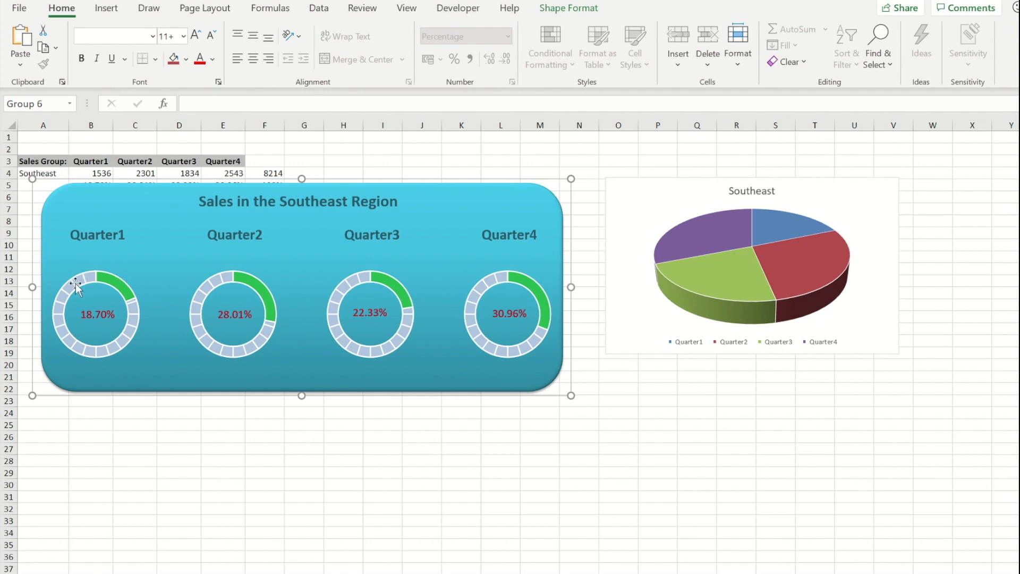
Step: Number cells R3 to R22 with a series running from 1 to 20
{"action": "mouse_move", "coordinate": [66, 293]}
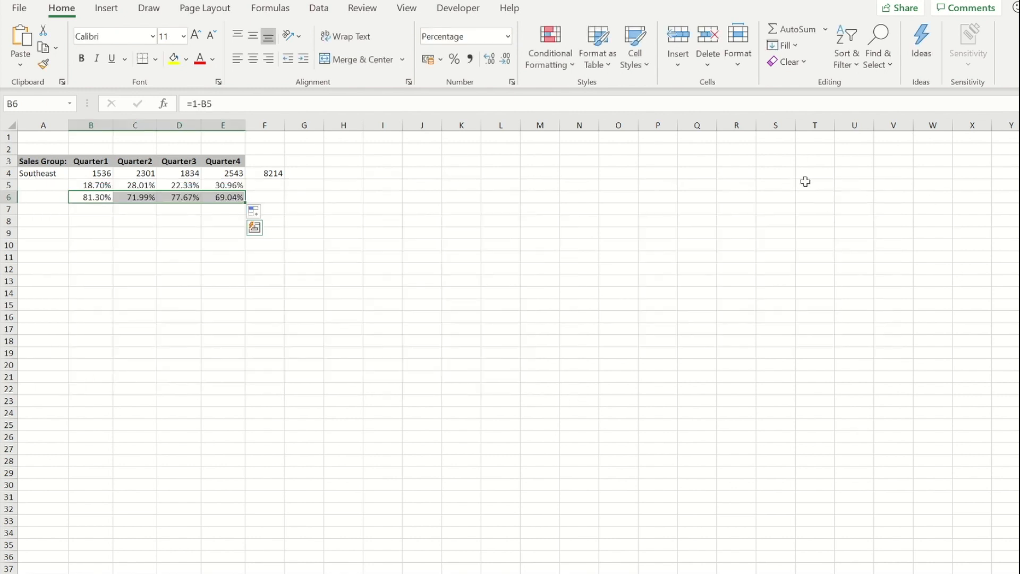
{"action": "left_click", "coordinate": [738, 160]}
{"action": "type", "text": "1"}
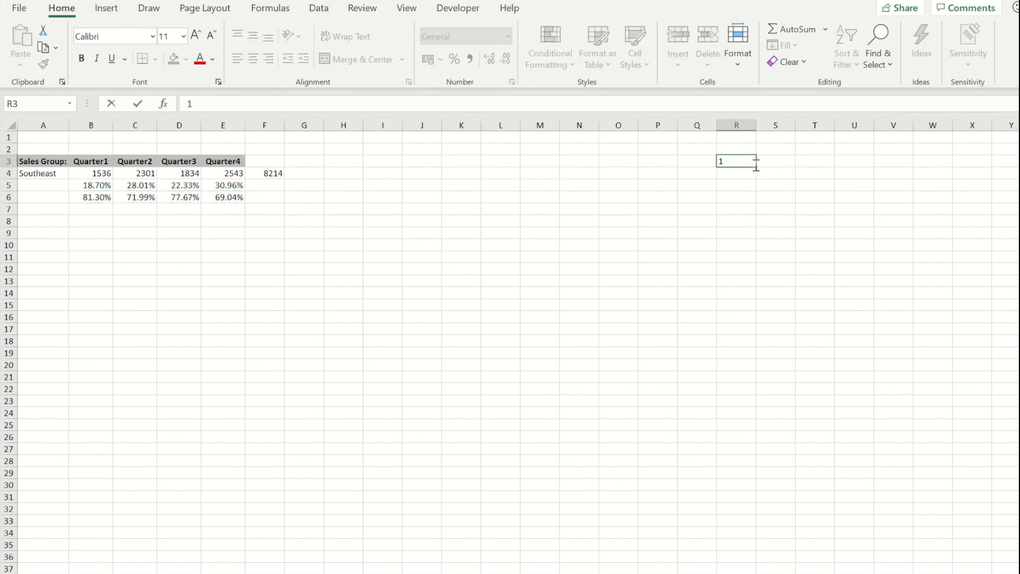
{"action": "left_click_drag", "start_coordinate": [757, 168], "coordinate": [754, 391]}
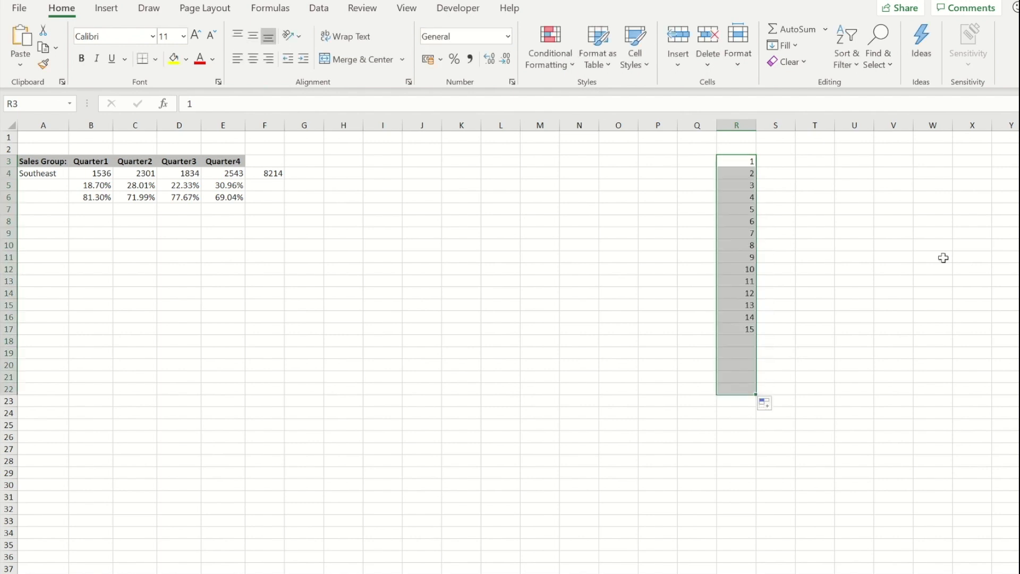
Step: Enter 0.1 in S3 and copy it down to S22 beside the numbered list
{"action": "left_click", "coordinate": [774, 162]}
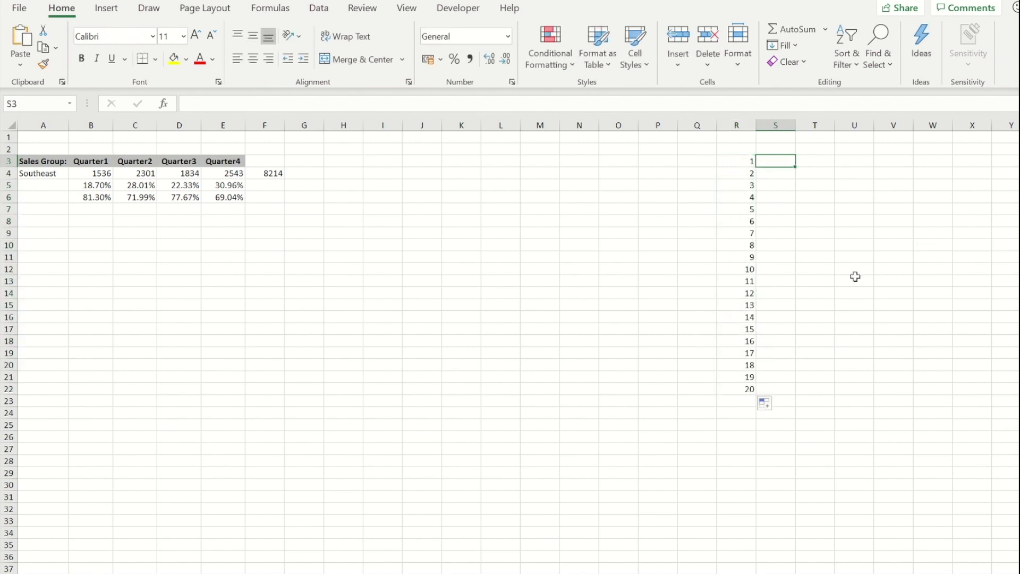
{"action": "type", "text": "."}
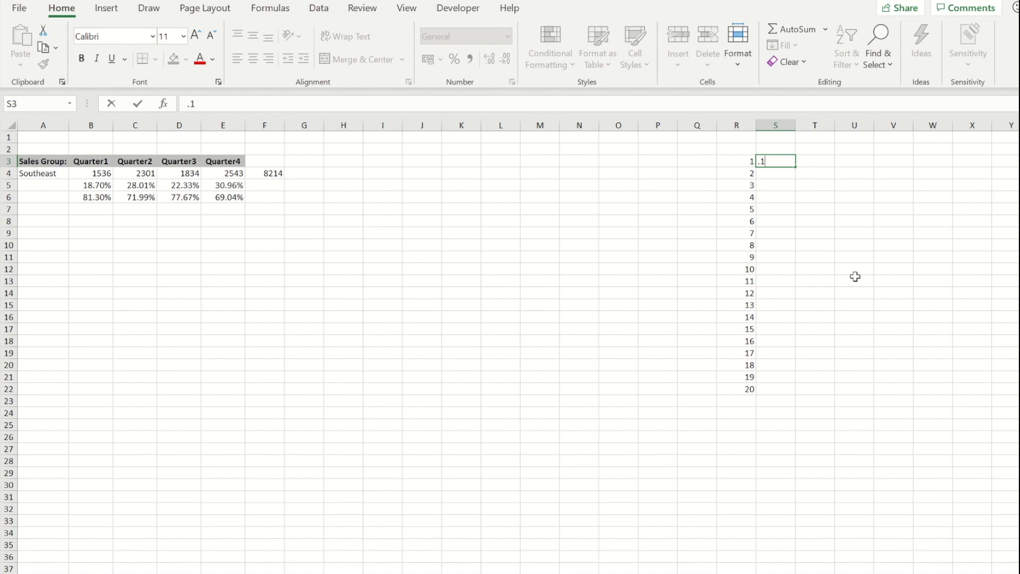
{"action": "type", "text": "1"}
{"action": "key", "text": "ctrl+Return"}
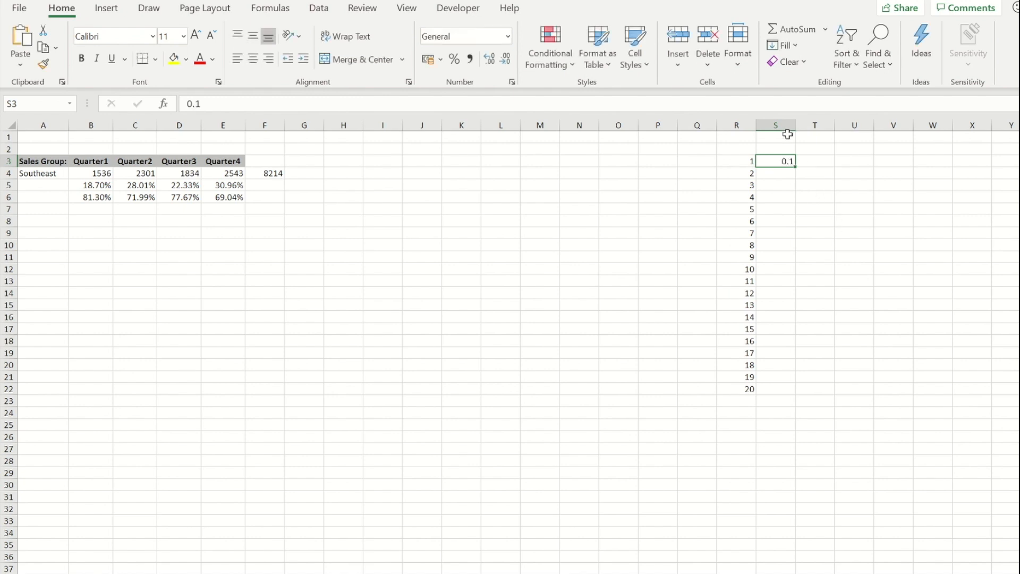
{"action": "left_click_drag", "start_coordinate": [796, 168], "coordinate": [801, 394]}
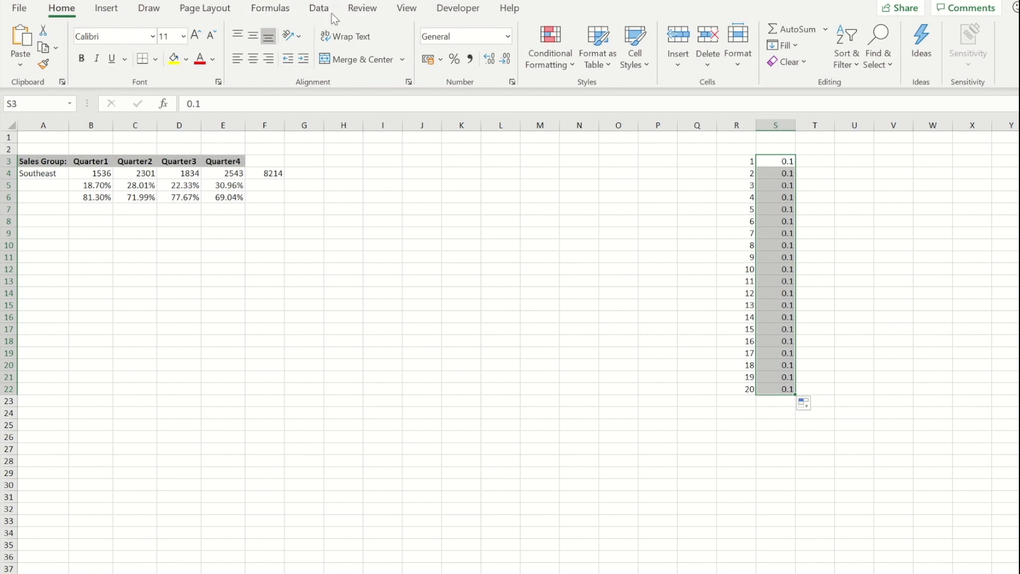
Step: Insert a doughnut chart based on the 0.1 values in S3:S22
{"action": "left_click", "coordinate": [123, 13]}
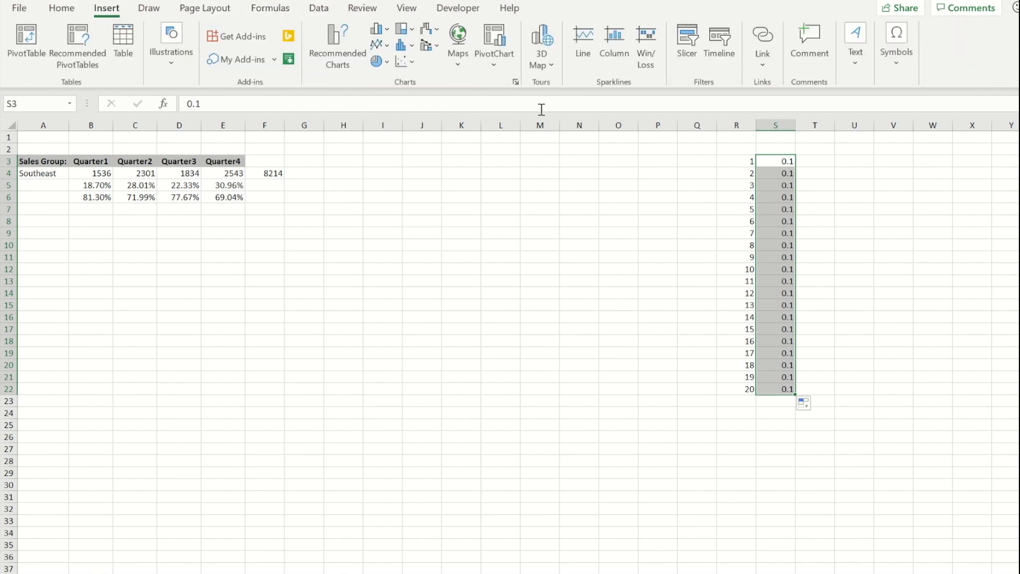
{"action": "left_click", "coordinate": [389, 61]}
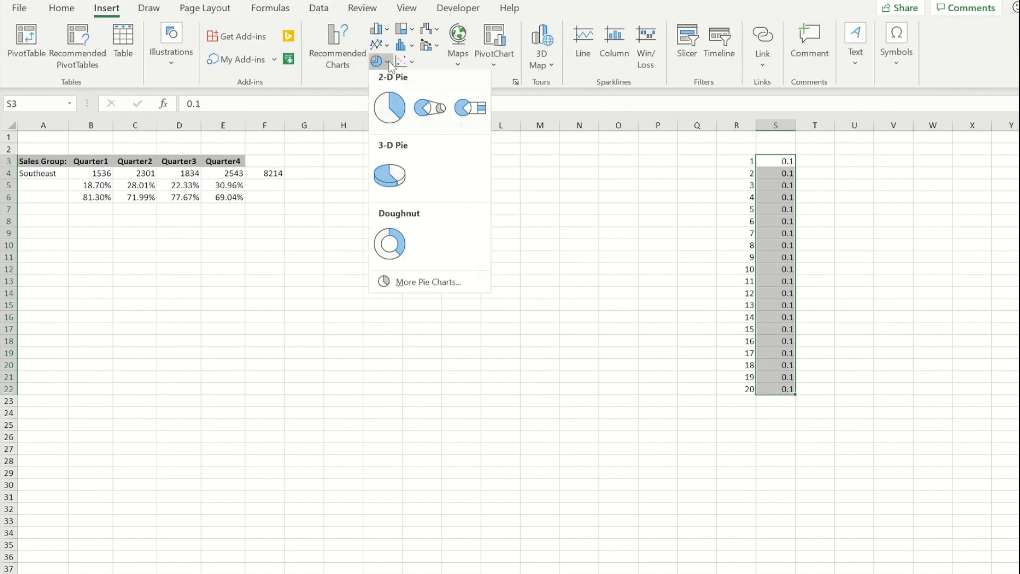
{"action": "left_click", "coordinate": [391, 248]}
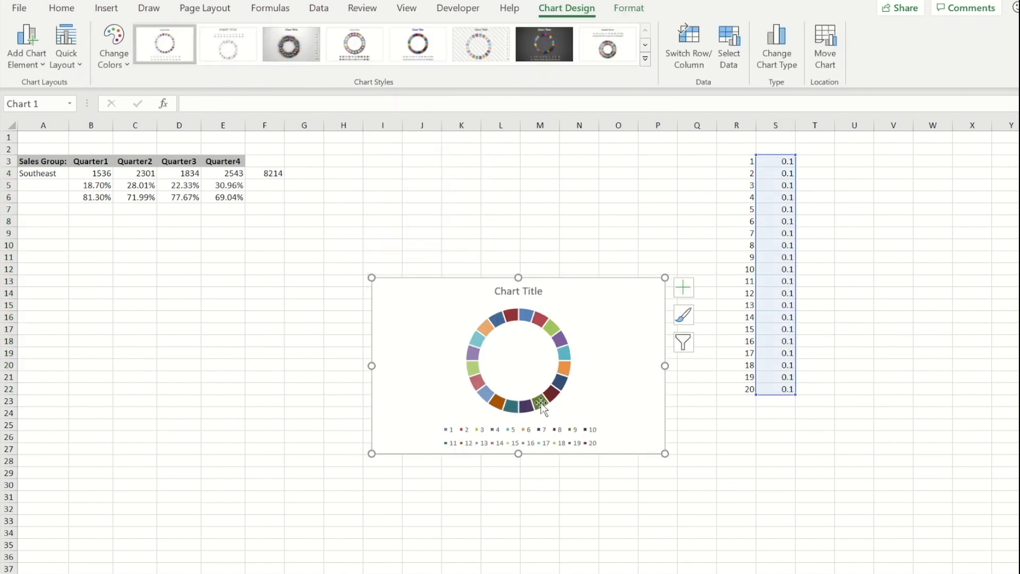
Step: Fill all slices of the doughnut series with a single light aqua theme color
{"action": "left_click", "coordinate": [528, 314]}
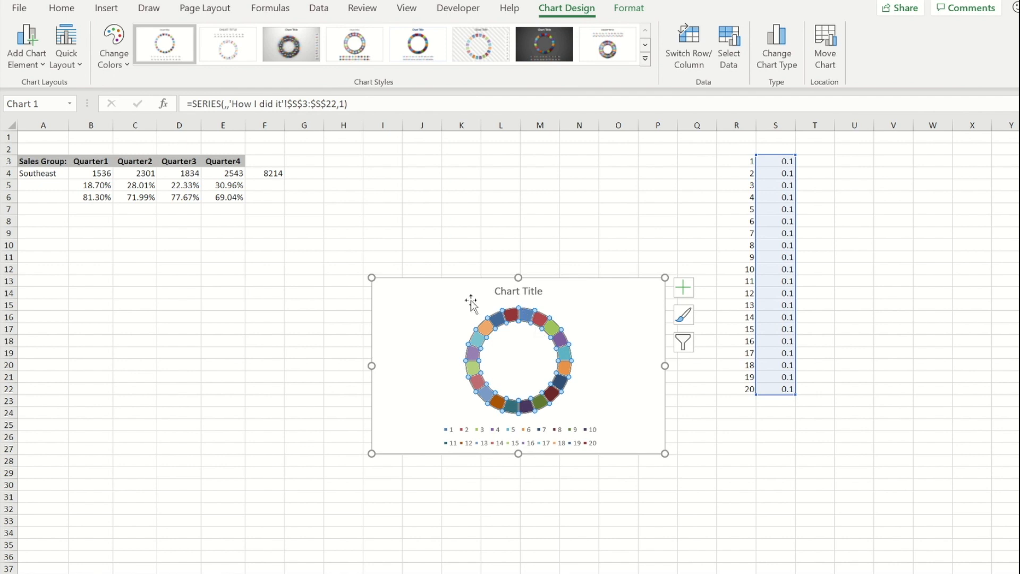
{"action": "left_click", "coordinate": [629, 8]}
{"action": "left_click", "coordinate": [412, 29]}
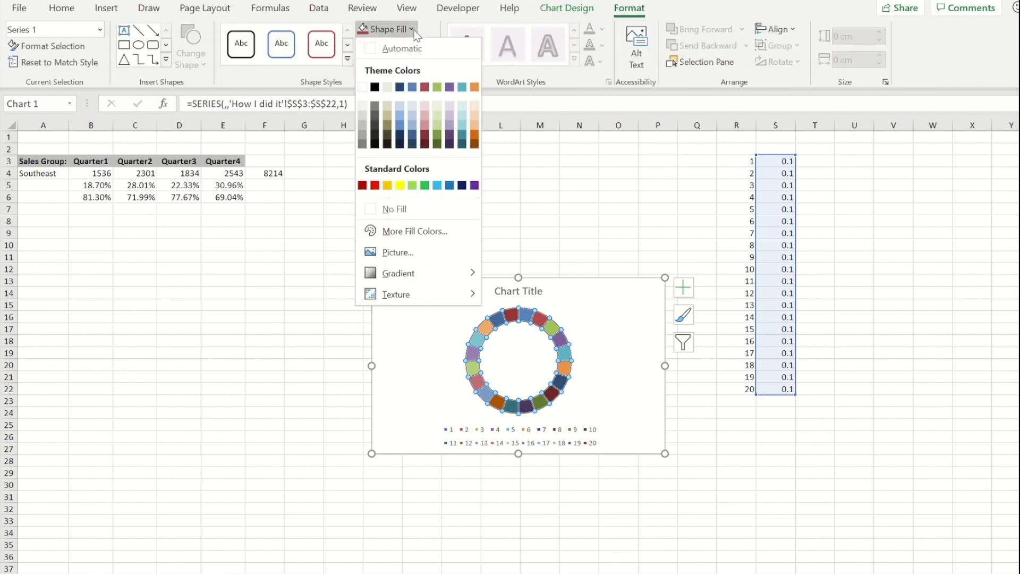
{"action": "left_click", "coordinate": [462, 128]}
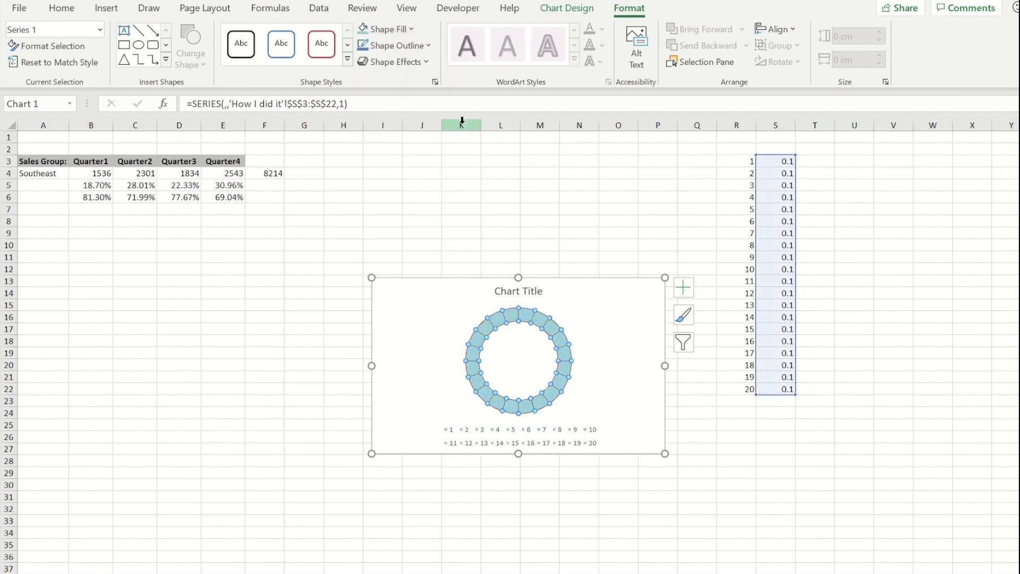
Step: Set the solid fill transparency of the doughnut series to 70%
{"action": "right_click", "coordinate": [544, 325]}
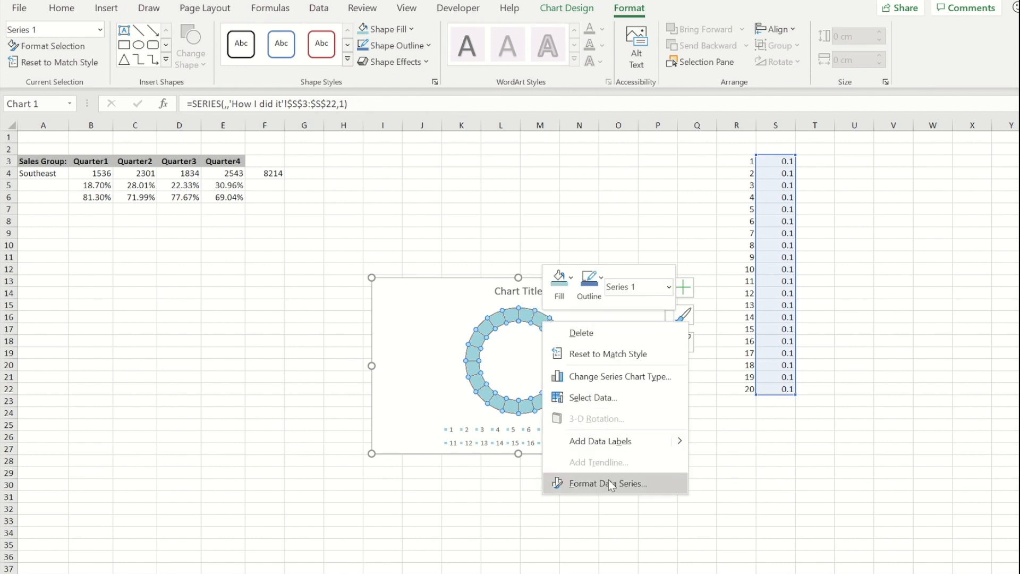
{"action": "left_click", "coordinate": [641, 483]}
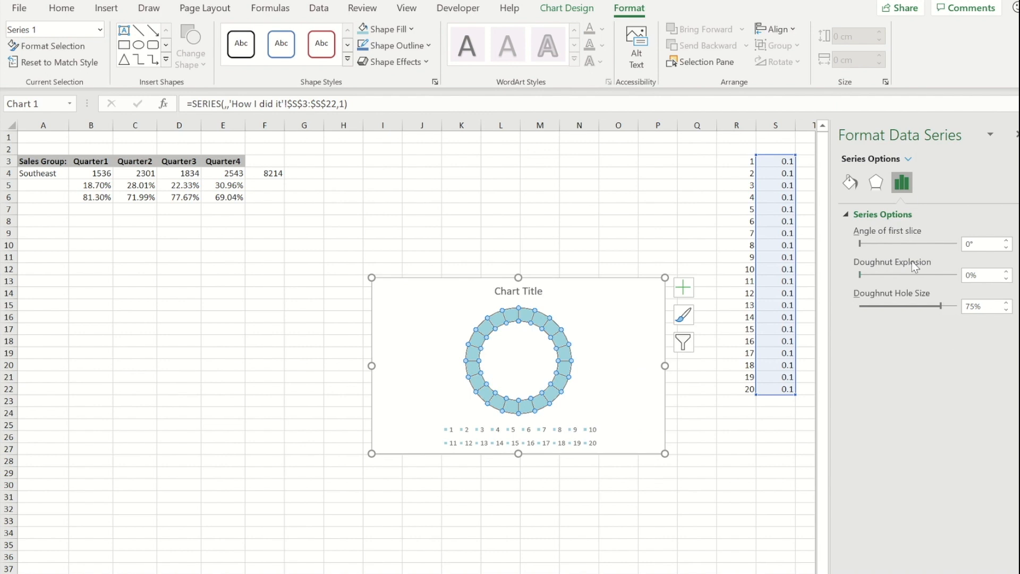
{"action": "left_click", "coordinate": [850, 183]}
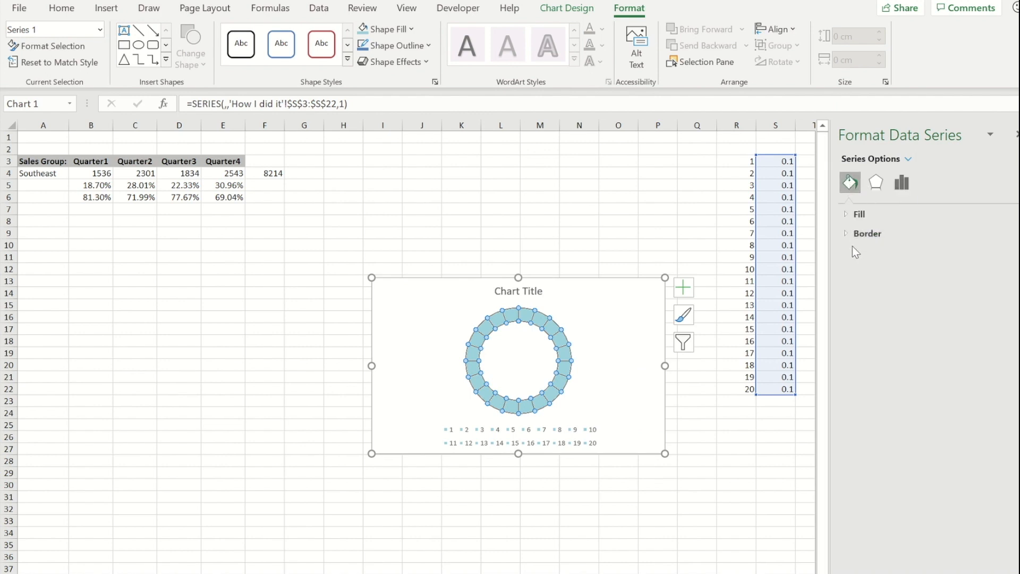
{"action": "left_click", "coordinate": [846, 216]}
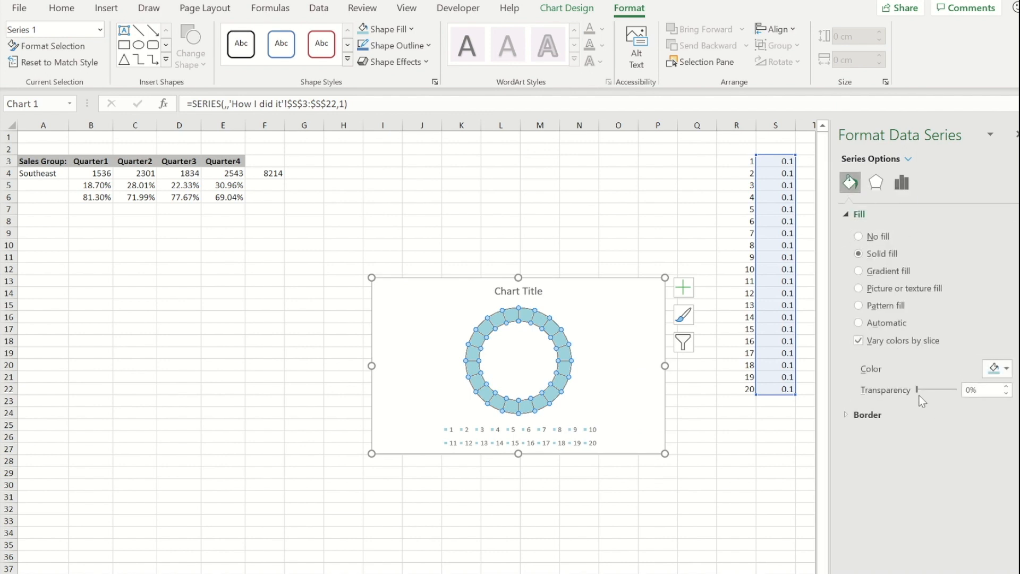
{"action": "left_click_drag", "start_coordinate": [919, 390], "coordinate": [955, 399]}
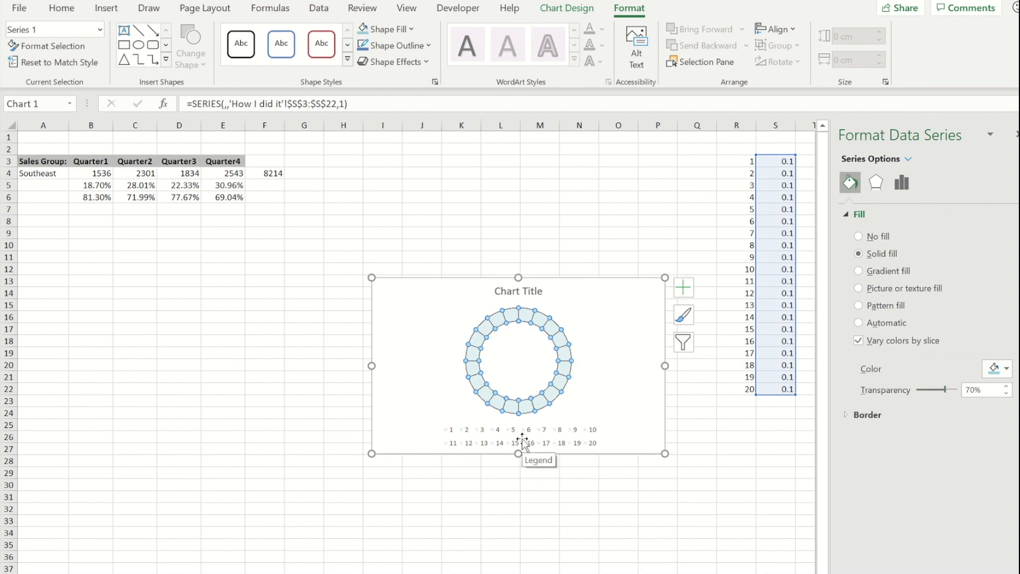
Step: Add a second series to the doughnut chart, named from B3 (Quarter1) with values from B5:B6
{"action": "left_click", "coordinate": [517, 355]}
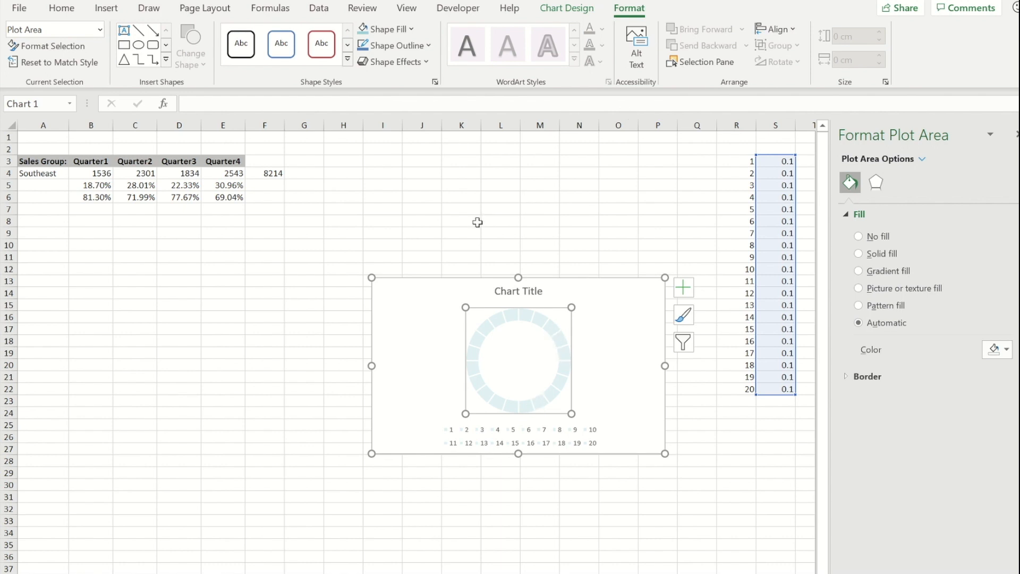
{"action": "left_click", "coordinate": [568, 9]}
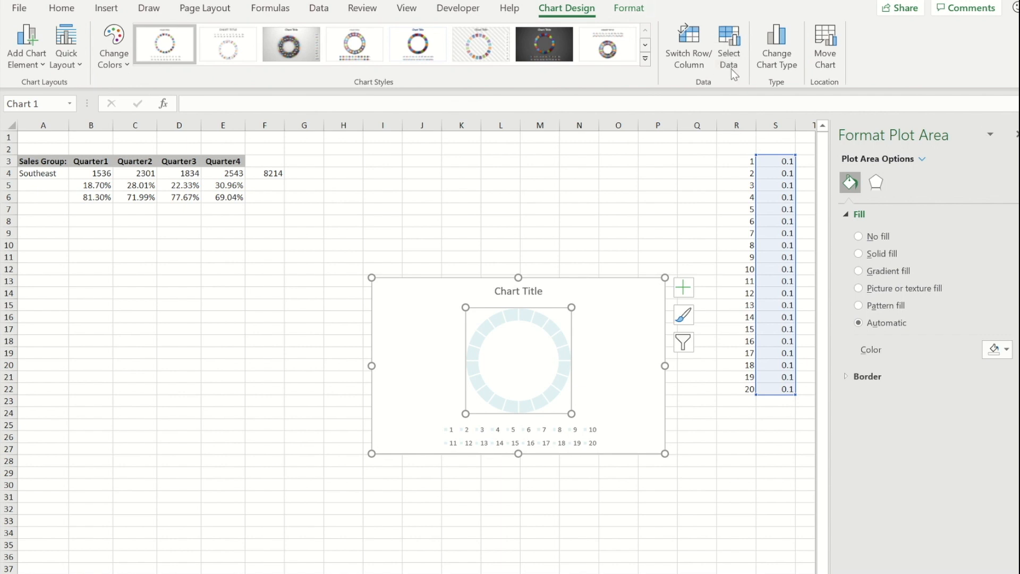
{"action": "left_click", "coordinate": [728, 49]}
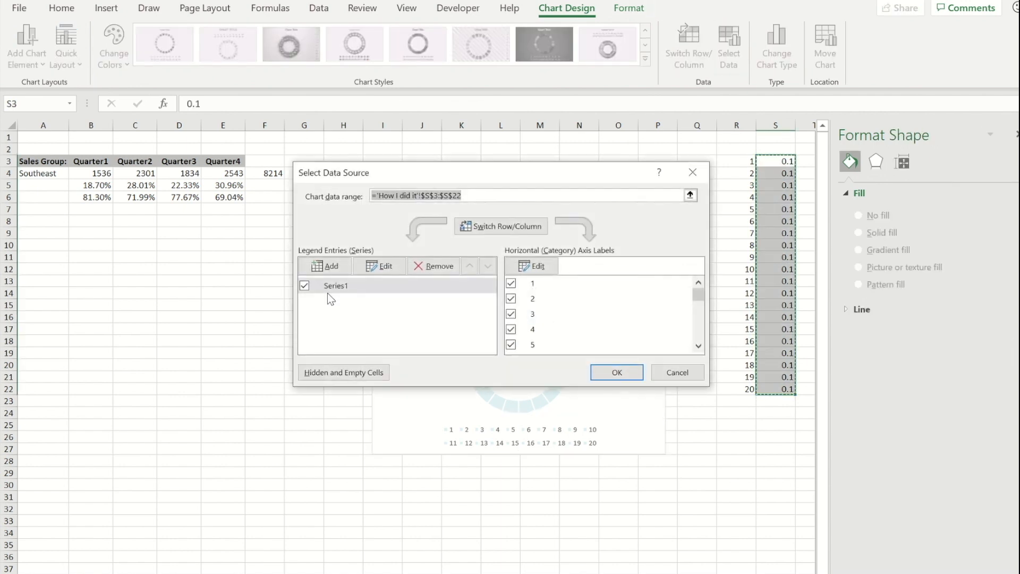
{"action": "left_click", "coordinate": [322, 266]}
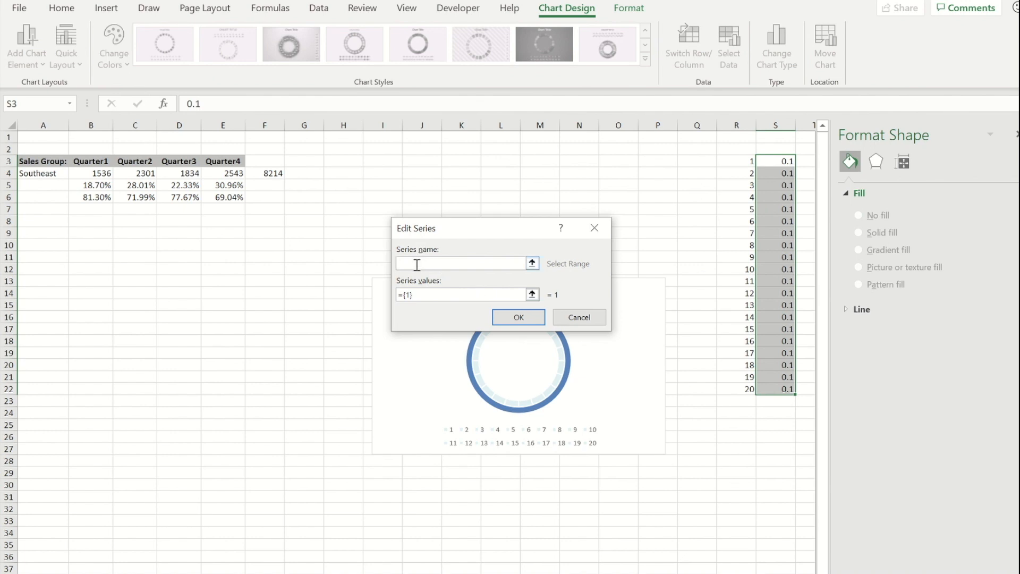
{"action": "left_click", "coordinate": [86, 161]}
{"action": "left_click", "coordinate": [445, 295]}
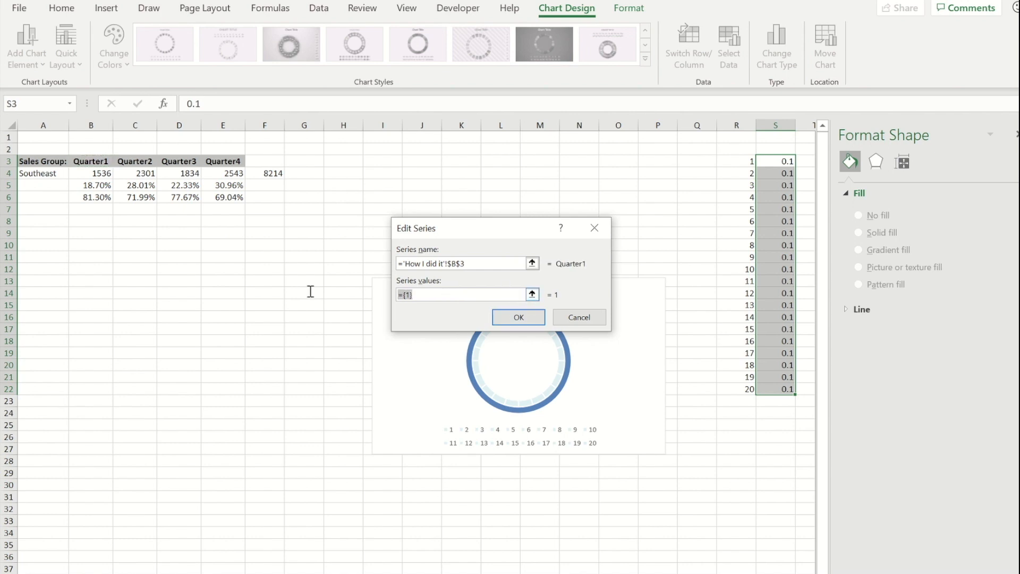
{"action": "left_click", "coordinate": [85, 185]}
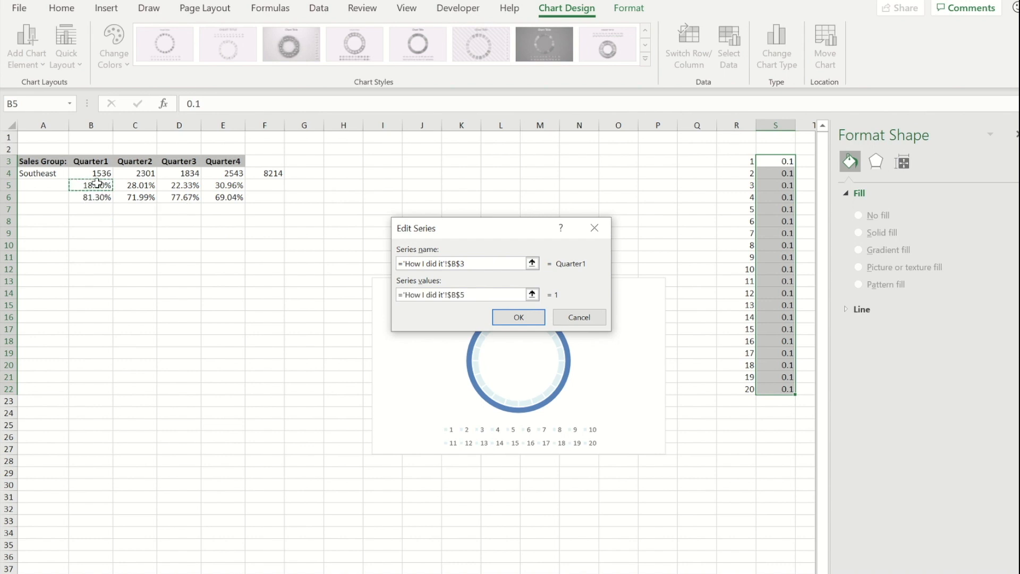
{"action": "left_click_drag", "start_coordinate": [98, 184], "coordinate": [94, 200]}
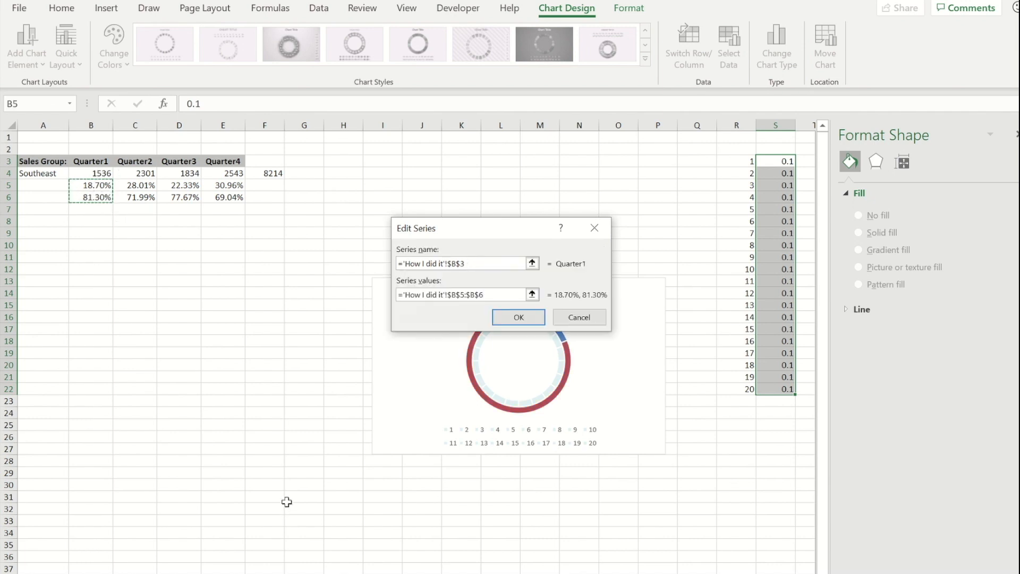
{"action": "left_click", "coordinate": [517, 317]}
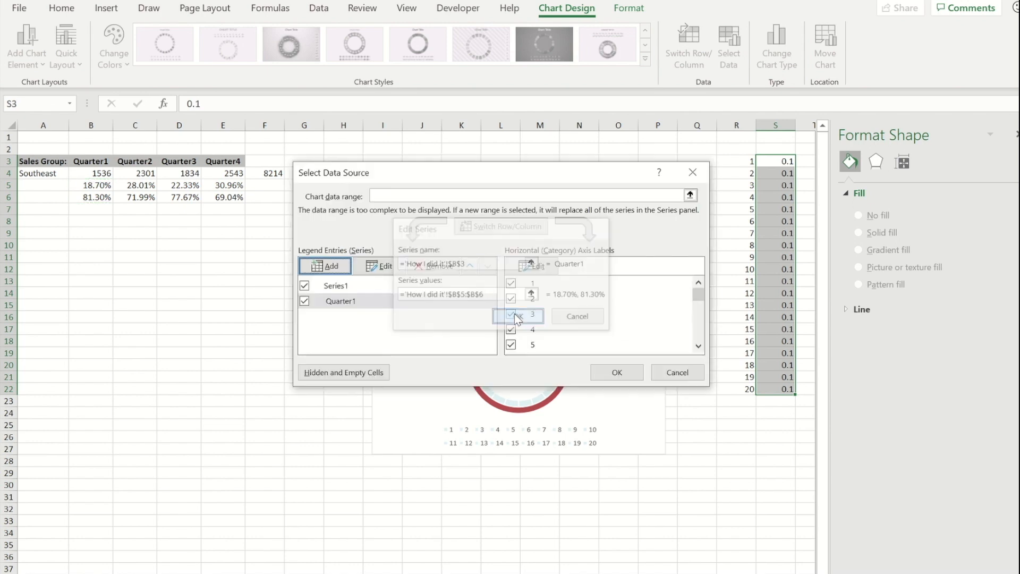
{"action": "left_click", "coordinate": [611, 371]}
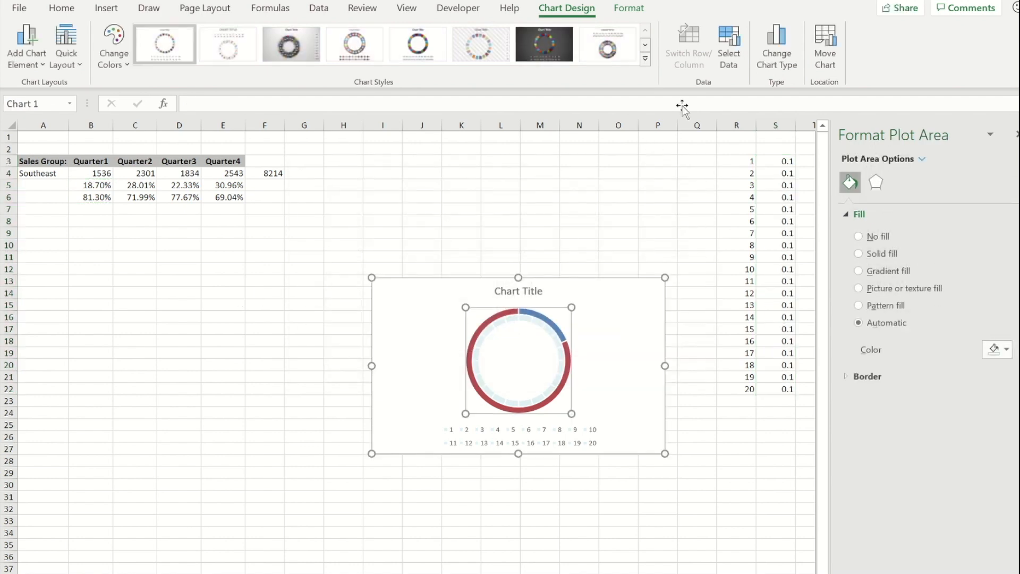
Step: Change the chart to a custom combination with both Series1 and Quarter1 set to Doughnut
{"action": "left_click", "coordinate": [786, 48]}
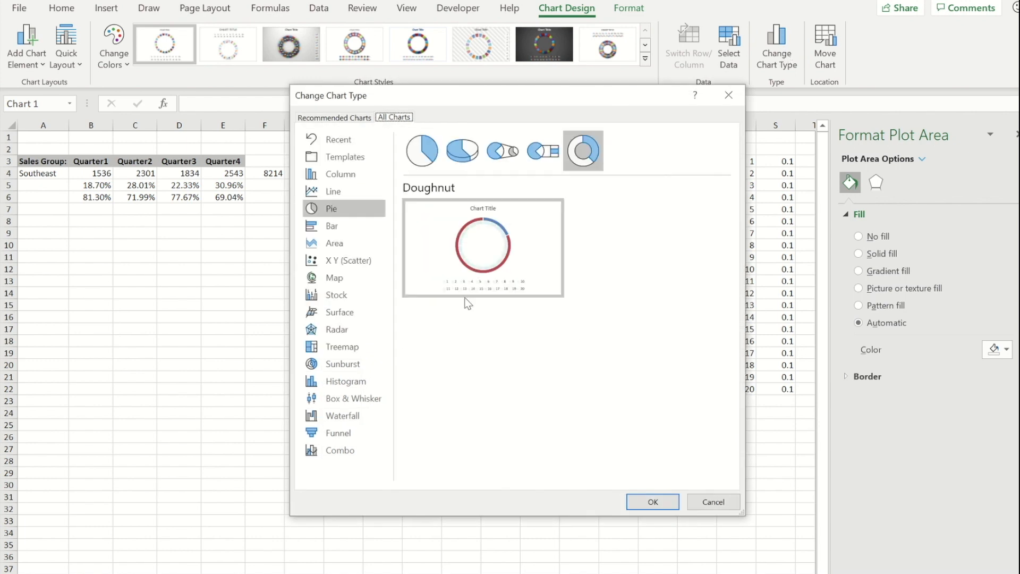
{"action": "left_click", "coordinate": [344, 452]}
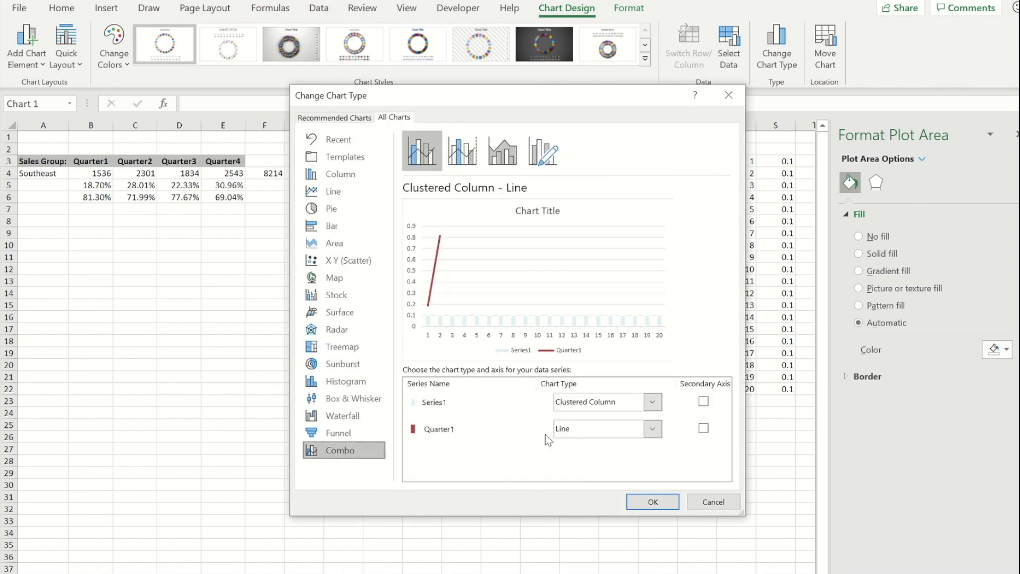
{"action": "left_click", "coordinate": [602, 407]}
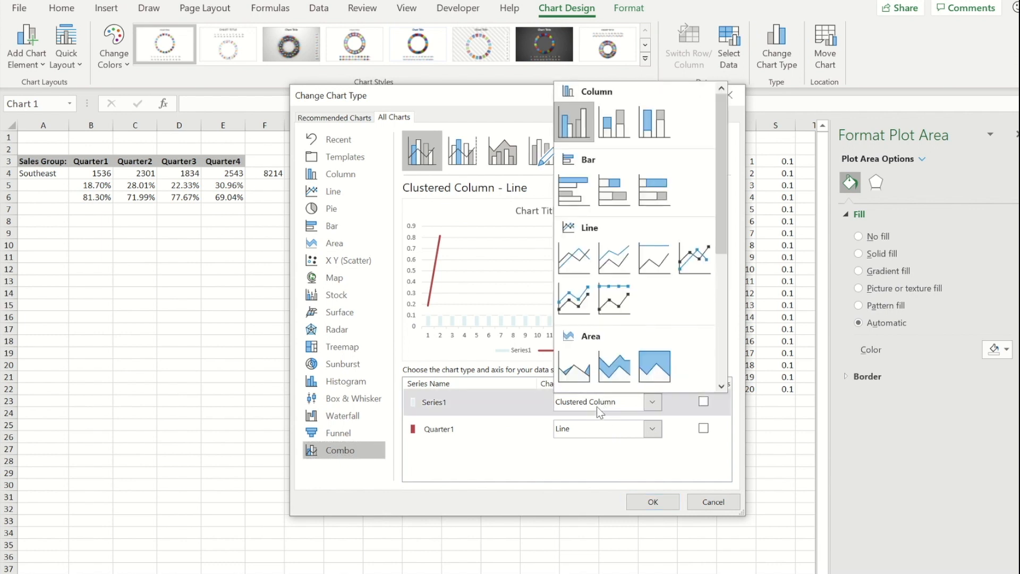
{"action": "scroll", "coordinate": [622, 285], "scroll_direction": "down", "scroll_amount": 3}
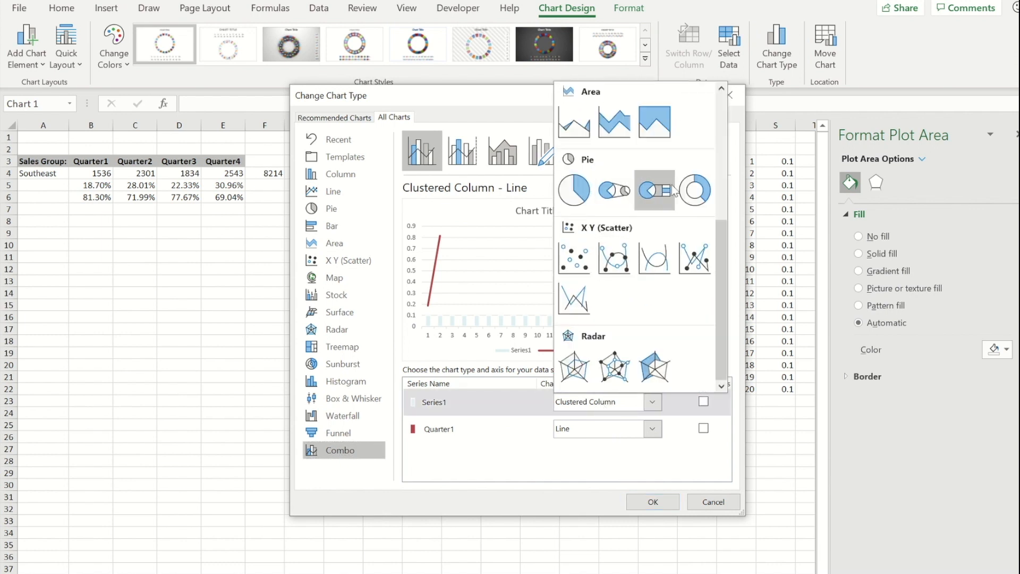
{"action": "left_click", "coordinate": [687, 203]}
{"action": "left_click", "coordinate": [603, 428]}
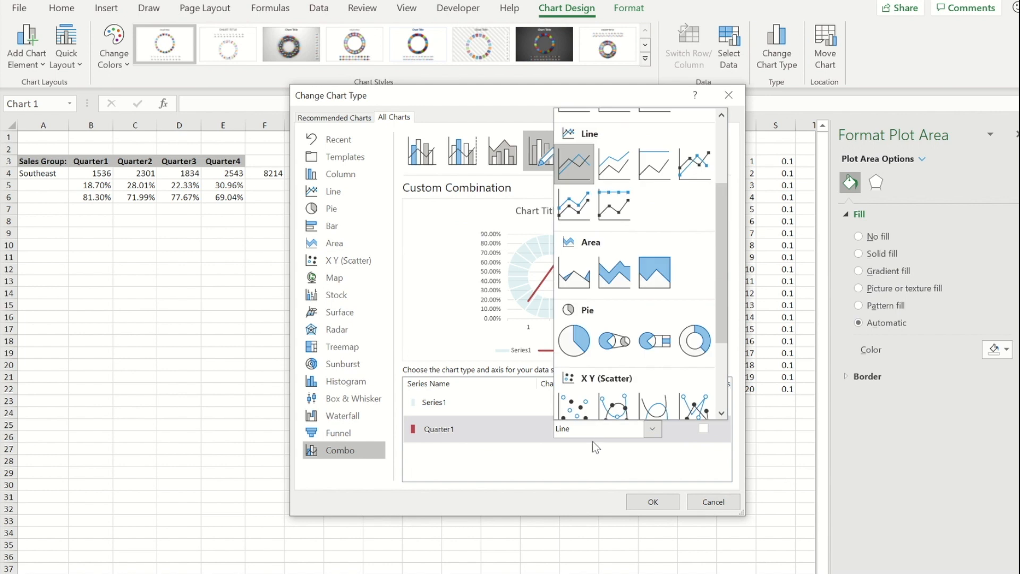
{"action": "left_click", "coordinate": [691, 340]}
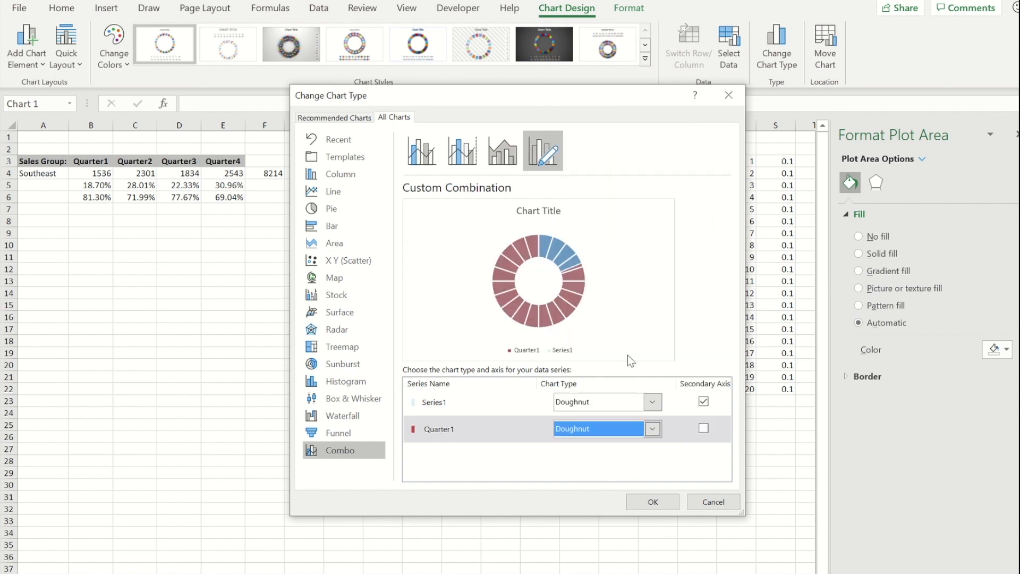
Step: Put Quarter1 on the secondary axis instead of Series1 and apply the combination chart type
{"action": "left_click", "coordinate": [704, 402]}
{"action": "left_click", "coordinate": [703, 428]}
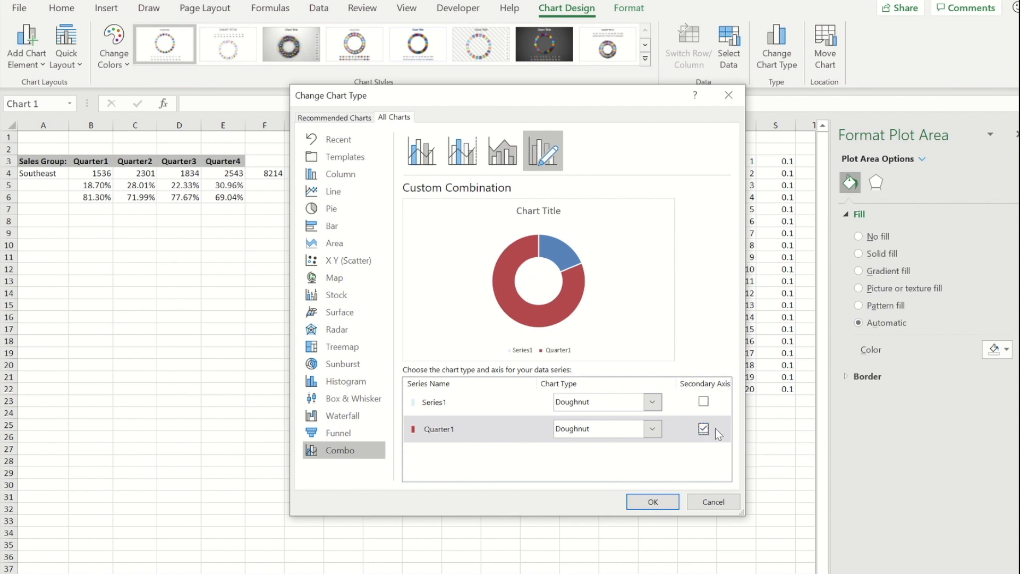
{"action": "left_click", "coordinate": [653, 502]}
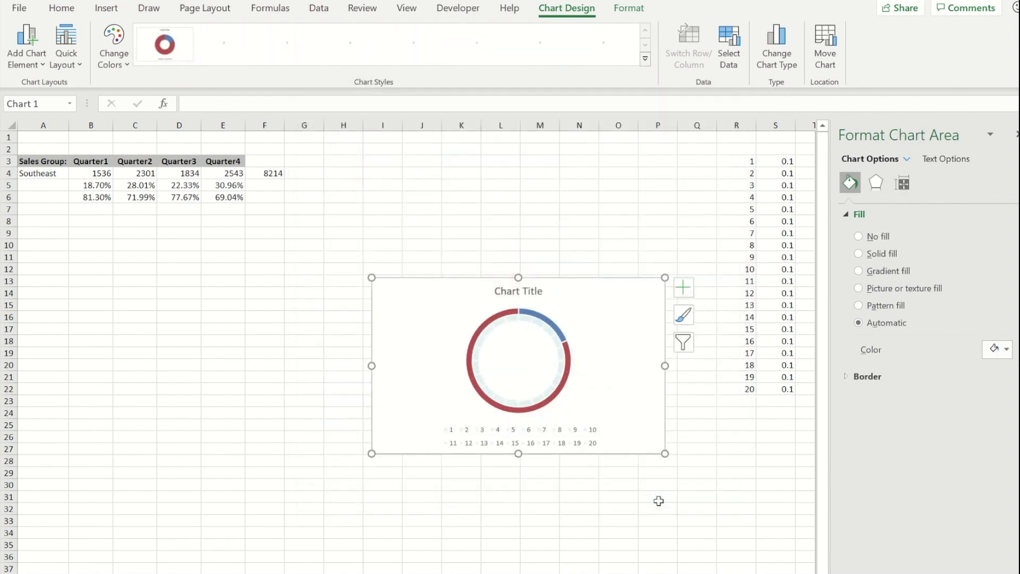
Step: Set the large red slice of the Quarter1 doughnut to no fill
{"action": "mouse_move", "coordinate": [568, 362]}
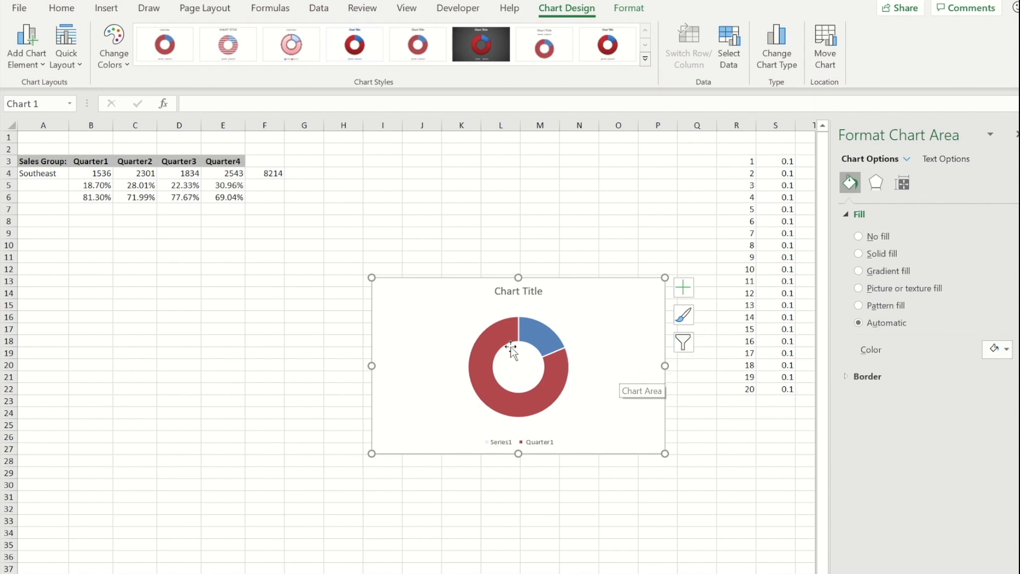
{"action": "left_click", "coordinate": [497, 337]}
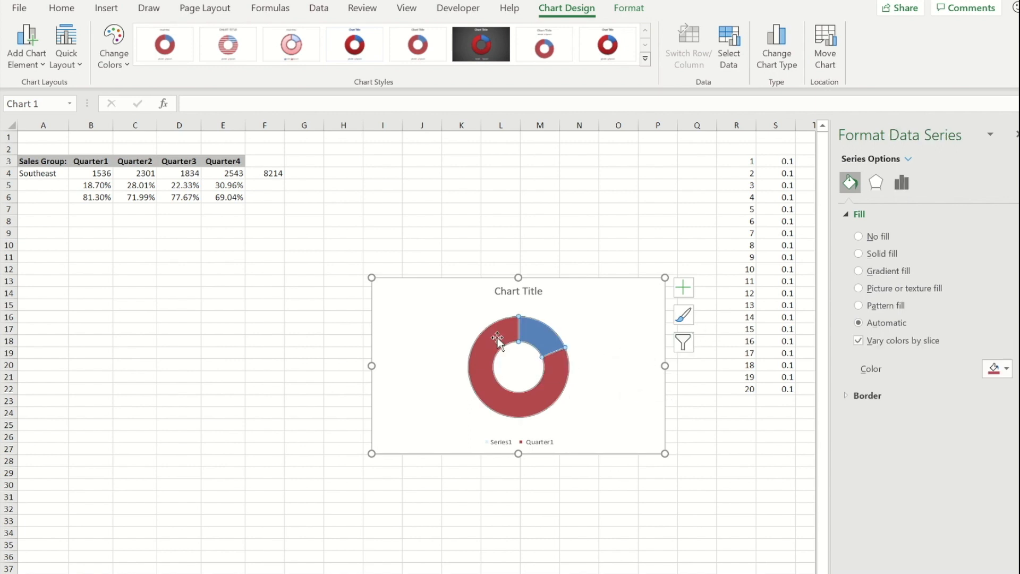
{"action": "left_click", "coordinate": [498, 332]}
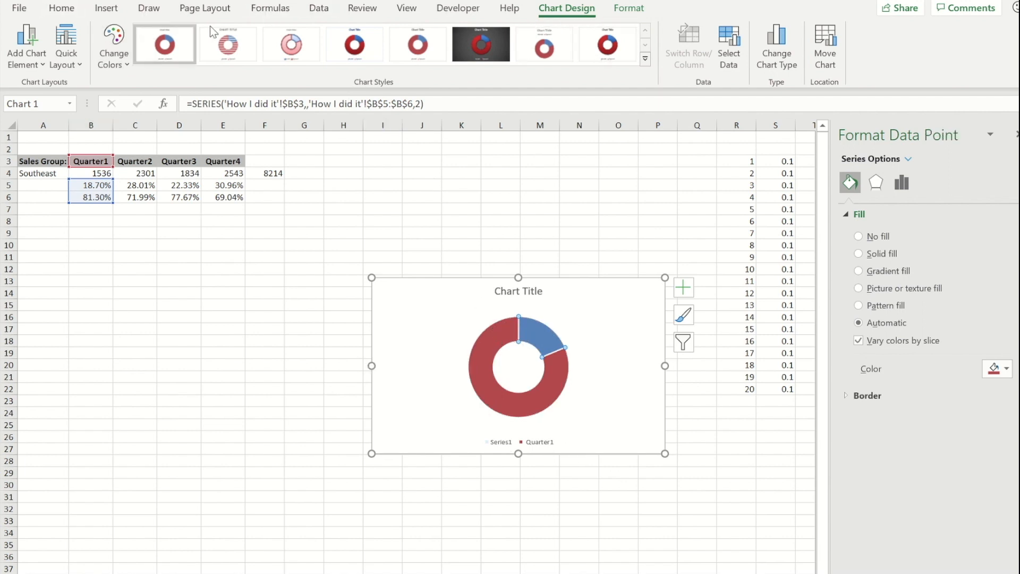
{"action": "left_click", "coordinate": [630, 10]}
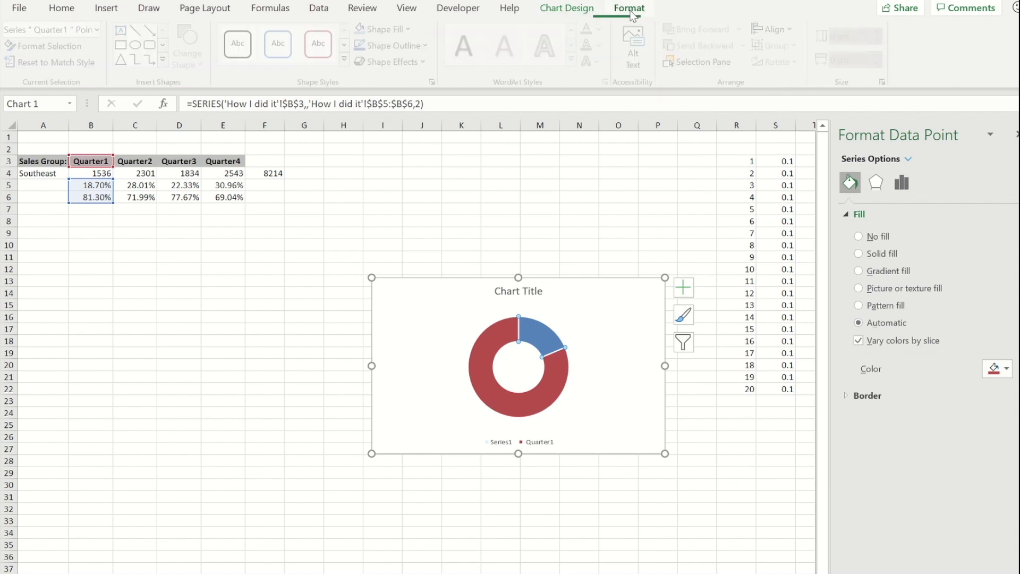
{"action": "left_click", "coordinate": [409, 29]}
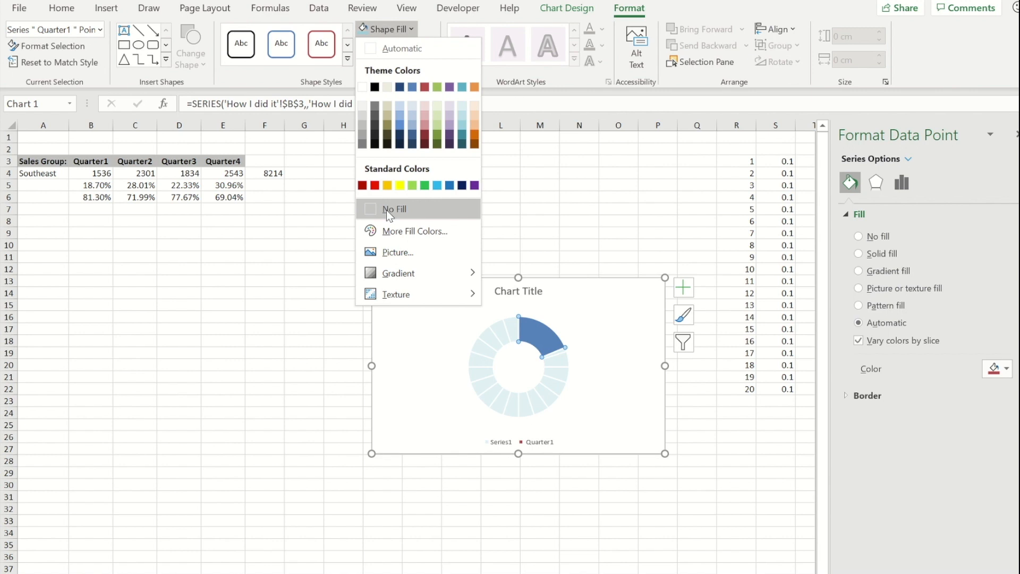
{"action": "left_click", "coordinate": [386, 210]}
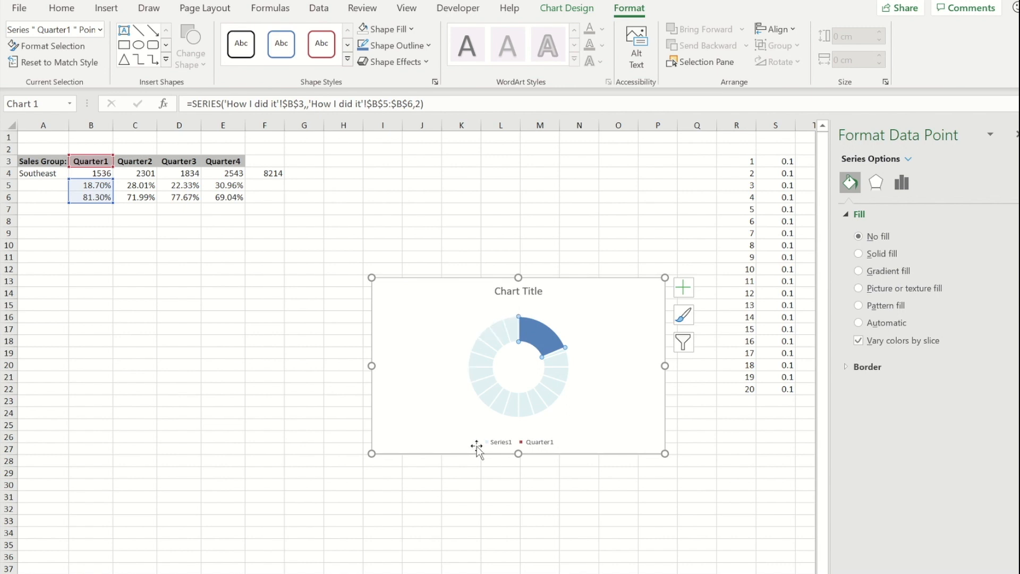
Step: Fill the remaining small slice of the Quarter1 doughnut with the standard green color
{"action": "left_click", "coordinate": [544, 333]}
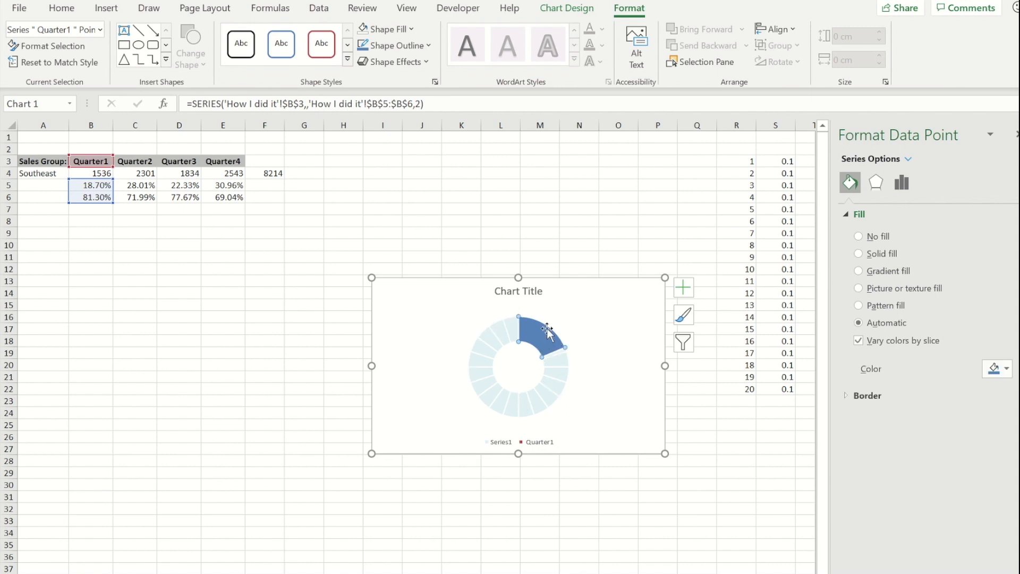
{"action": "left_click", "coordinate": [427, 46]}
{"action": "left_click", "coordinate": [404, 29]}
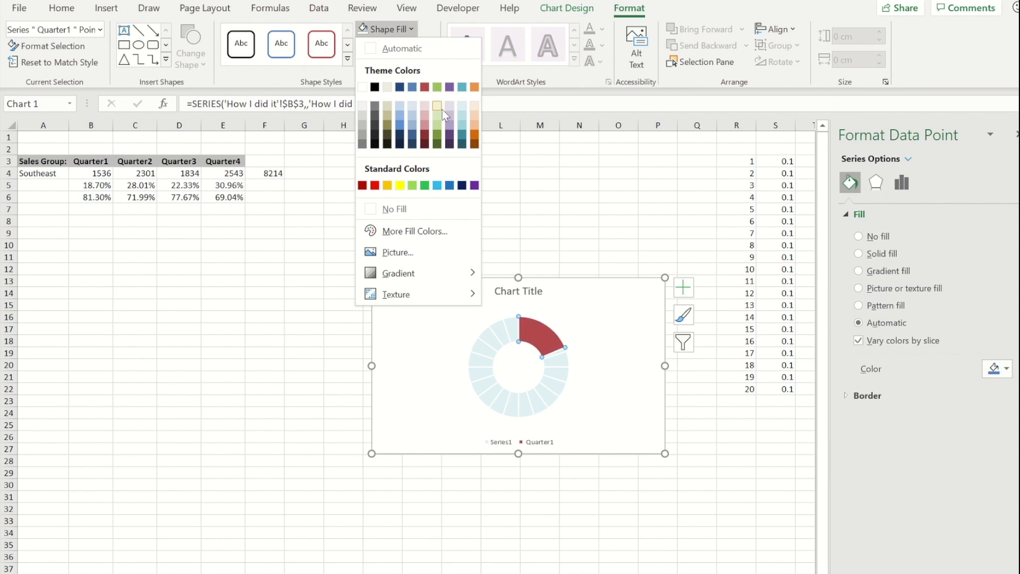
{"action": "left_click", "coordinate": [423, 186]}
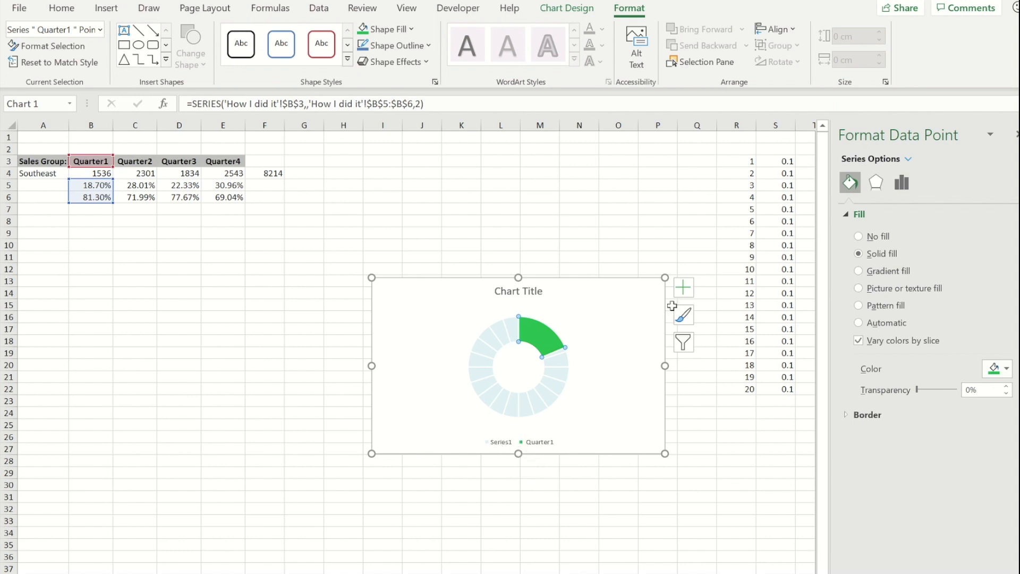
Step: Remove the chart's legend and link the chart title to the Quarter1 heading in cell B3
{"action": "left_click", "coordinate": [684, 288]}
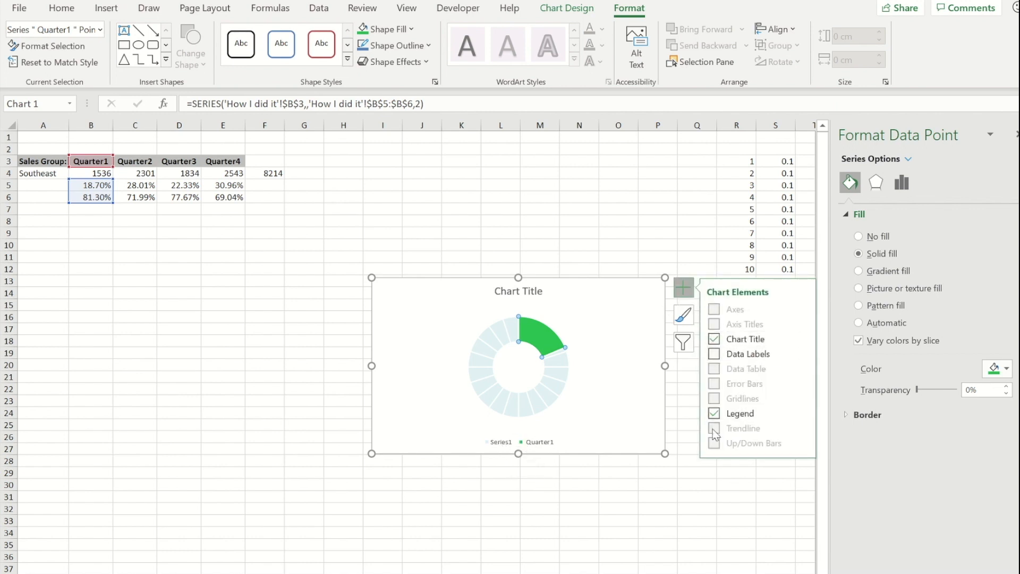
{"action": "left_click", "coordinate": [714, 414]}
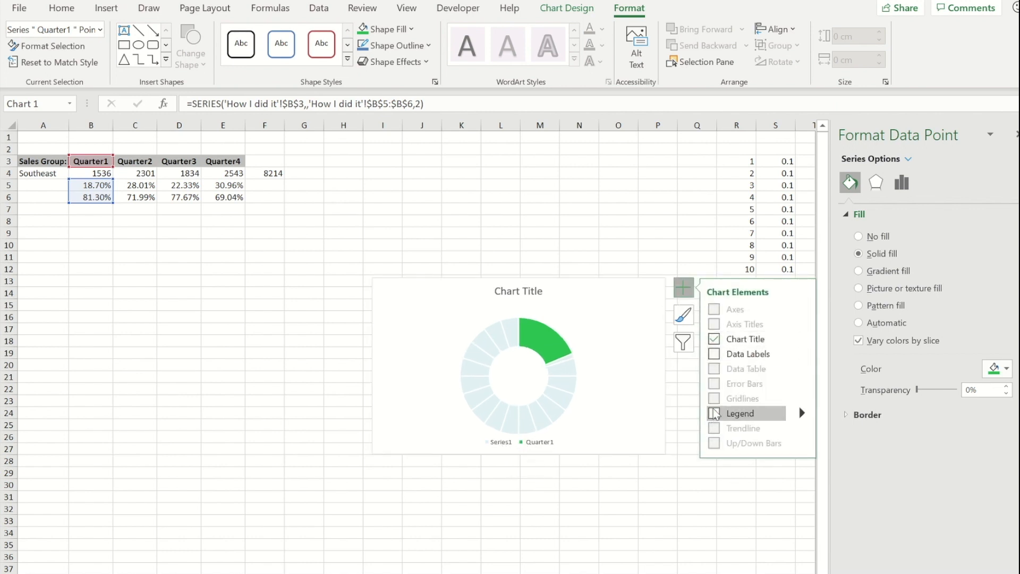
{"action": "left_click", "coordinate": [511, 293]}
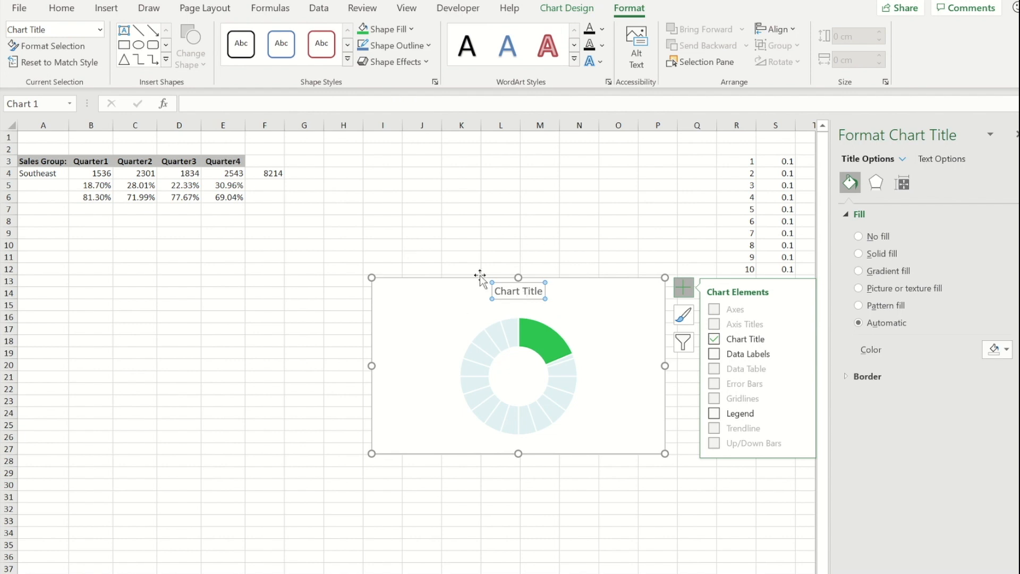
{"action": "left_click", "coordinate": [207, 101]}
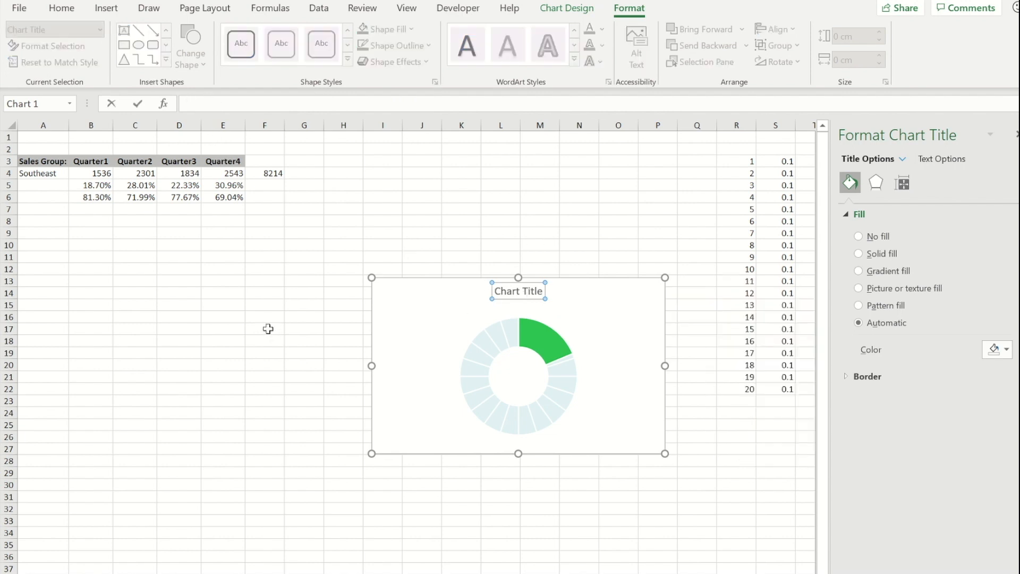
{"action": "type", "text": "="}
{"action": "left_click", "coordinate": [85, 164]}
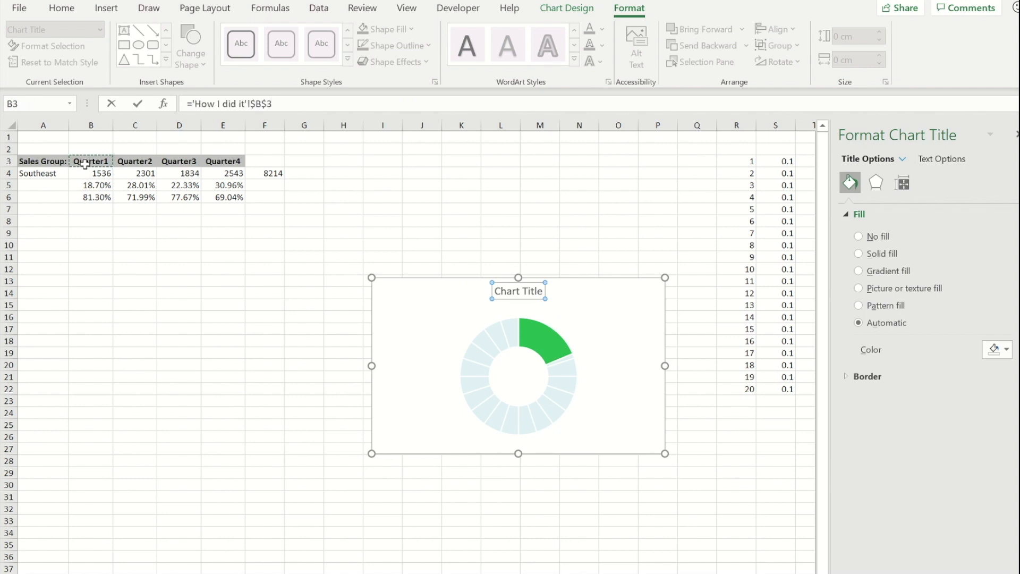
{"action": "key", "text": "Return"}
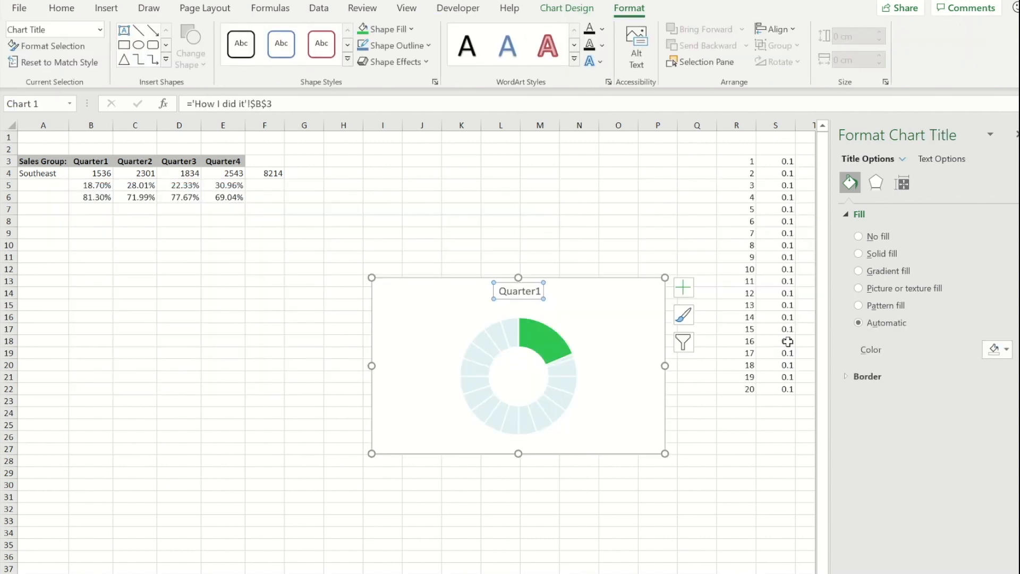
Step: Set the doughnut hole size of the Quarter1 series to 75%
{"action": "left_click", "coordinate": [542, 346]}
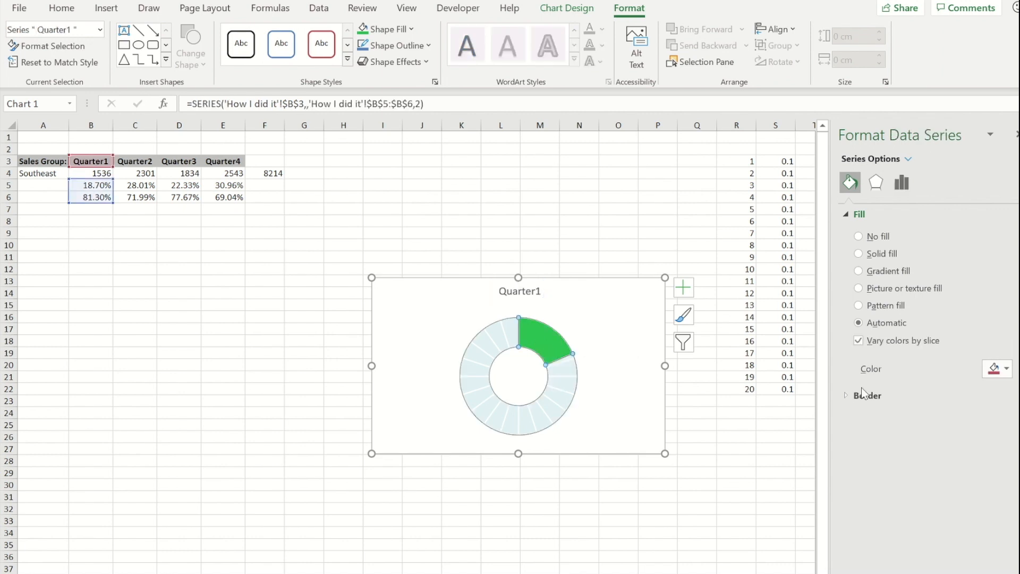
{"action": "left_click", "coordinate": [901, 182]}
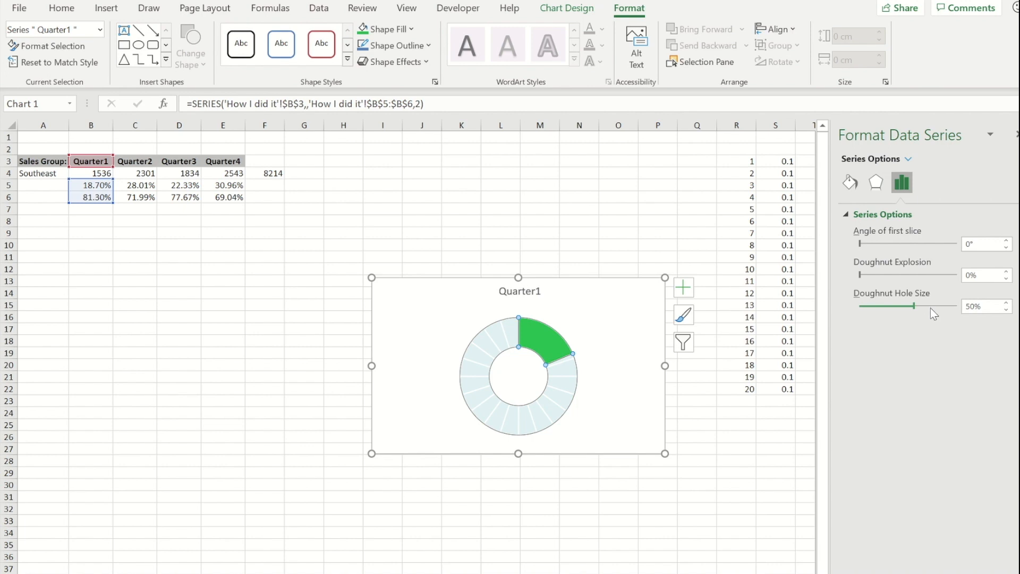
{"action": "left_click", "coordinate": [980, 311]}
{"action": "type", "text": "75"}
{"action": "key", "text": "Return"}
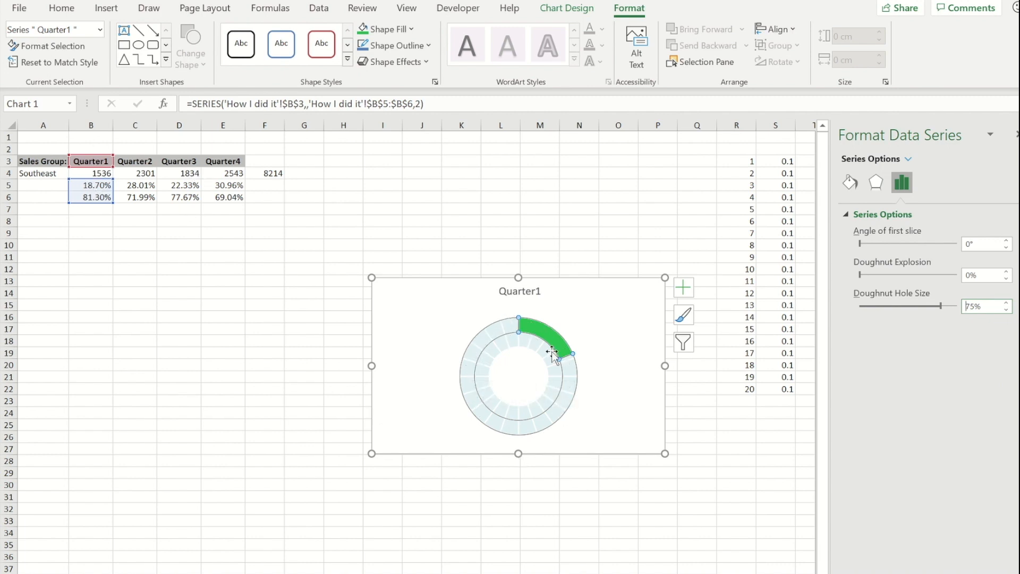
Step: Set the doughnut hole size of the 20-segment background series to 75%
{"action": "left_click", "coordinate": [511, 344]}
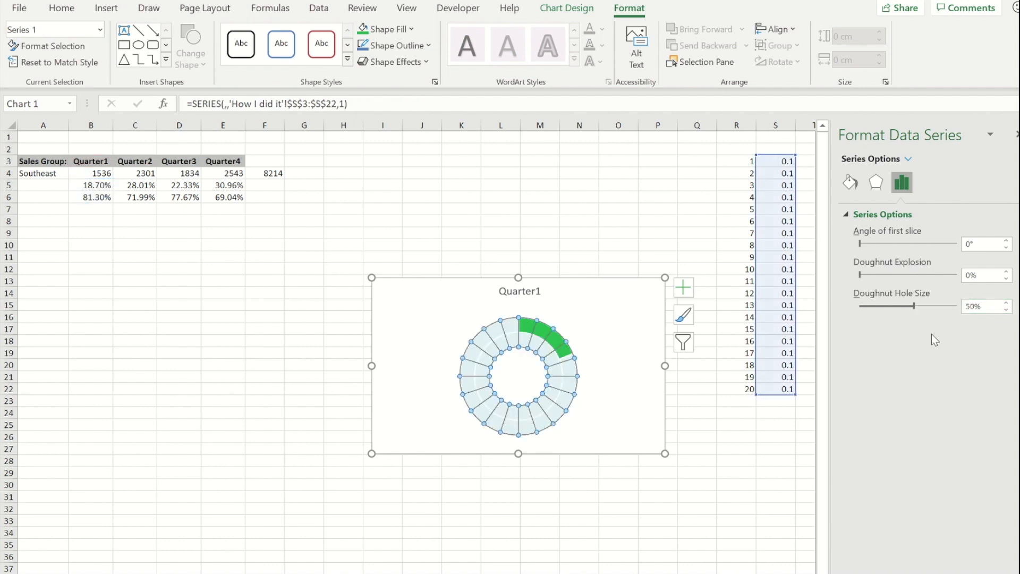
{"action": "left_click", "coordinate": [992, 308]}
{"action": "type", "text": "75"}
{"action": "key", "text": "Return"}
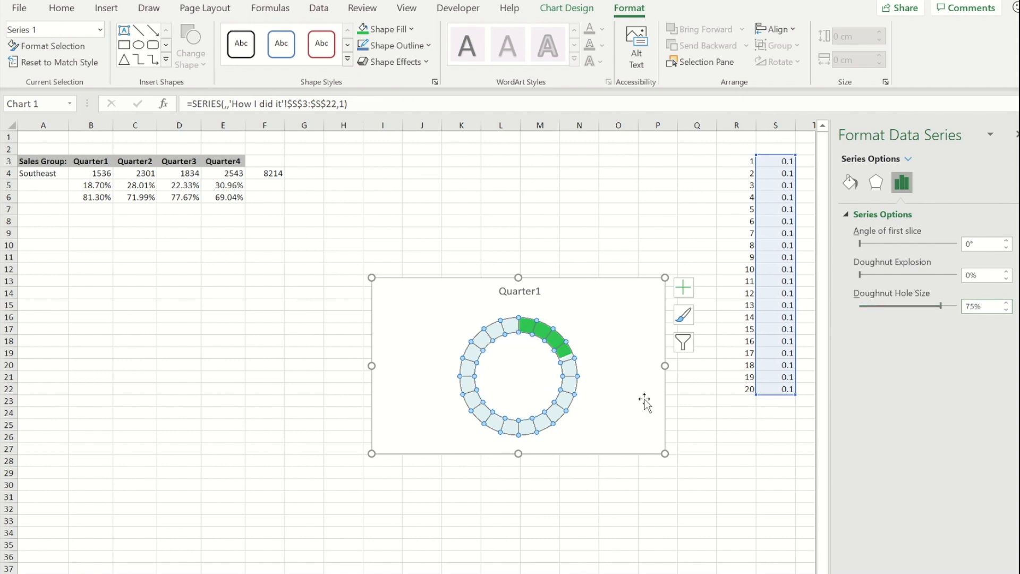
Step: Resize the Quarter1 chart to about 7.67 cm high by 7.64 cm wide and place it below the sales table, starting around row 9
{"action": "left_click", "coordinate": [628, 348]}
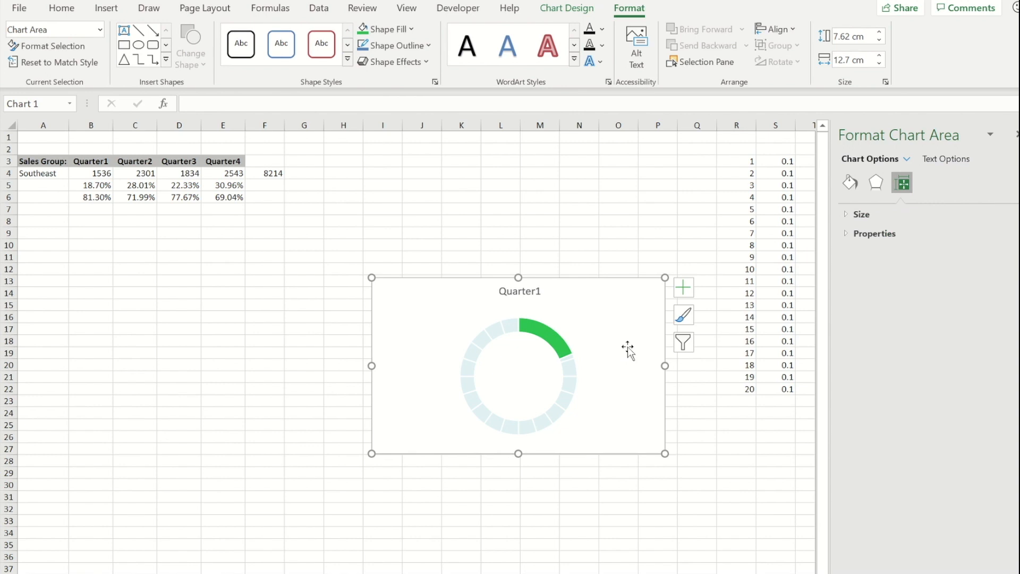
{"action": "left_click_drag", "start_coordinate": [664, 453], "coordinate": [549, 455]}
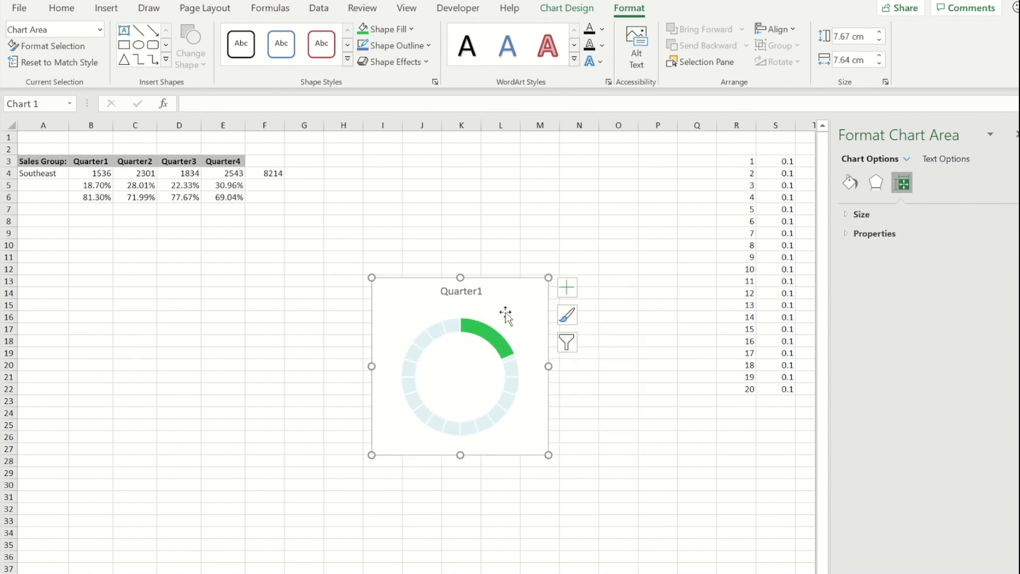
{"action": "left_click_drag", "start_coordinate": [504, 283], "coordinate": [195, 240]}
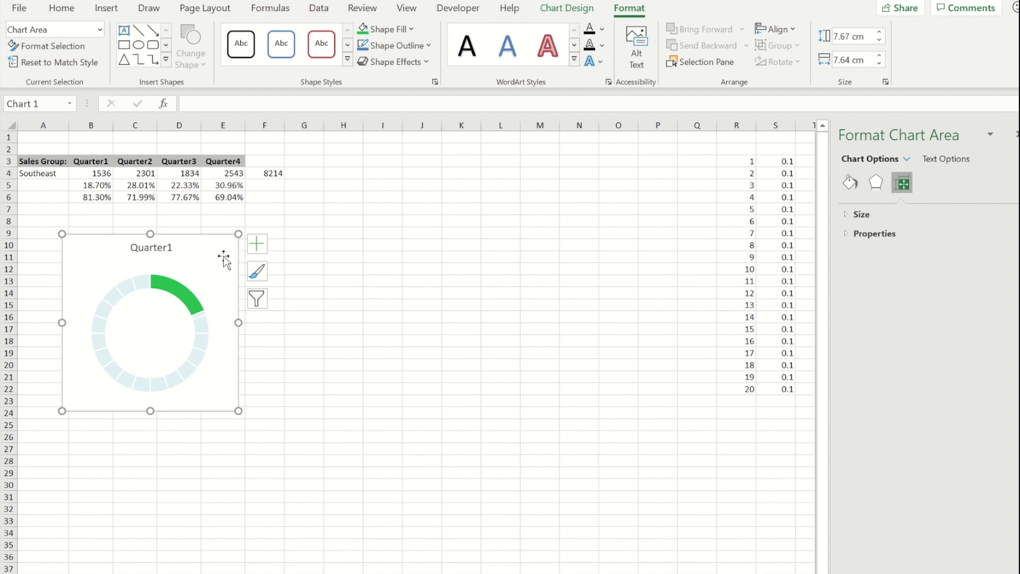
Step: Paste three copies of the Quarter1 doughnut chart and arrange them in a row beside the original
{"action": "left_click", "coordinate": [375, 268]}
{"action": "key", "text": "ctrl+v"}
{"action": "left_click_drag", "start_coordinate": [435, 267], "coordinate": [271, 239]}
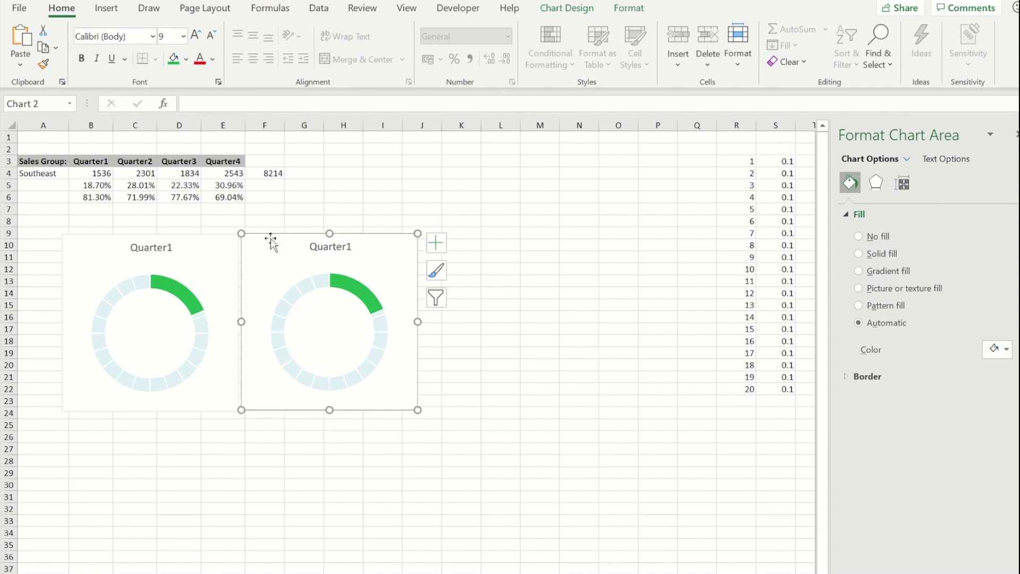
{"action": "left_click", "coordinate": [508, 273]}
{"action": "key", "text": "ctrl+v"}
{"action": "left_click_drag", "start_coordinate": [538, 273], "coordinate": [479, 246]}
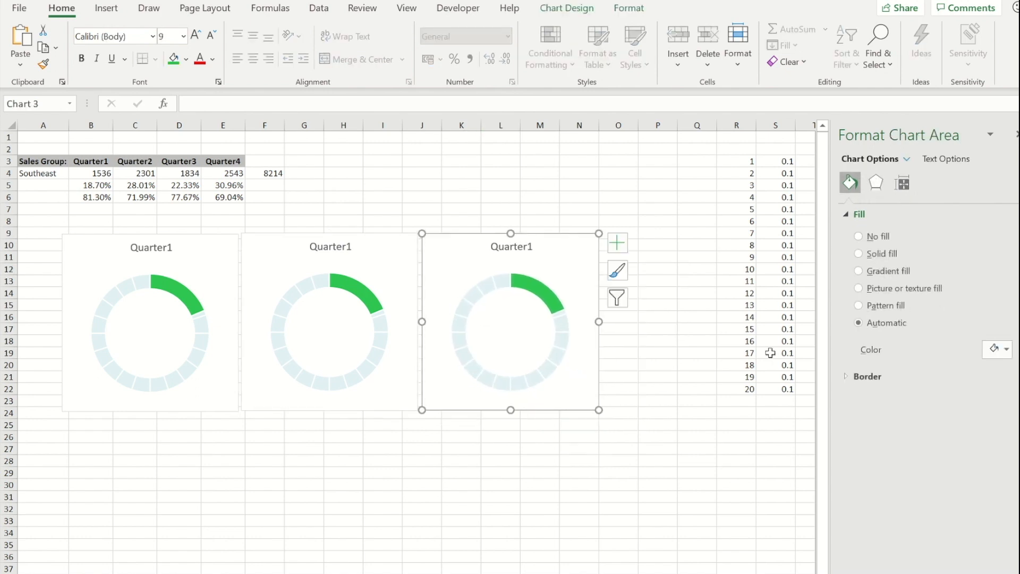
{"action": "left_click", "coordinate": [689, 343]}
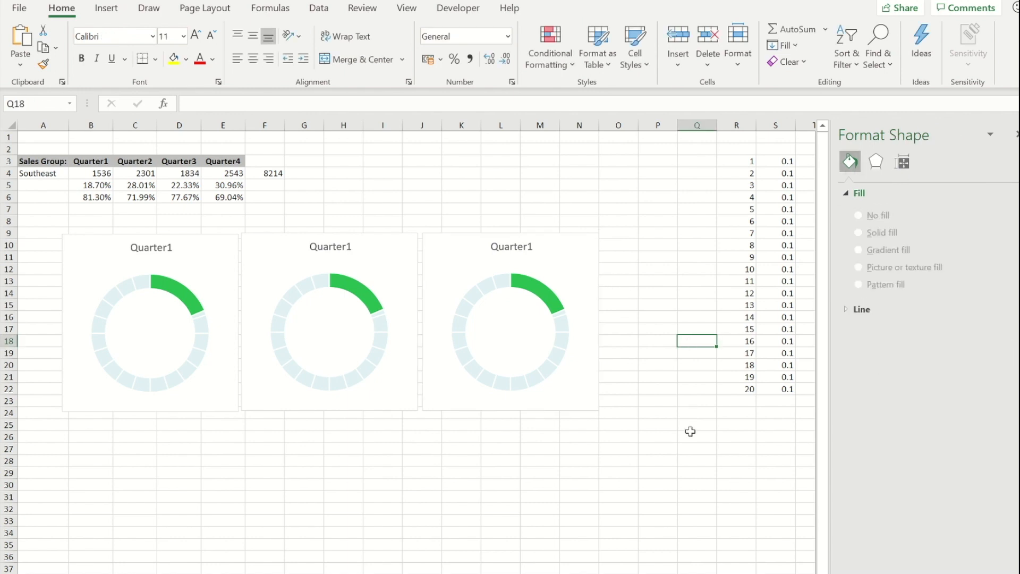
{"action": "key", "text": "ctrl+v"}
{"action": "left_click_drag", "start_coordinate": [699, 353], "coordinate": [633, 243]}
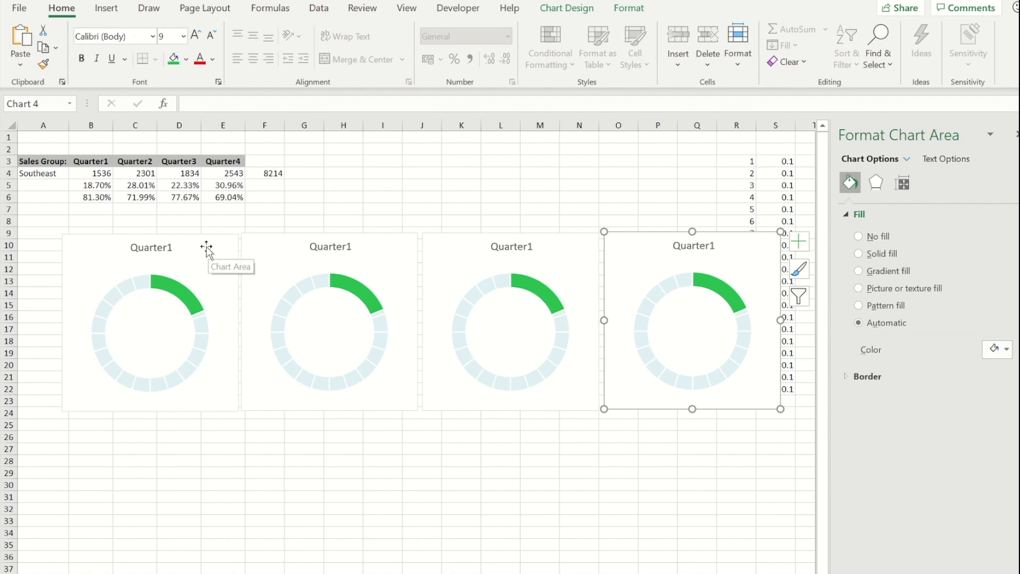
Step: Align the top edges of all four doughnut charts
{"action": "left_click", "coordinate": [206, 247]}
{"action": "left_click", "coordinate": [396, 253], "text": "ctrl"}
{"action": "left_click", "coordinate": [478, 256], "text": "ctrl"}
{"action": "left_click", "coordinate": [642, 250], "text": "ctrl"}
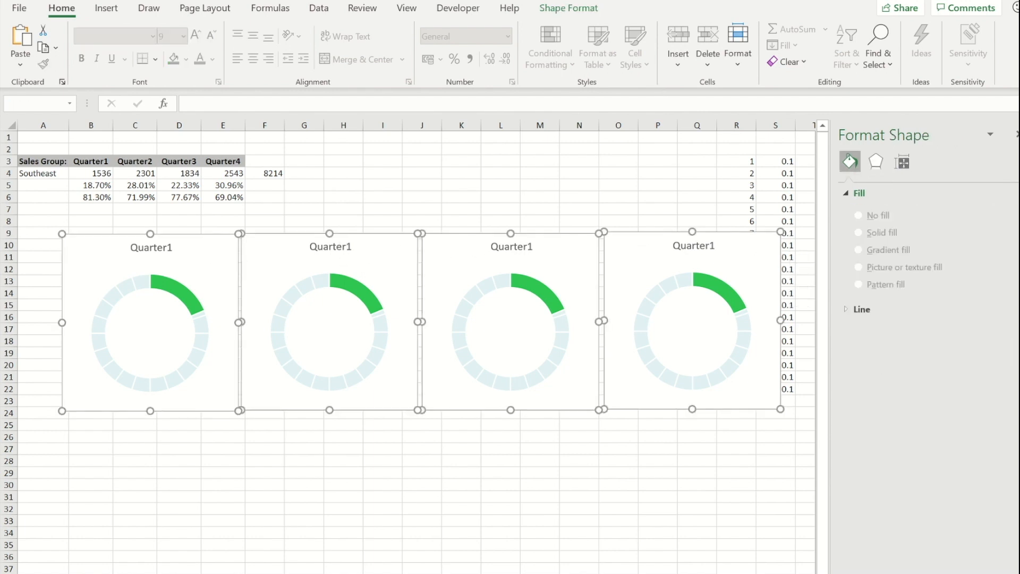
{"action": "left_click", "coordinate": [567, 9]}
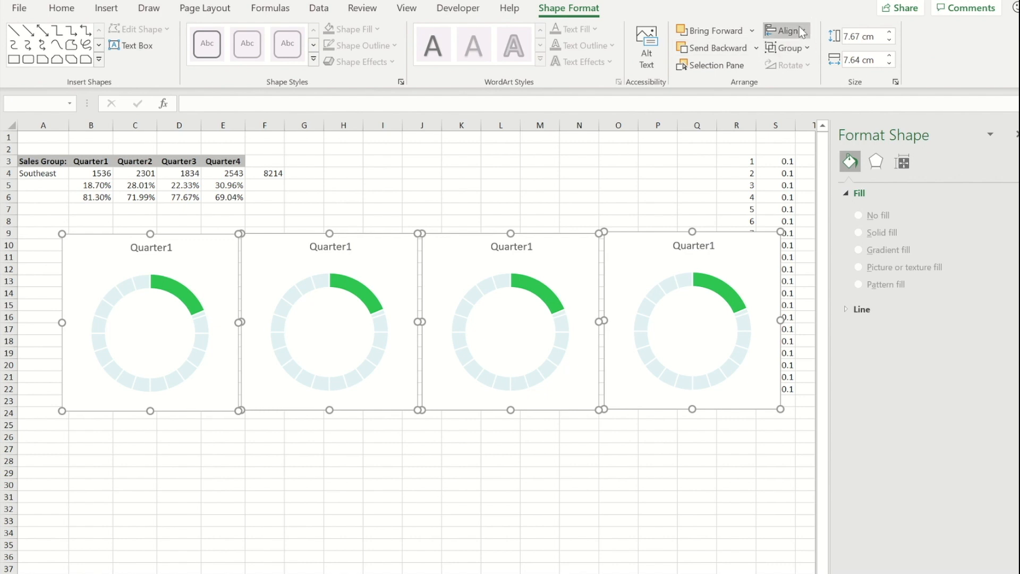
{"action": "left_click", "coordinate": [785, 30]}
{"action": "left_click", "coordinate": [810, 120]}
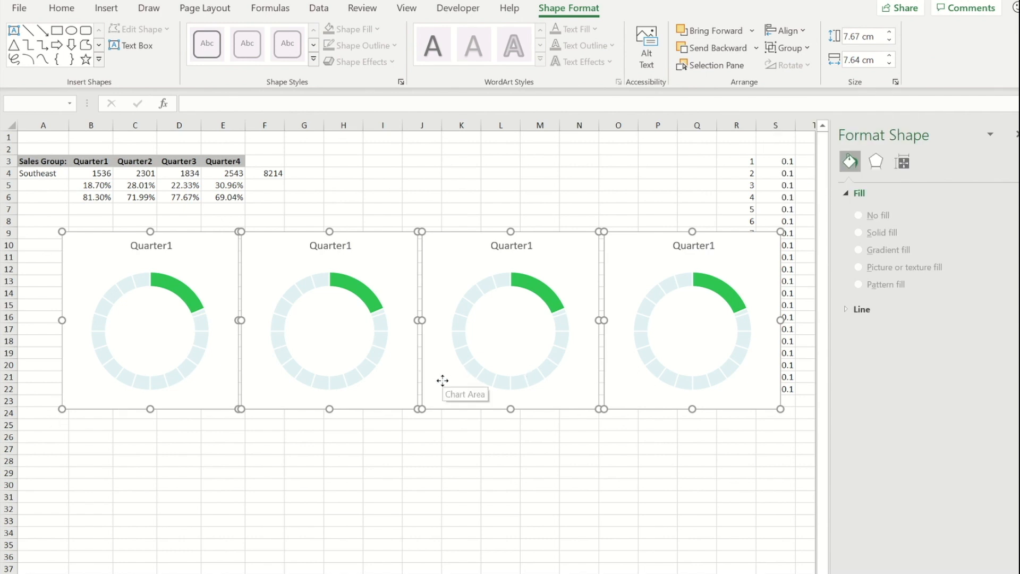
{"action": "left_click", "coordinate": [484, 534]}
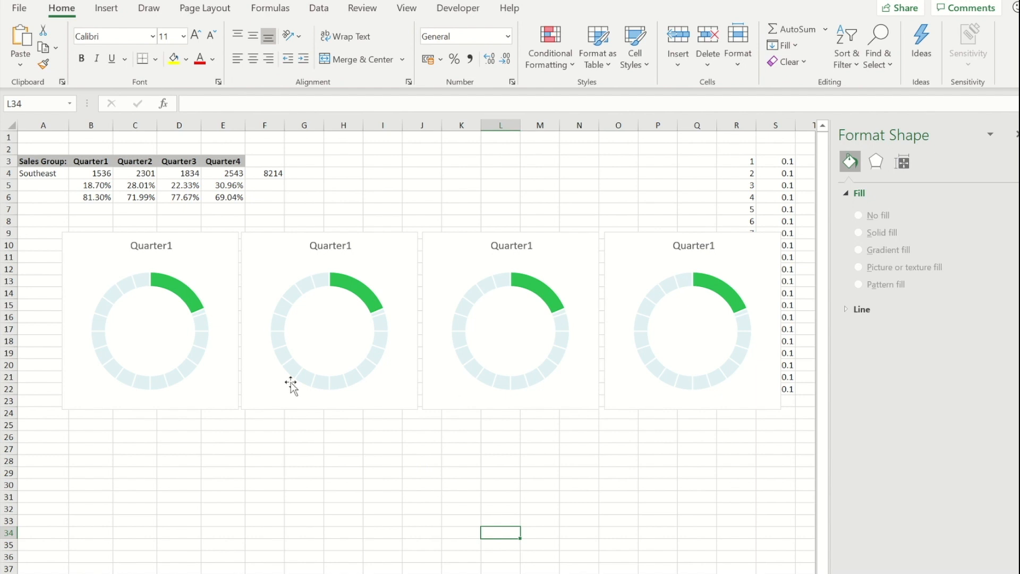
Step: Nudge the second and third charts left to close the gaps between the first three charts
{"action": "left_click", "coordinate": [266, 388]}
{"action": "key", "text": "Left"}
{"action": "key", "text": "Left"}
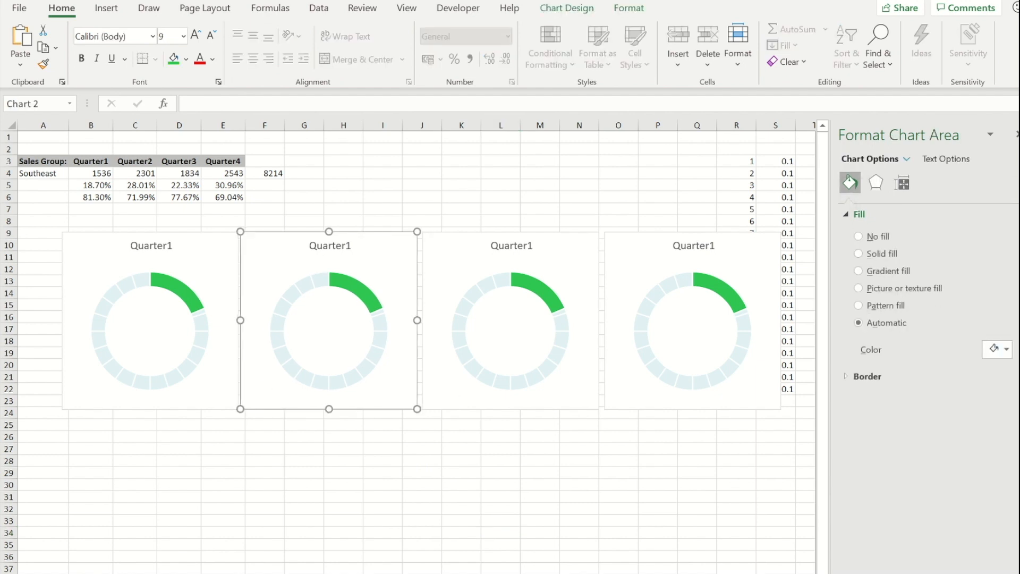
{"action": "left_click", "coordinate": [481, 387]}
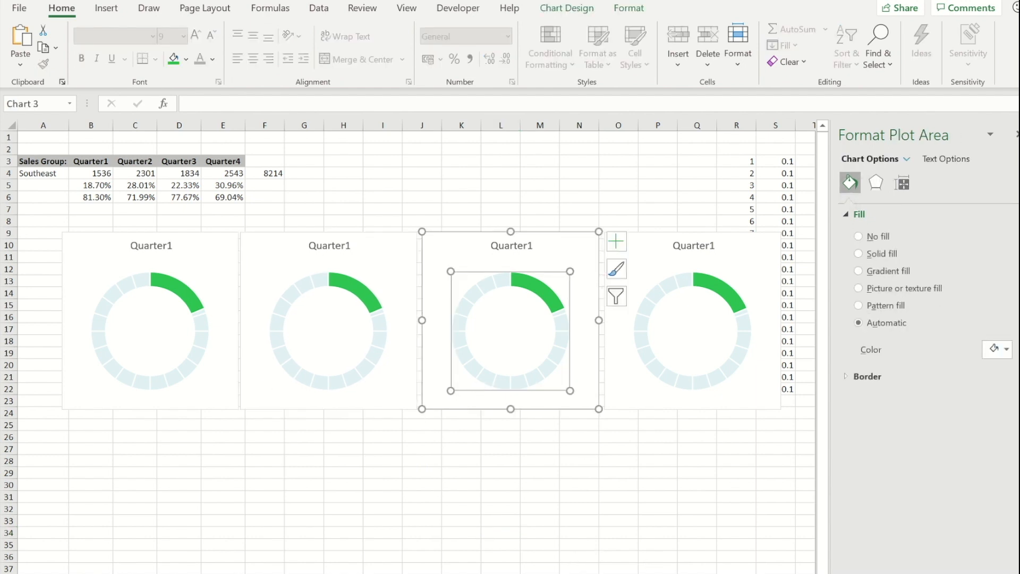
{"action": "left_click", "coordinate": [449, 395]}
{"action": "key", "text": "Left"}
{"action": "key", "text": "Left"}
{"action": "key", "text": "Left"}
{"action": "key", "text": "Left"}
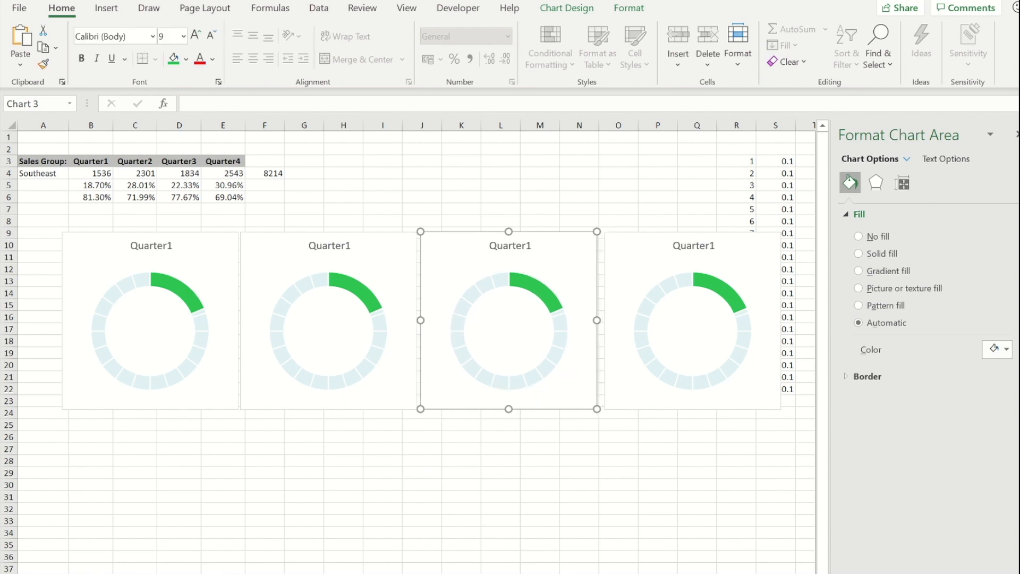
{"action": "key", "text": "Left"}
{"action": "key", "text": "Left"}
{"action": "key", "text": "Left"}
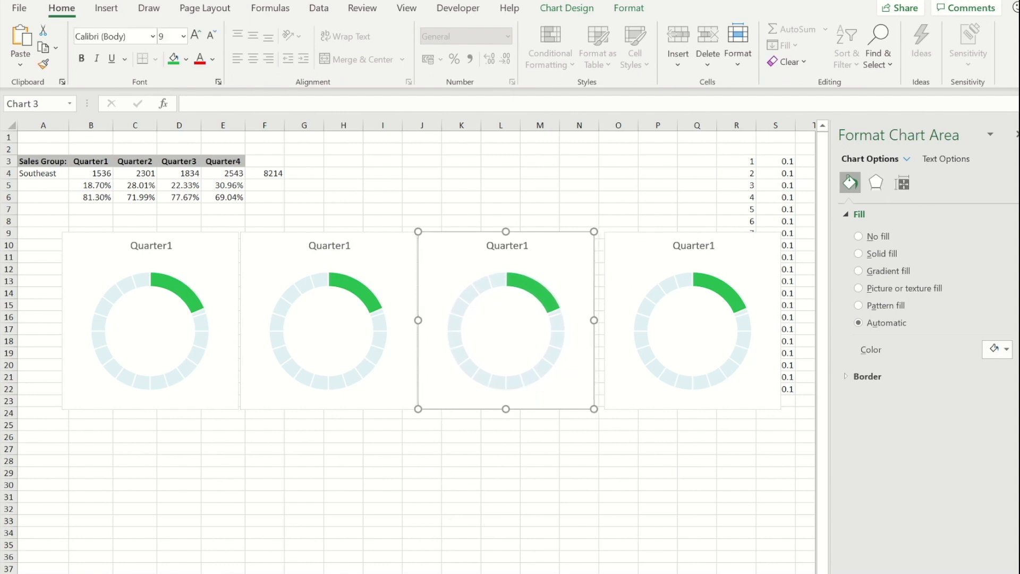
Step: Nudge the fourth chart left until it sits against the third chart
{"action": "left_click", "coordinate": [618, 400]}
{"action": "key", "text": "Left"}
{"action": "key", "text": "Left"}
{"action": "key", "text": "Left"}
{"action": "key", "text": "Left"}
{"action": "key", "text": "Left"}
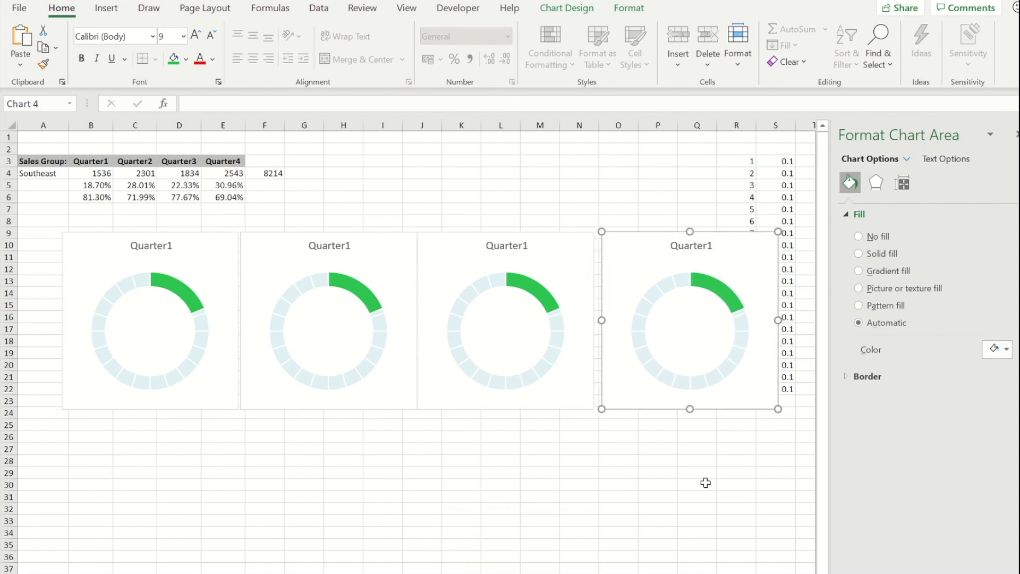
{"action": "key", "text": "Left"}
{"action": "key", "text": "Left"}
{"action": "key", "text": "Left"}
{"action": "key", "text": "Left"}
{"action": "key", "text": "Left"}
{"action": "key", "text": "Left"}
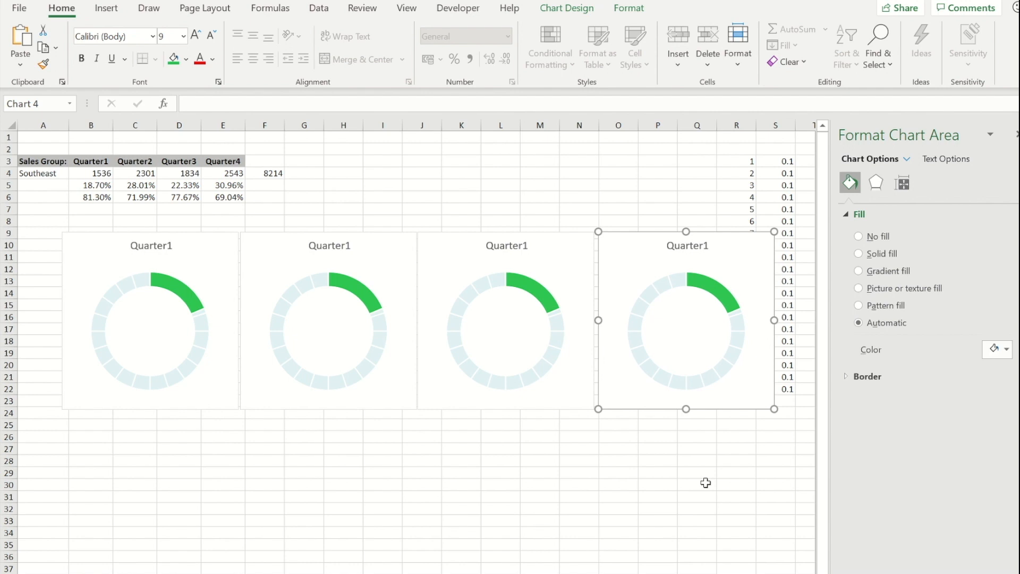
{"action": "key", "text": "Left"}
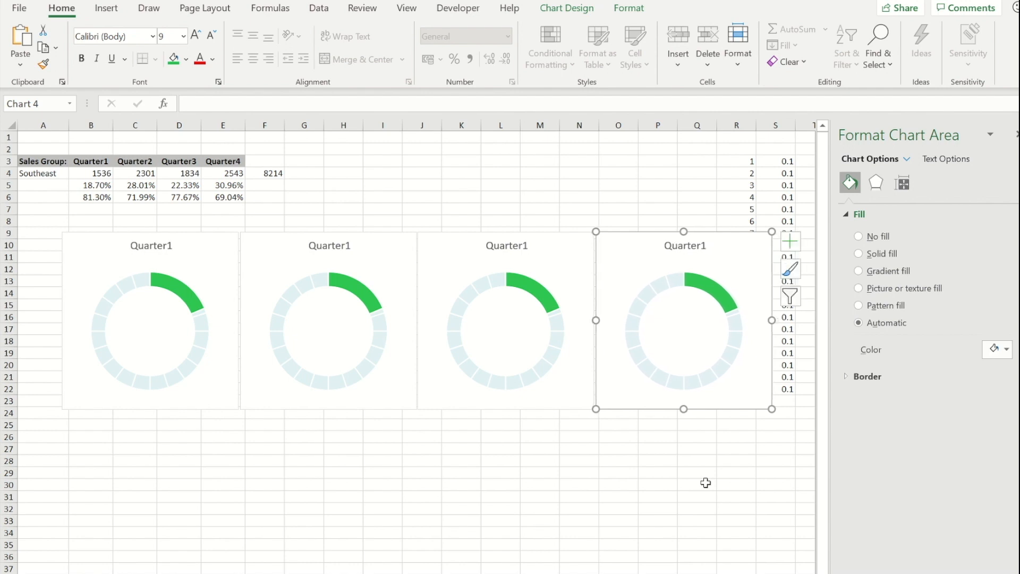
{"action": "left_click", "coordinate": [213, 255]}
{"action": "left_click", "coordinate": [371, 256], "text": "ctrl"}
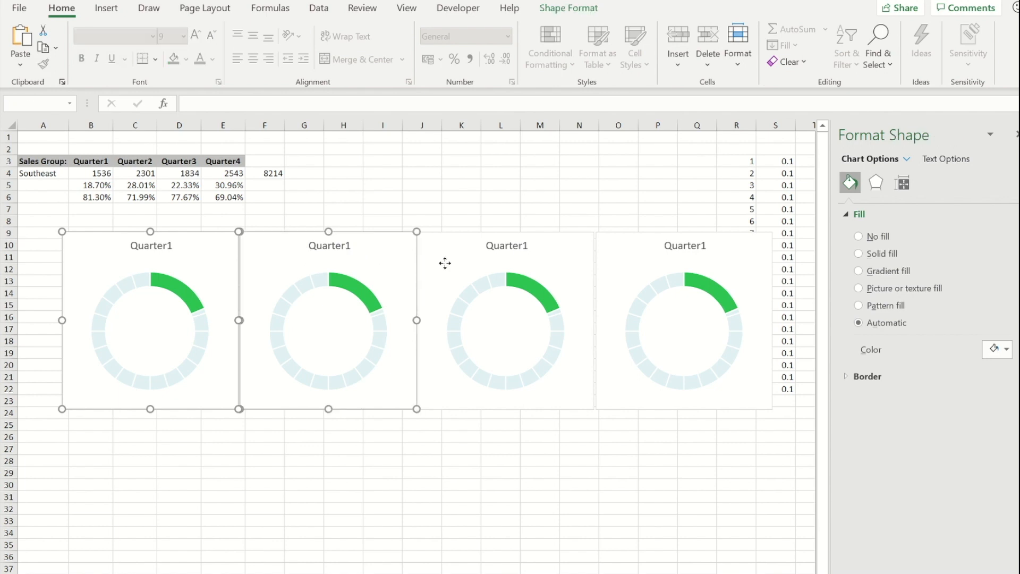
{"action": "left_click", "coordinate": [458, 264], "text": "ctrl"}
{"action": "left_click", "coordinate": [616, 264], "text": "ctrl"}
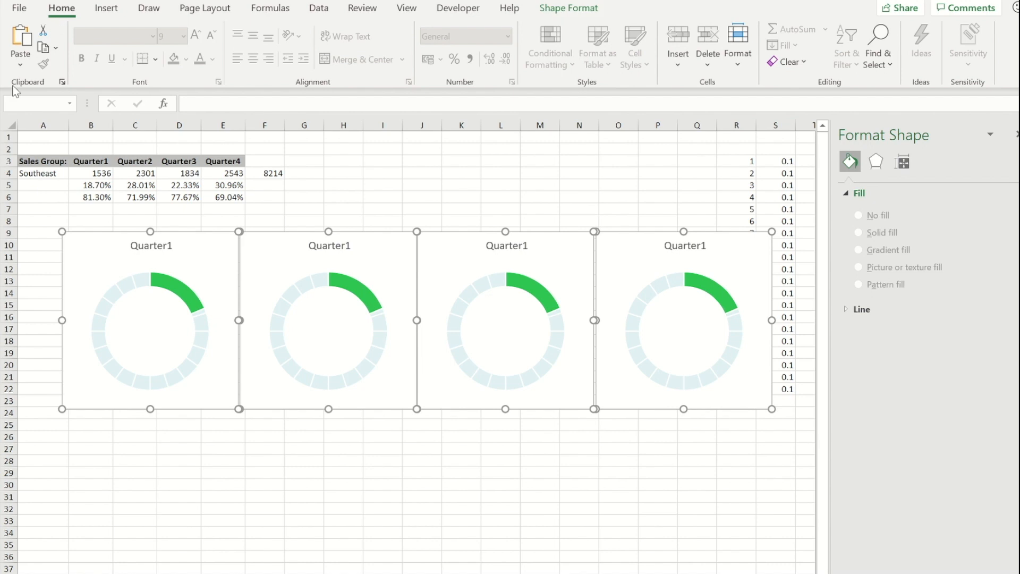
{"action": "left_click", "coordinate": [409, 208]}
Step: Link the second chart's title to the Quarter2 heading in cell C3
{"action": "left_click", "coordinate": [337, 251]}
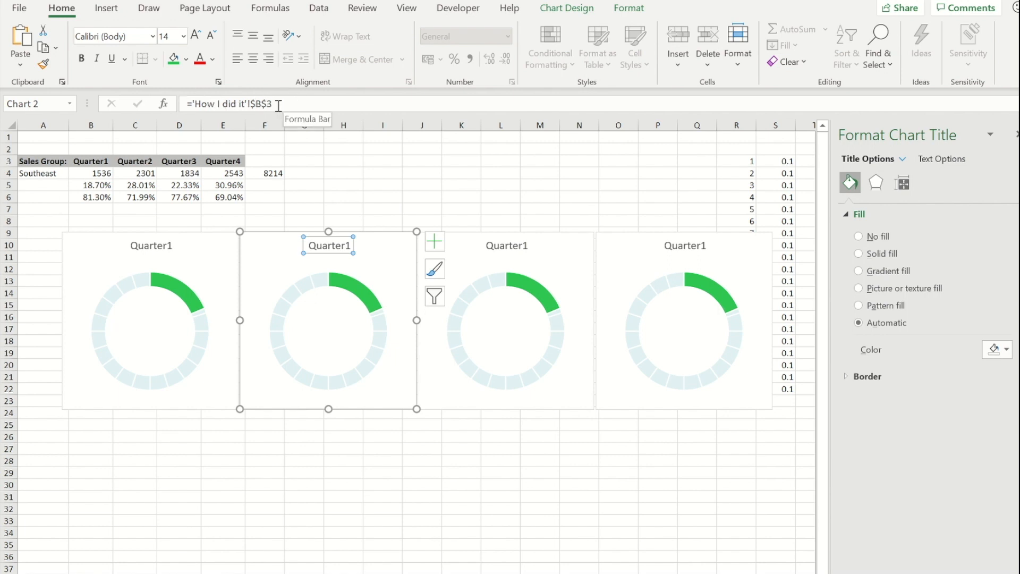
{"action": "left_click", "coordinate": [261, 103]}
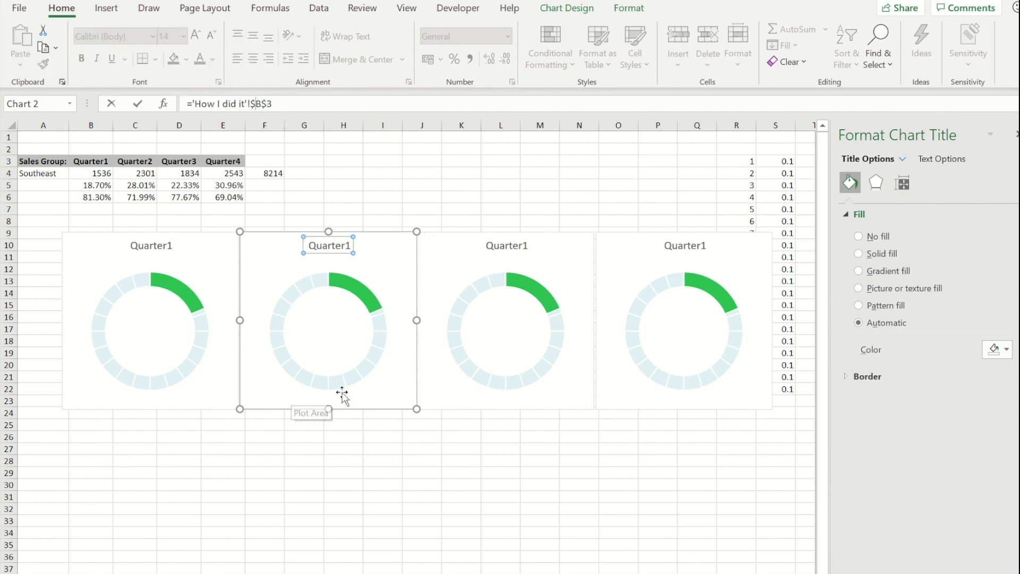
{"action": "key", "text": "Delete"}
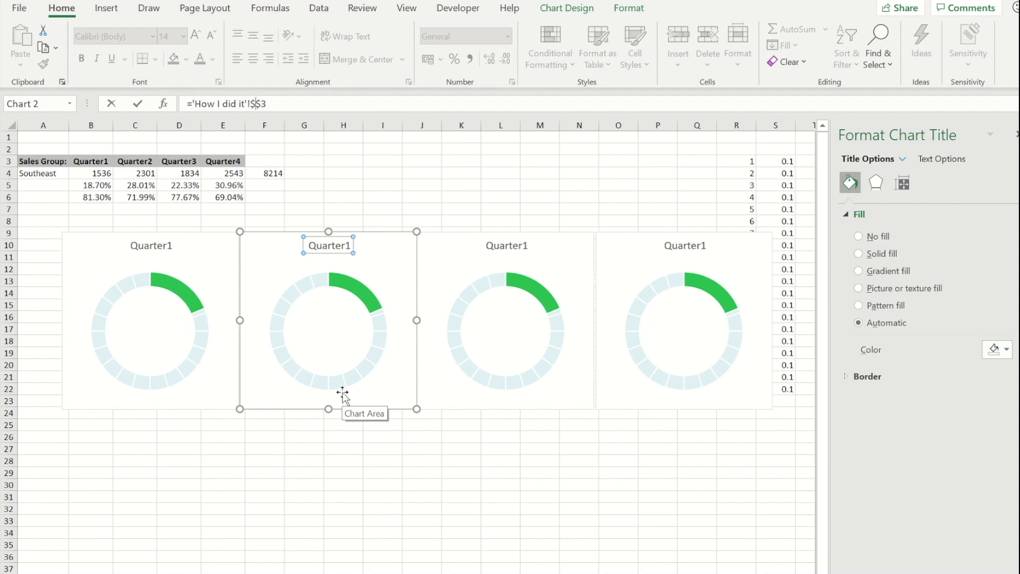
{"action": "key", "text": "Return"}
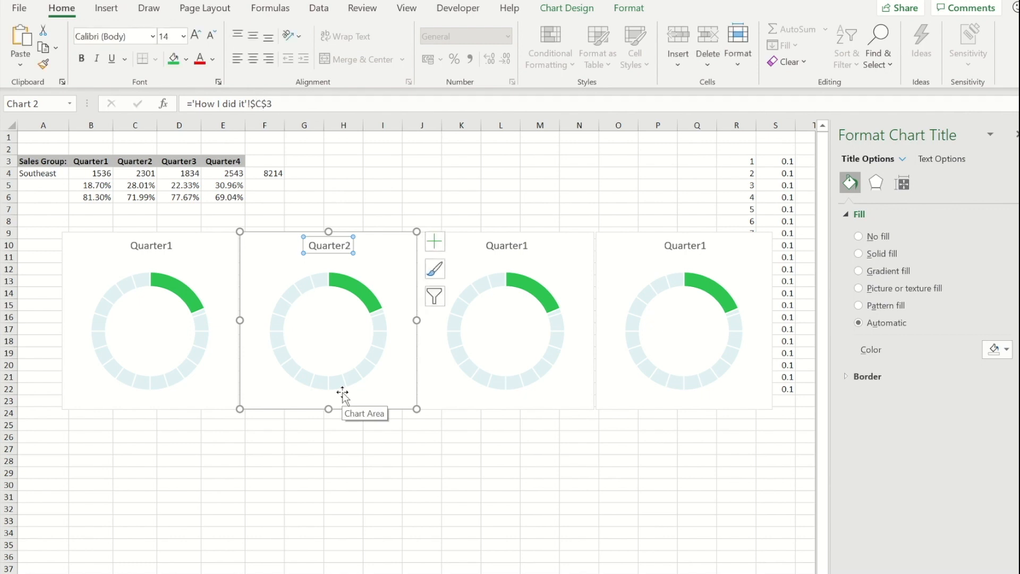
Step: Link the third chart's title to the Quarter3 heading in cell D3
{"action": "left_click", "coordinate": [497, 256]}
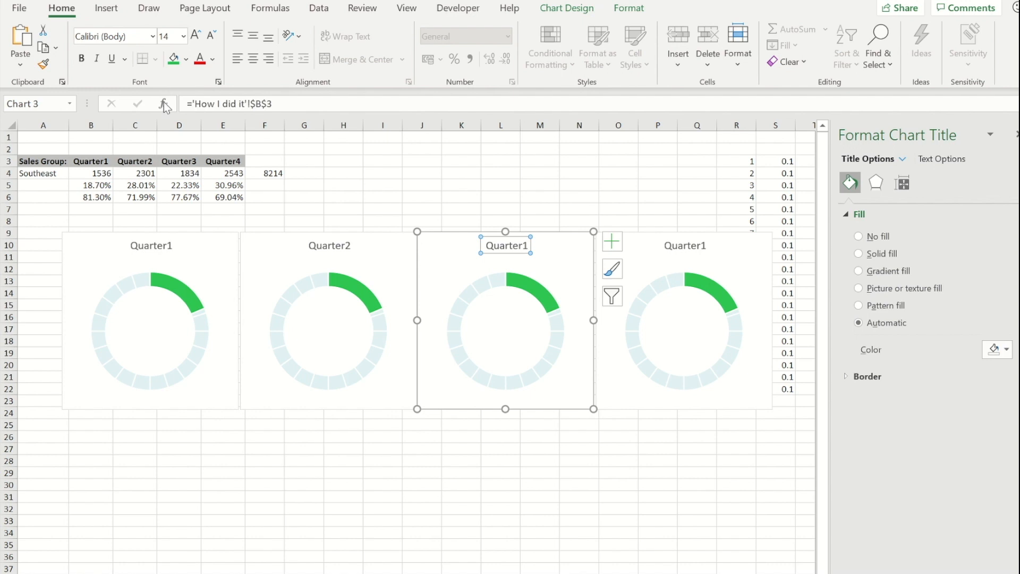
{"action": "left_click", "coordinate": [259, 109]}
{"action": "key", "text": "Delete"}
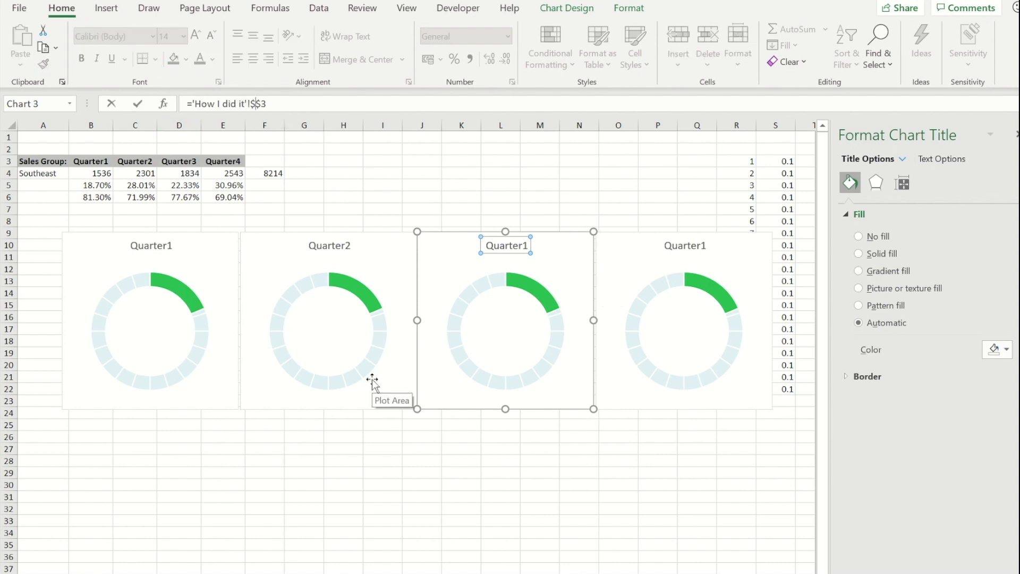
{"action": "type", "text": "d"}
{"action": "key", "text": "Return"}
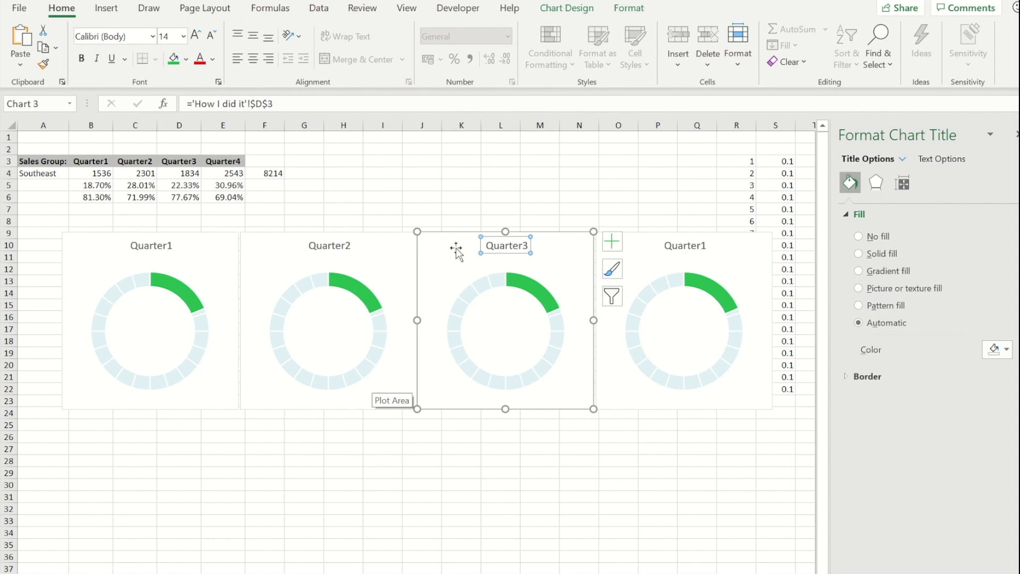
Step: Link the fourth chart's title to the Quarter4 heading in cell E3
{"action": "left_click", "coordinate": [682, 247]}
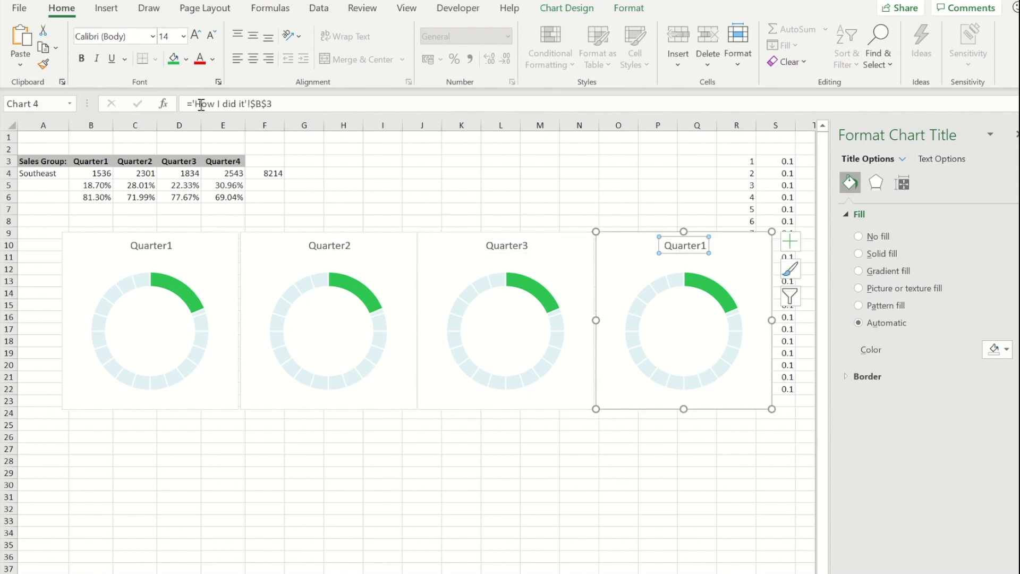
{"action": "left_click", "coordinate": [264, 104]}
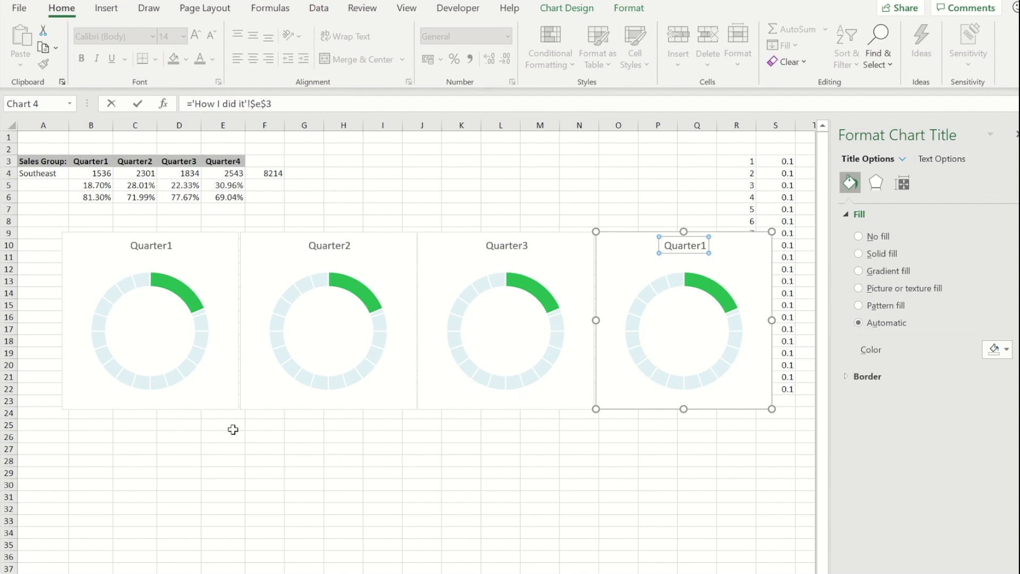
{"action": "type", "text": "e"}
{"action": "left_click", "coordinate": [261, 497]}
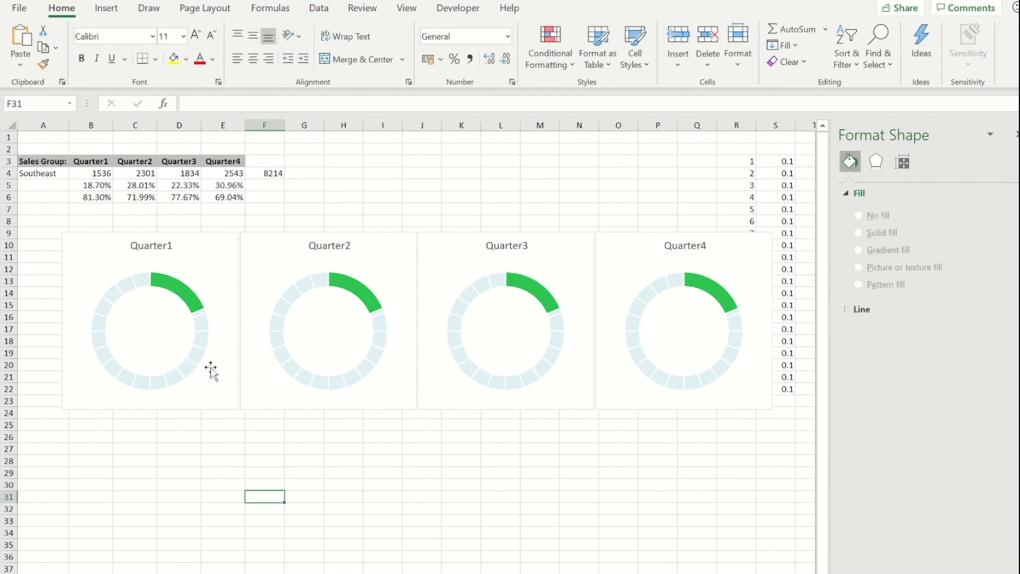
Step: Relink the Quarter2 chart's Quarter1 series to the name in C3 and the values in C5:C6
{"action": "mouse_move", "coordinate": [355, 295]}
{"action": "left_click", "coordinate": [328, 344]}
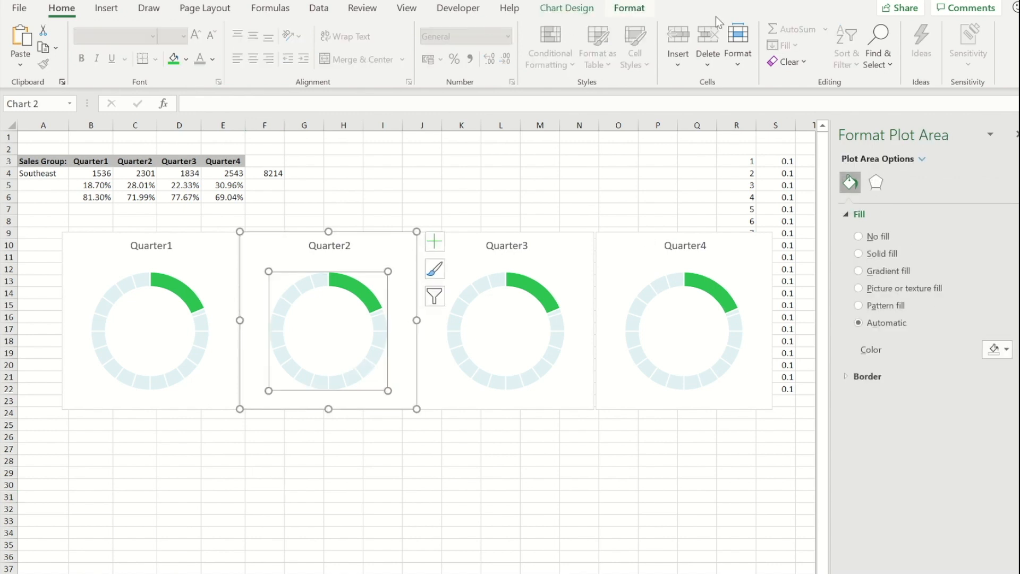
{"action": "left_click", "coordinate": [586, 10]}
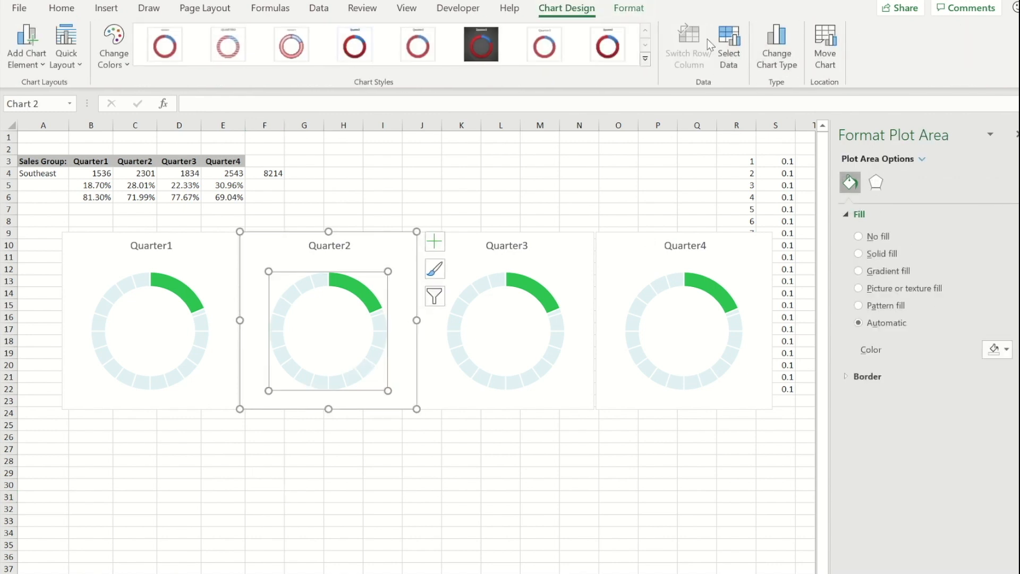
{"action": "left_click", "coordinate": [727, 54]}
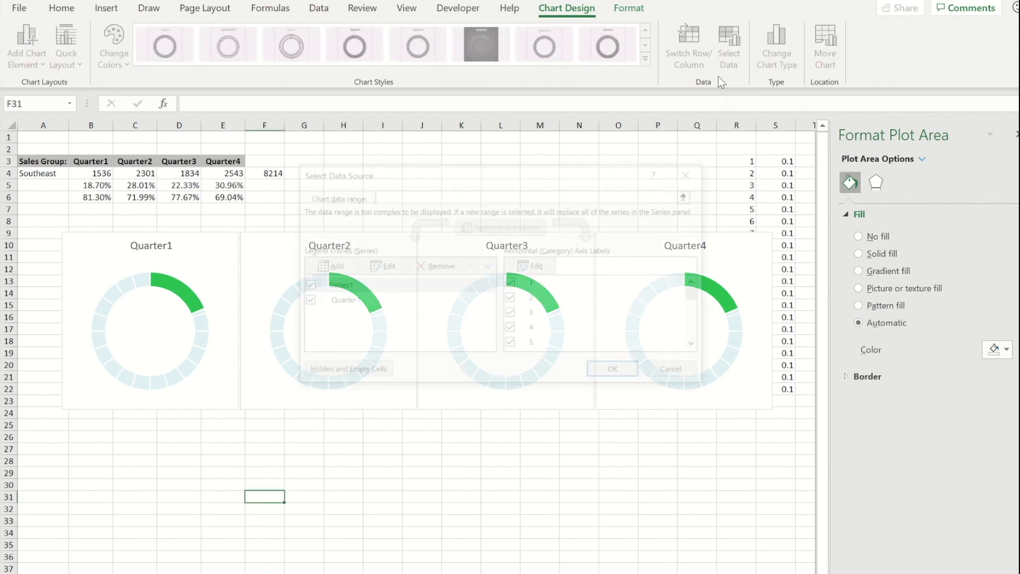
{"action": "left_click", "coordinate": [335, 302]}
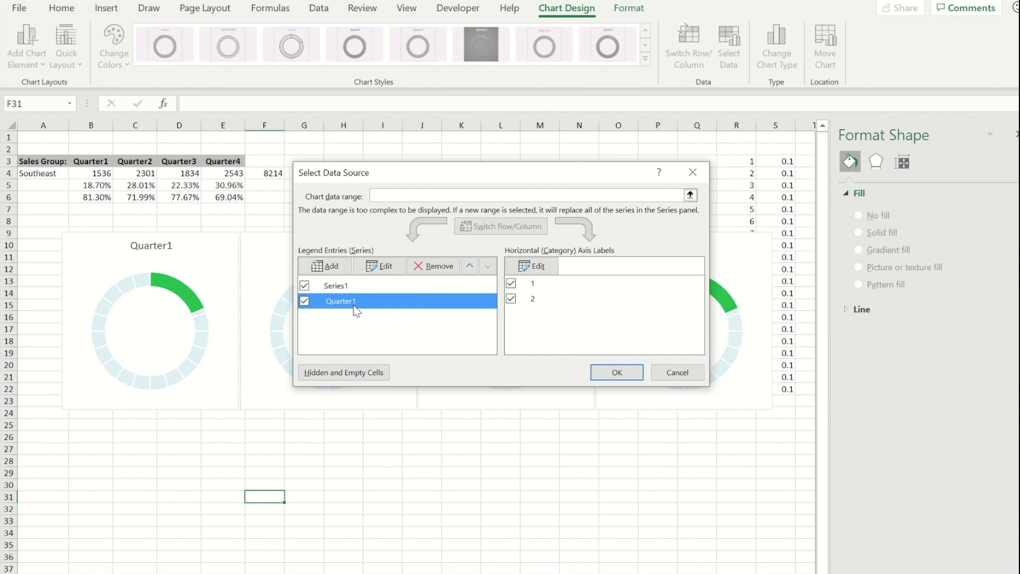
{"action": "left_click", "coordinate": [381, 266]}
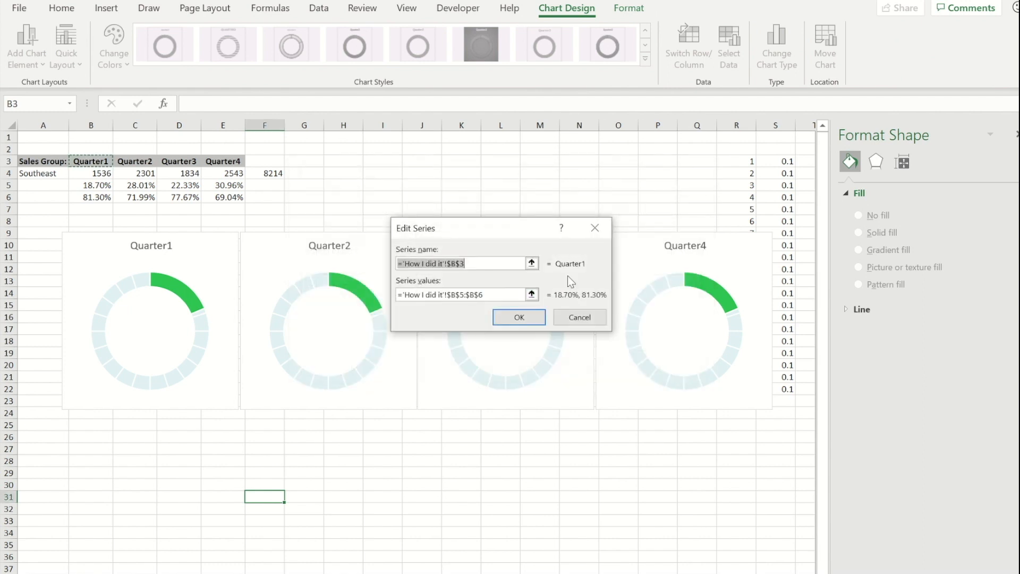
{"action": "left_click", "coordinate": [135, 161]}
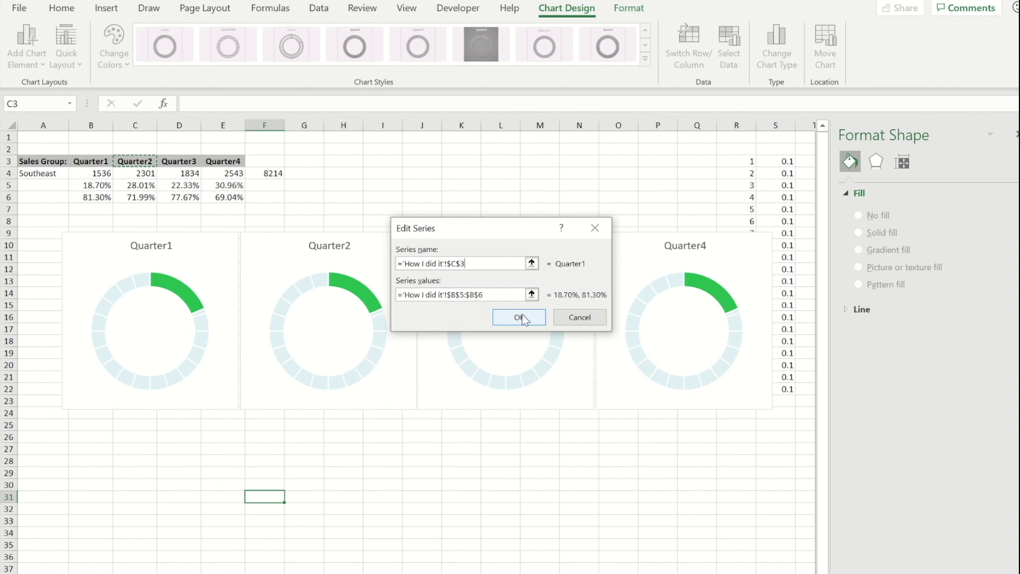
{"action": "left_click", "coordinate": [531, 294]}
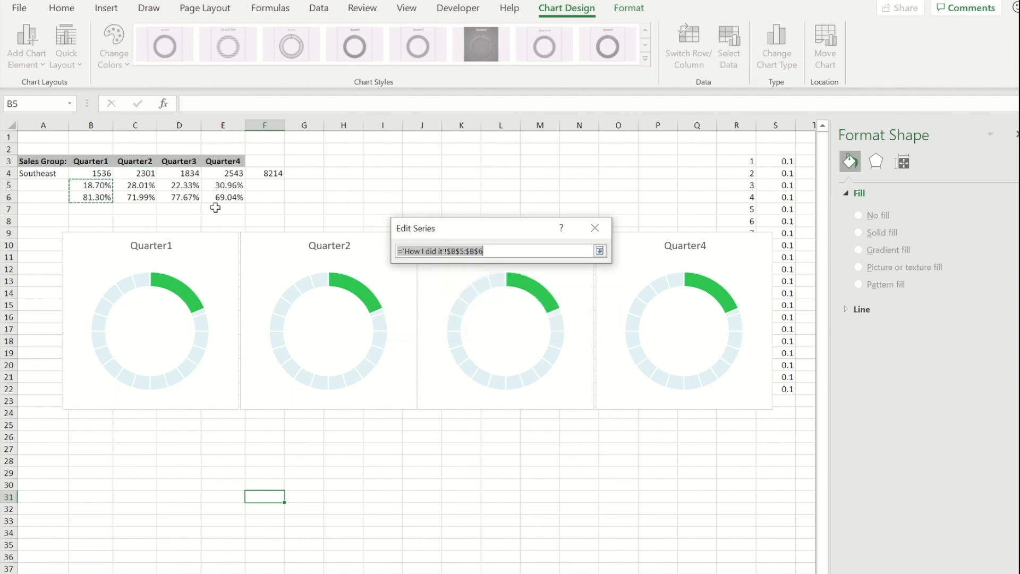
{"action": "left_click_drag", "start_coordinate": [135, 184], "coordinate": [137, 197]}
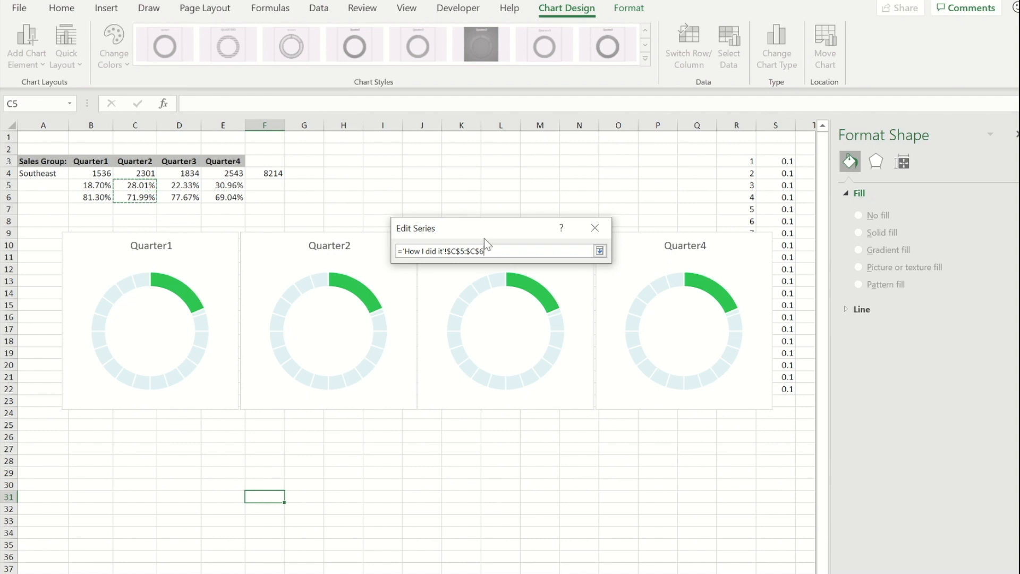
{"action": "key", "text": "Return"}
{"action": "left_click", "coordinate": [516, 316]}
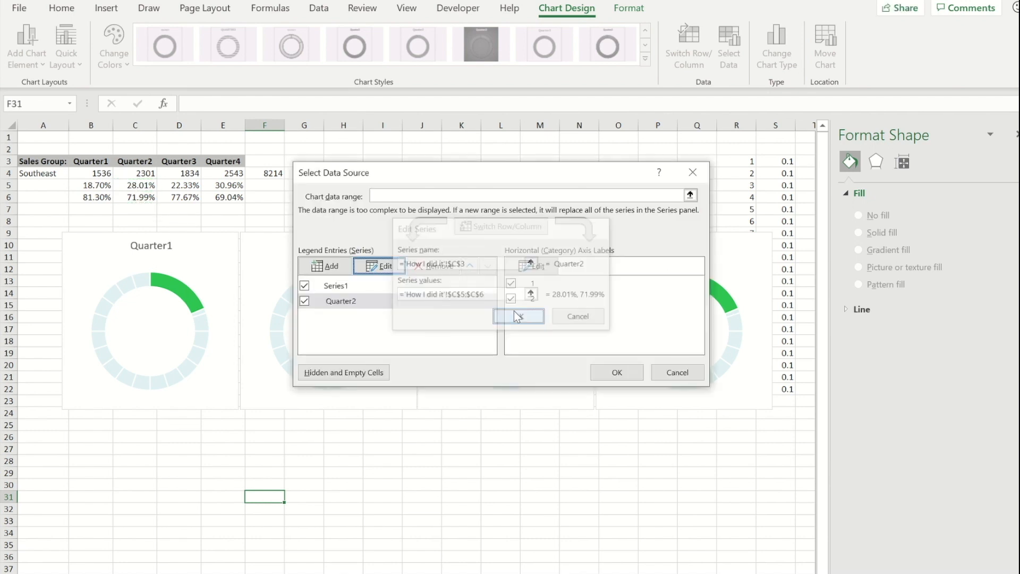
{"action": "left_click", "coordinate": [614, 371]}
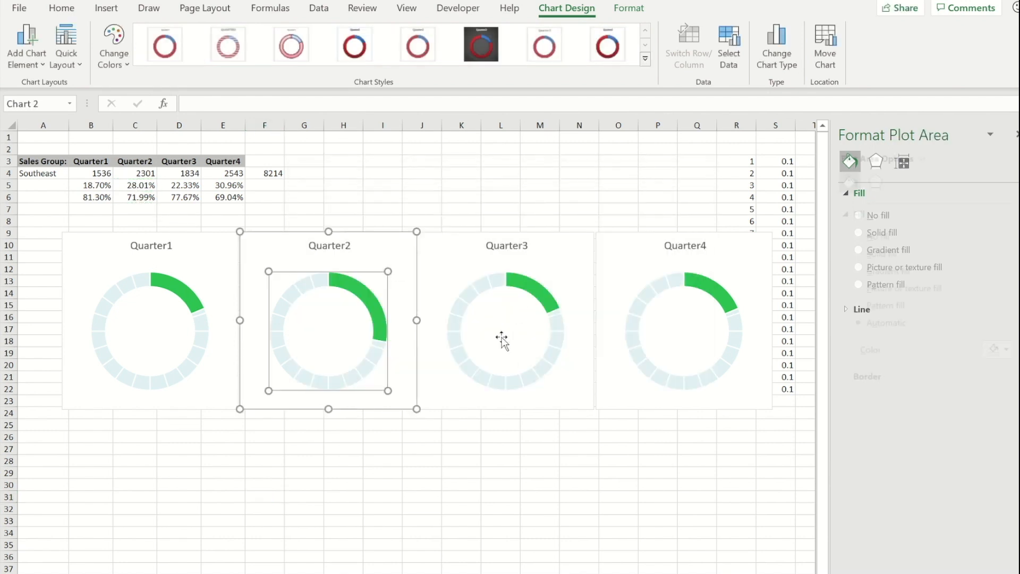
Step: Relink the Quarter3 chart's Quarter1 series to the name in D3 and the values in D5:D6
{"action": "left_click", "coordinate": [516, 277]}
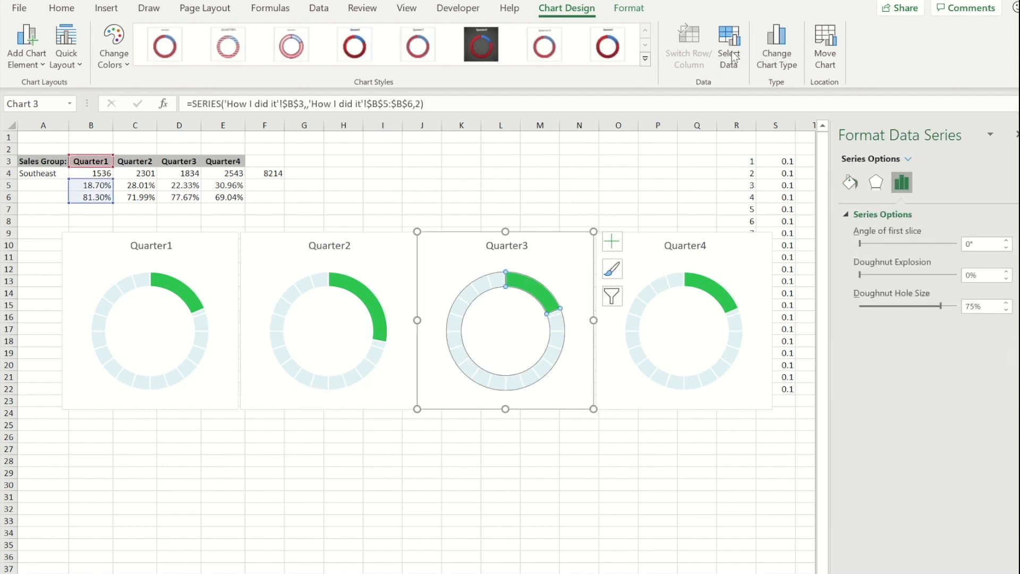
{"action": "left_click", "coordinate": [734, 55]}
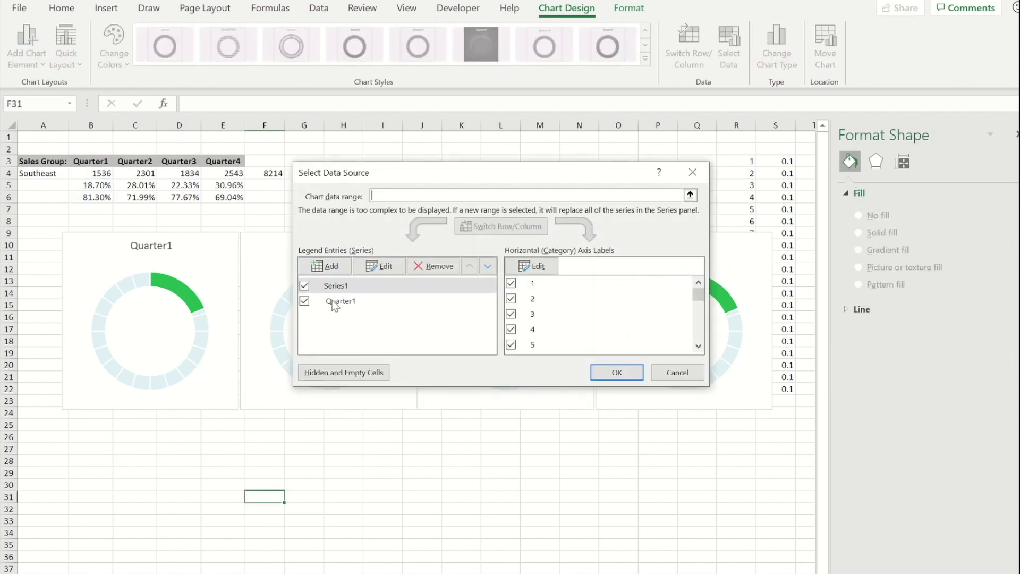
{"action": "left_click", "coordinate": [333, 302]}
{"action": "left_click", "coordinate": [379, 267]}
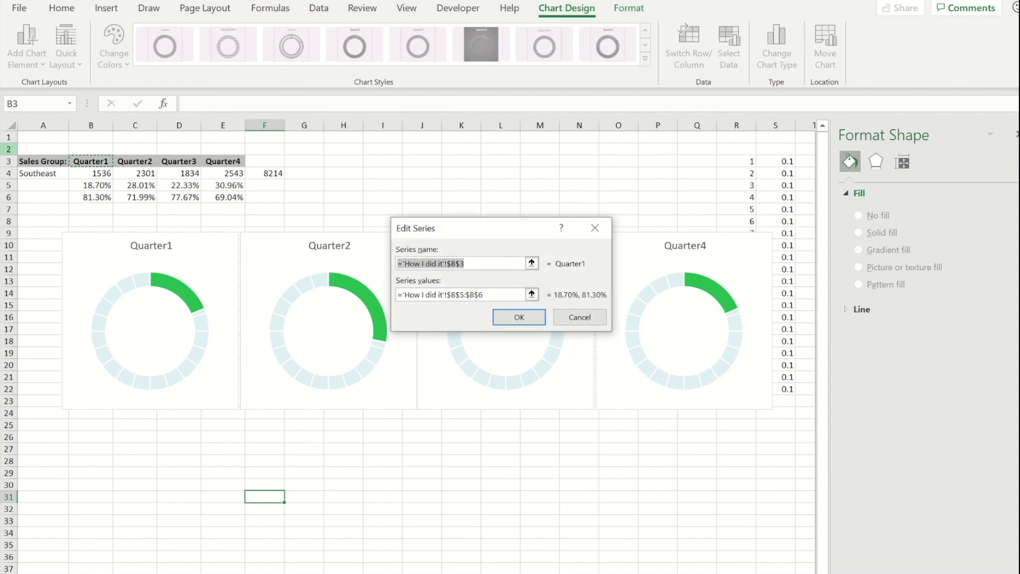
{"action": "left_click", "coordinate": [187, 165]}
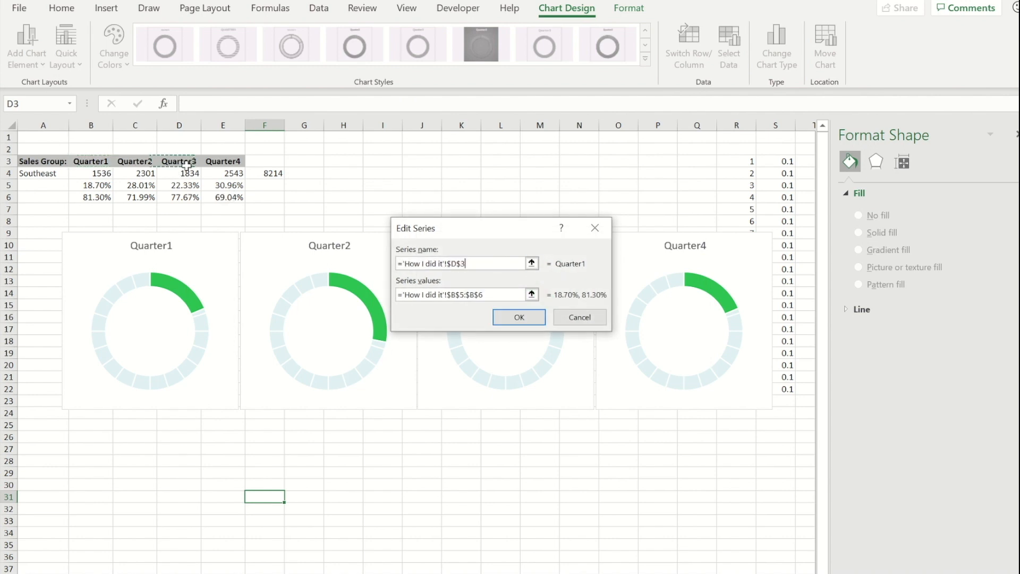
{"action": "left_click", "coordinate": [531, 294]}
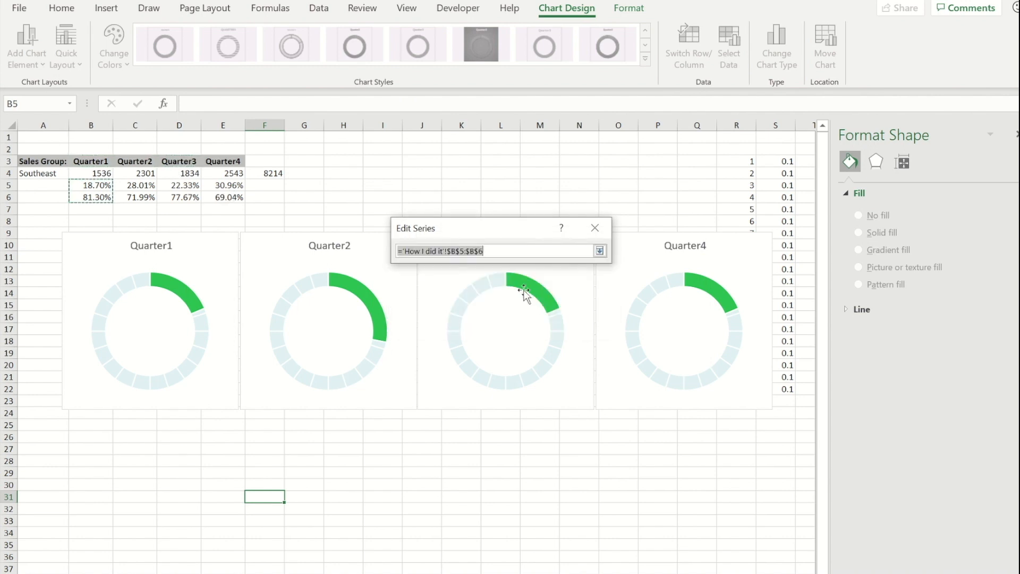
{"action": "left_click", "coordinate": [177, 184]}
{"action": "left_click_drag", "start_coordinate": [177, 185], "coordinate": [183, 198]}
{"action": "key", "text": "Return"}
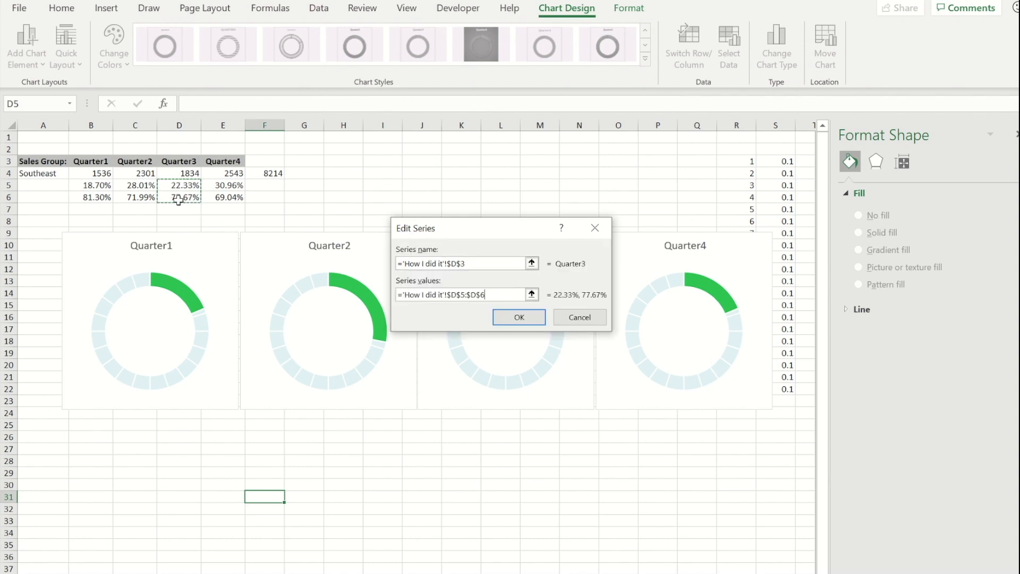
{"action": "left_click", "coordinate": [524, 317]}
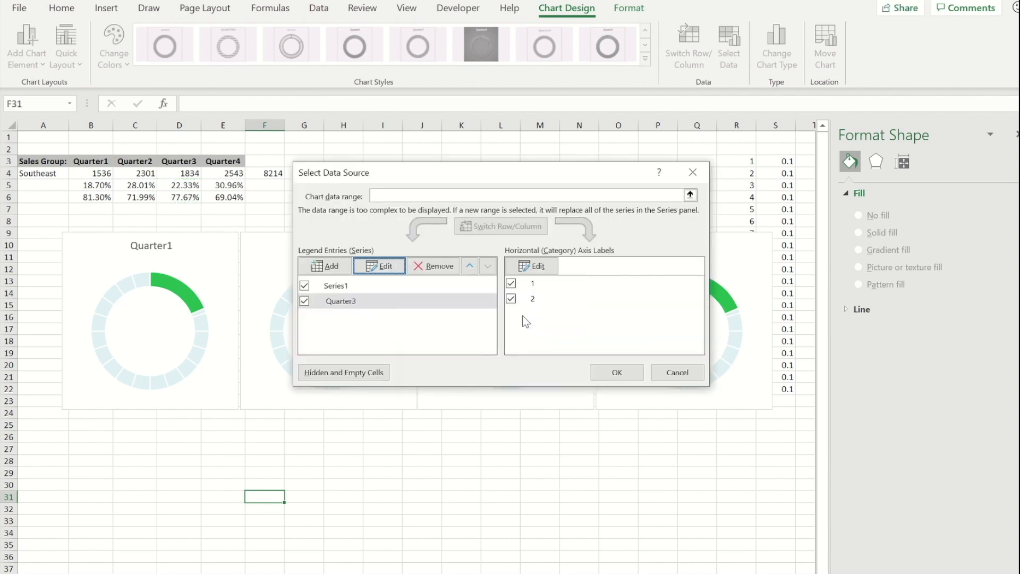
{"action": "left_click", "coordinate": [617, 372]}
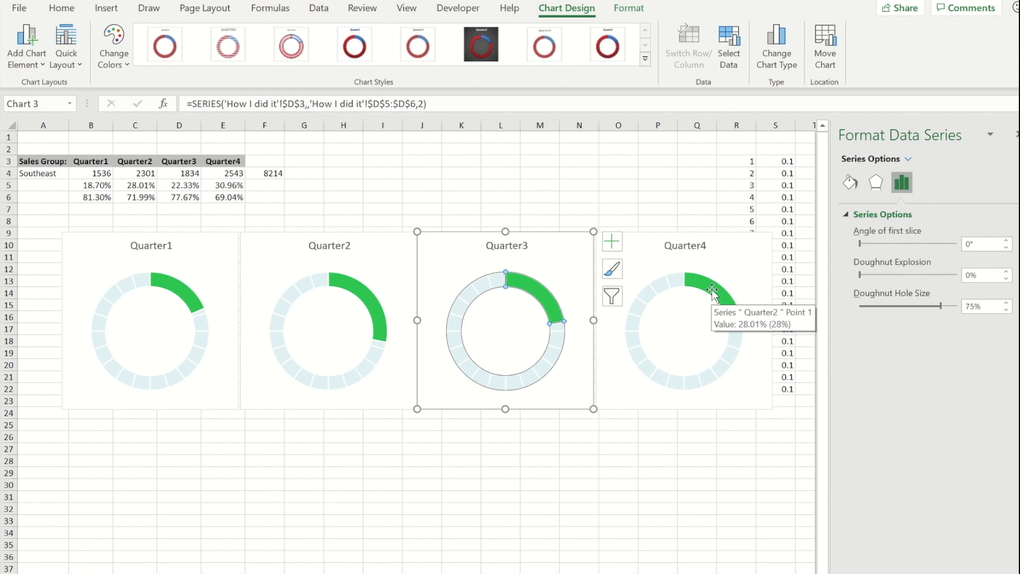
Step: Relink the Quarter4 chart's Quarter1 series to the name in E3 and the values in E5:E6
{"action": "left_click", "coordinate": [715, 298]}
{"action": "left_click", "coordinate": [729, 48]}
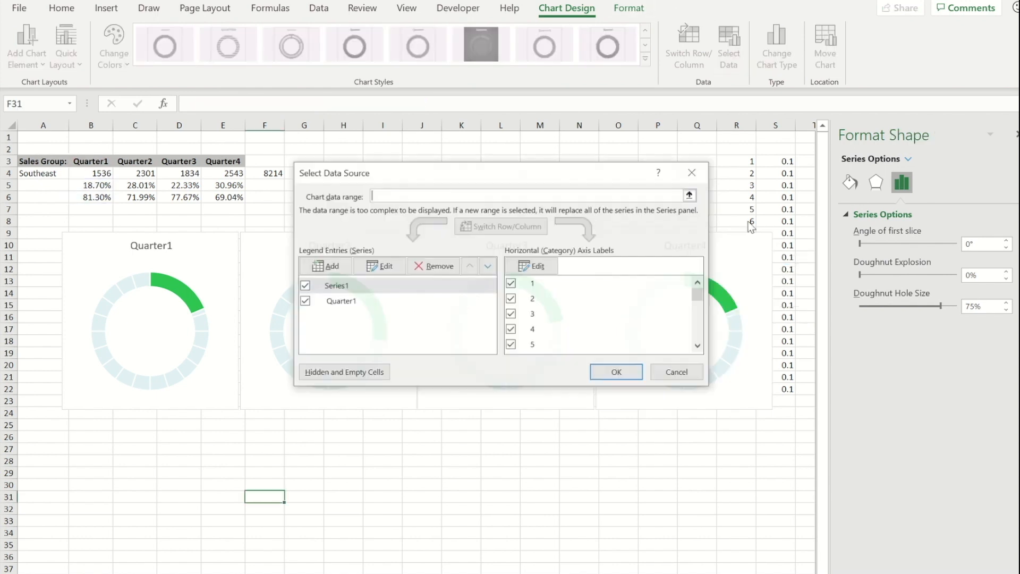
{"action": "left_click", "coordinate": [337, 305]}
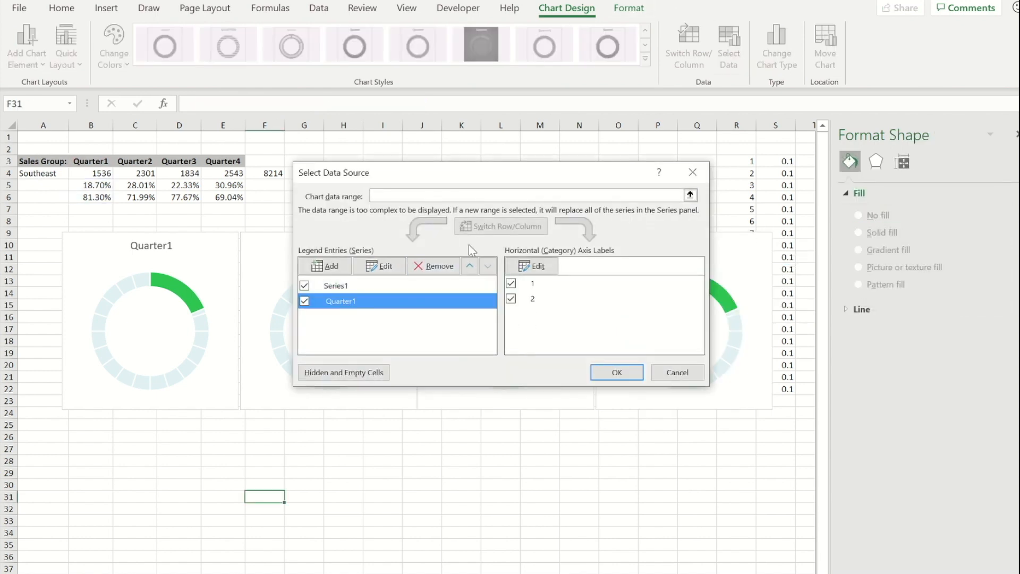
{"action": "left_click", "coordinate": [378, 266]}
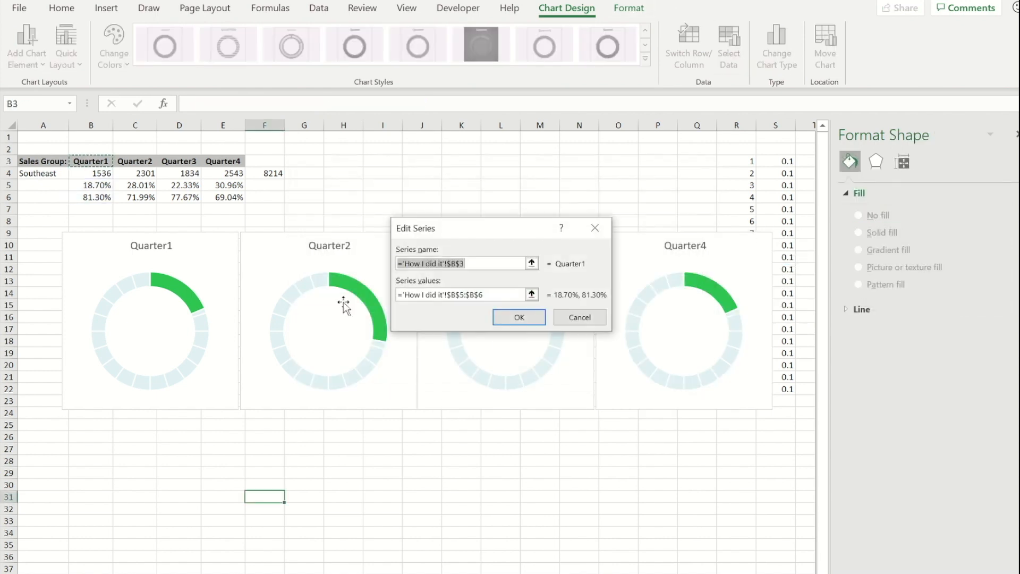
{"action": "left_click", "coordinate": [223, 161]}
{"action": "left_click", "coordinate": [532, 295]}
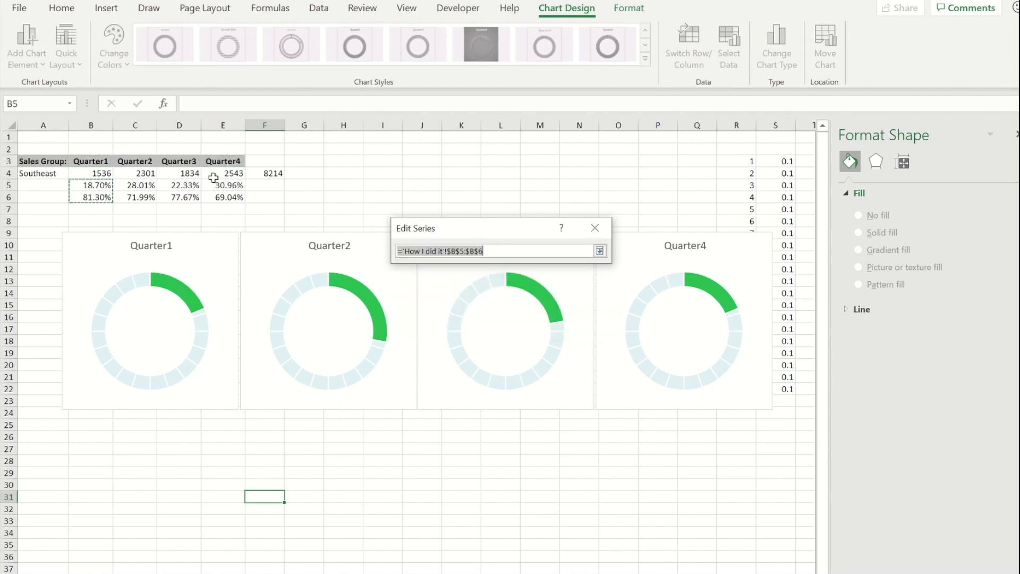
{"action": "left_click_drag", "start_coordinate": [228, 187], "coordinate": [228, 197]}
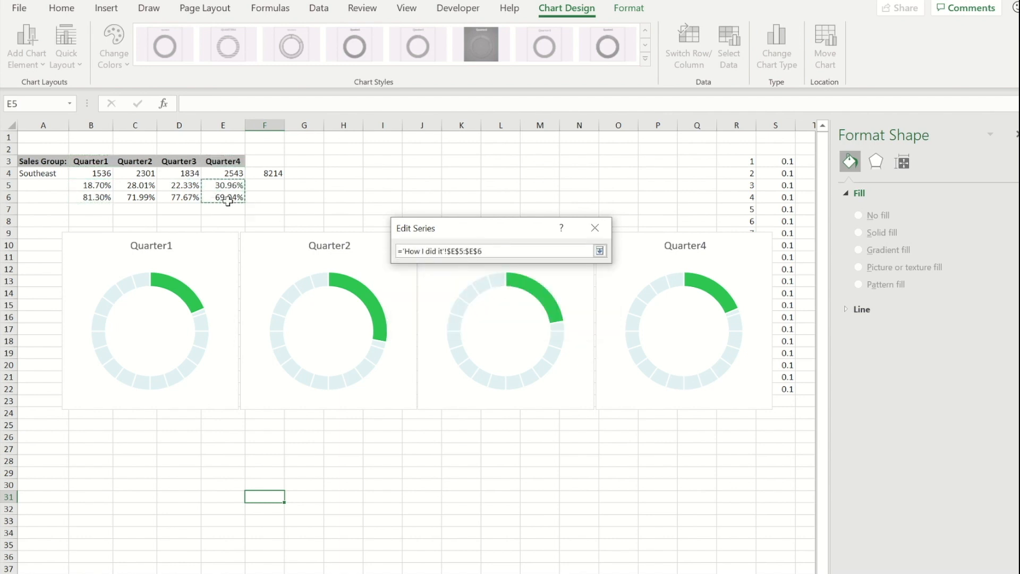
{"action": "key", "text": "Return"}
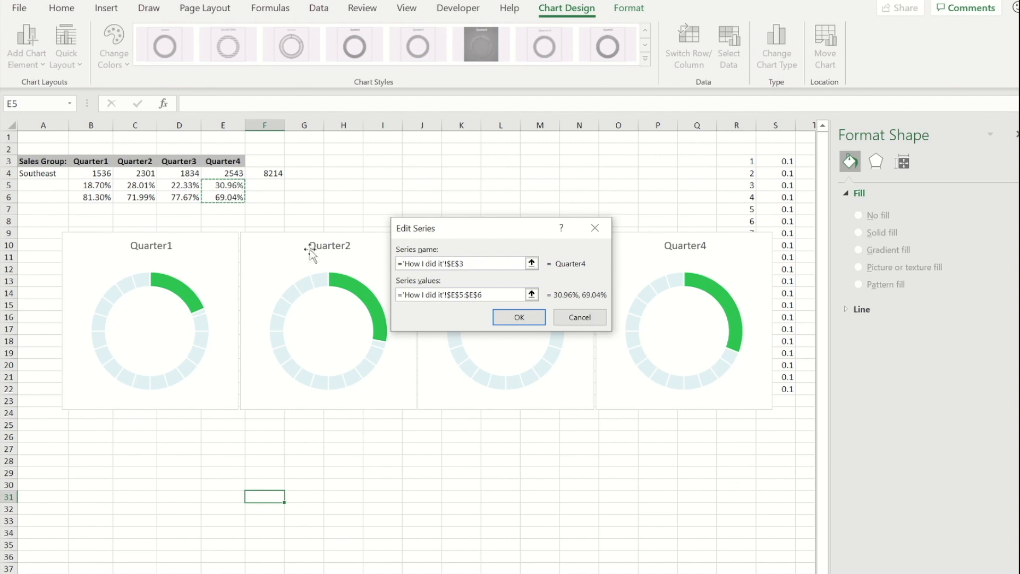
{"action": "left_click", "coordinate": [519, 317]}
{"action": "left_click", "coordinate": [607, 374]}
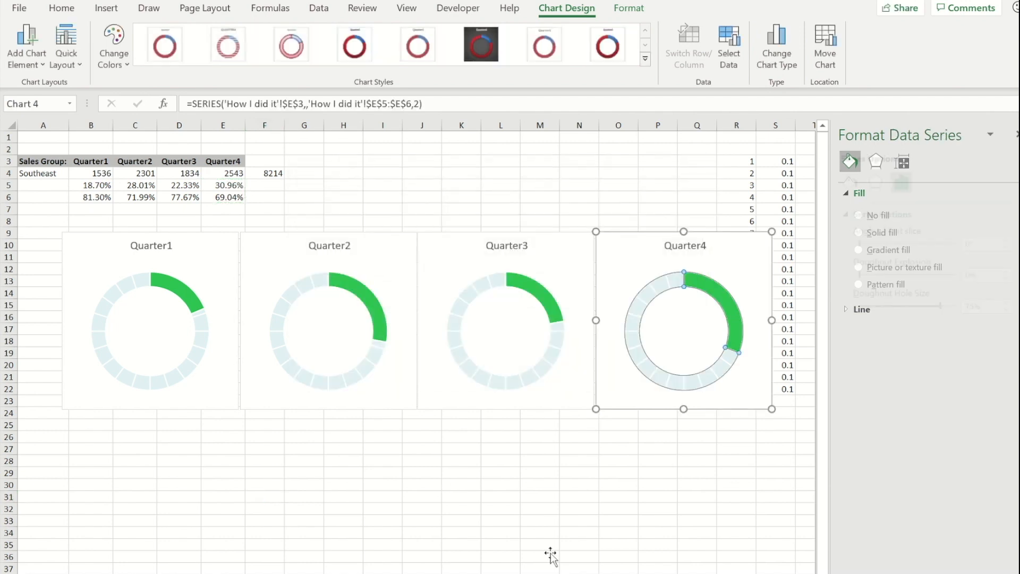
Step: Set the chart area of all four doughnut charts to No fill
{"action": "left_click", "coordinate": [218, 276]}
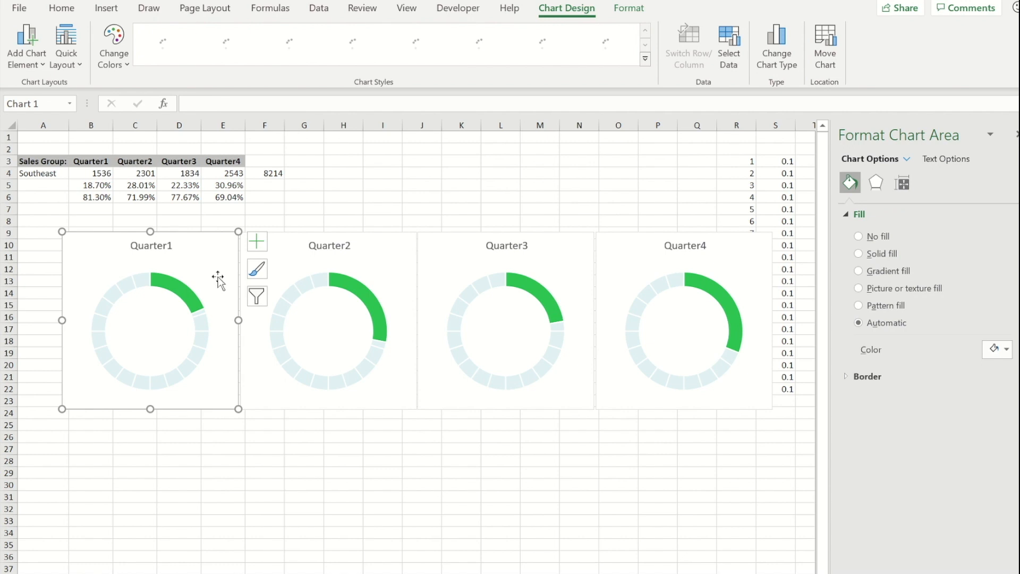
{"action": "left_click", "coordinate": [858, 238]}
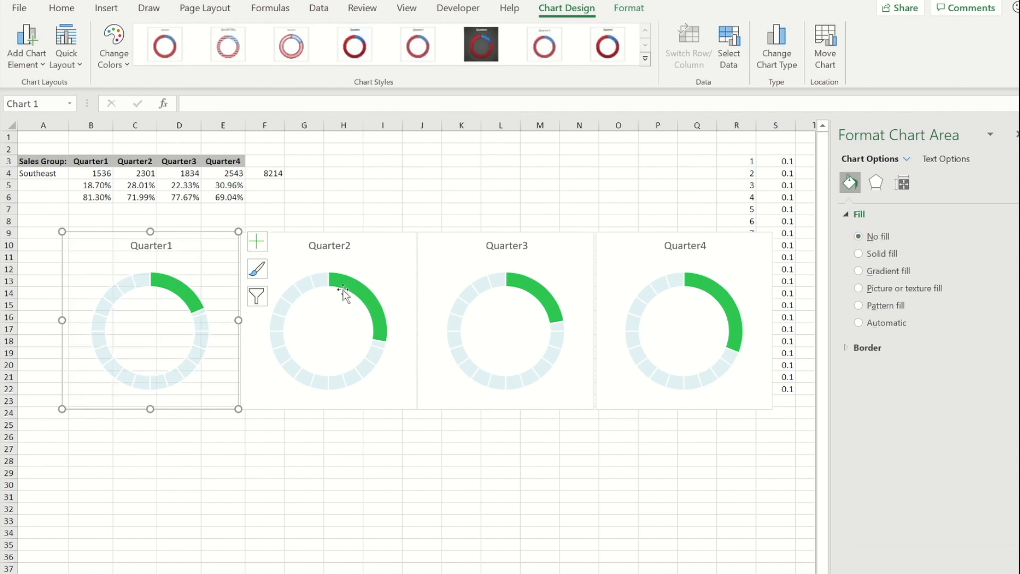
{"action": "left_click", "coordinate": [393, 268]}
{"action": "left_click", "coordinate": [854, 237]}
{"action": "left_click", "coordinate": [858, 238]}
{"action": "left_click", "coordinate": [564, 263]}
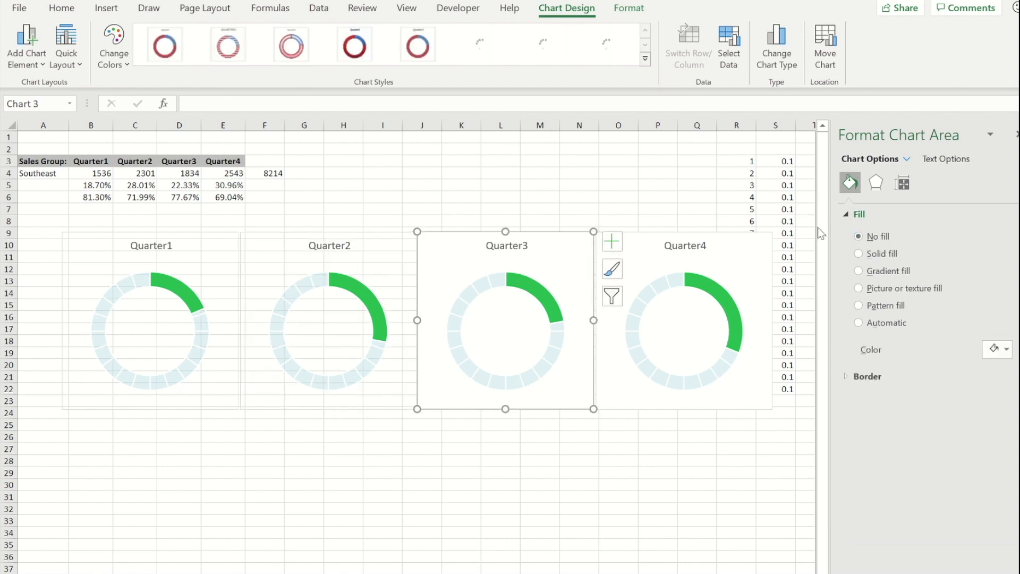
{"action": "left_click", "coordinate": [763, 257]}
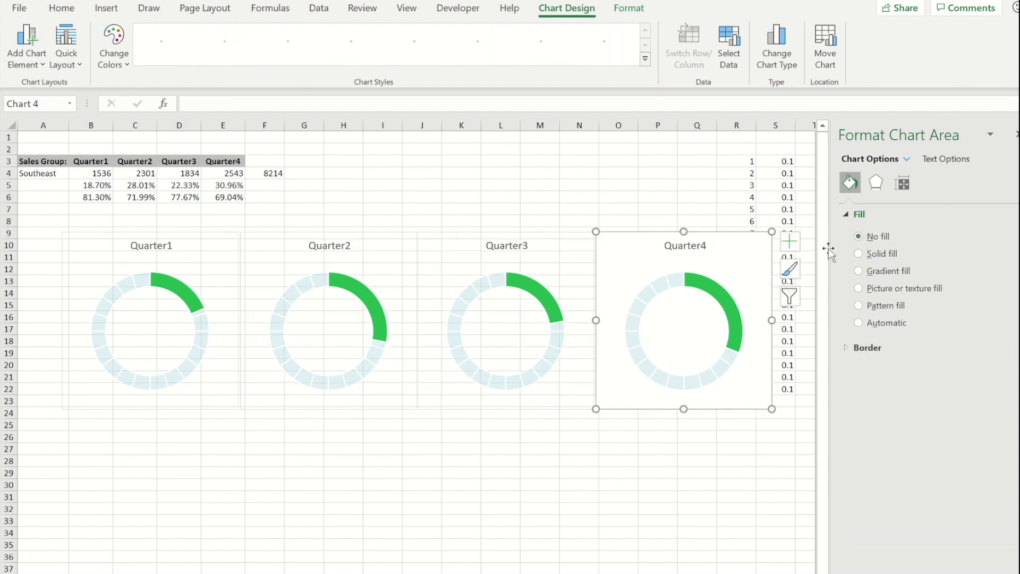
{"action": "left_click", "coordinate": [861, 238]}
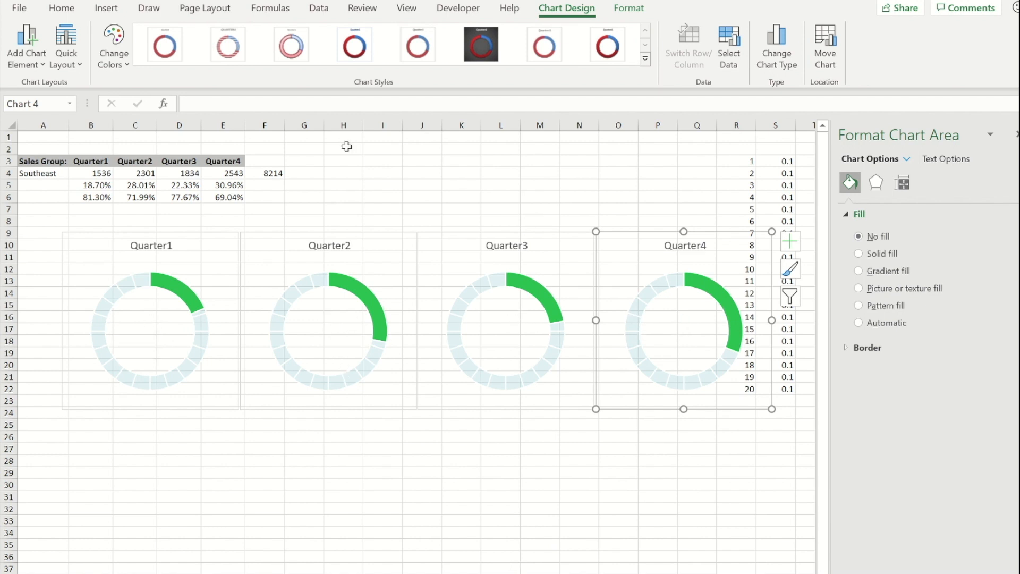
Step: Insert a text box in the empty area above the charts and link it to cell B5
{"action": "left_click", "coordinate": [108, 10]}
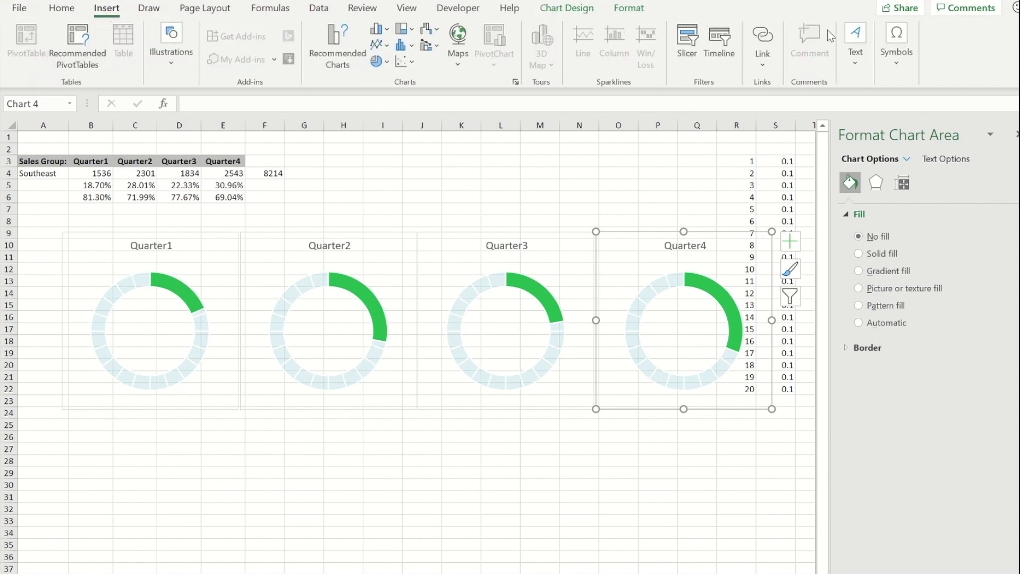
{"action": "left_click", "coordinate": [856, 66]}
{"action": "left_click", "coordinate": [865, 130]}
{"action": "left_click", "coordinate": [398, 179]}
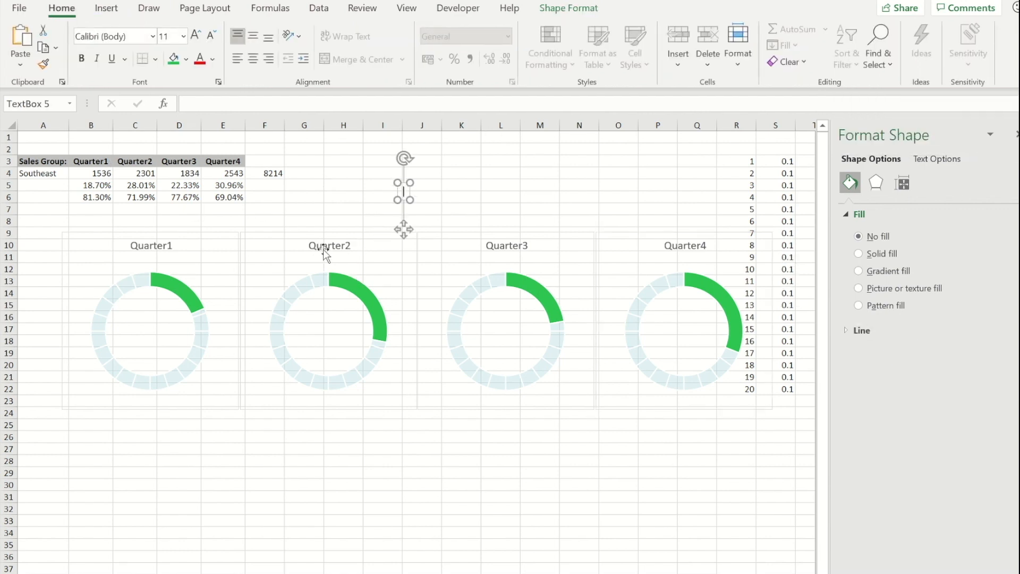
{"action": "left_click", "coordinate": [211, 101]}
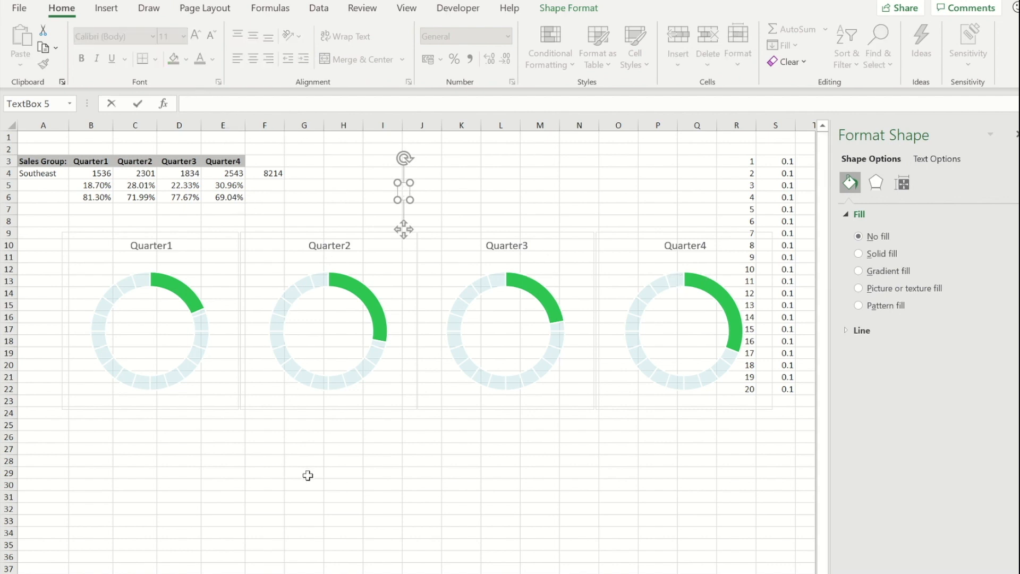
{"action": "type", "text": "="}
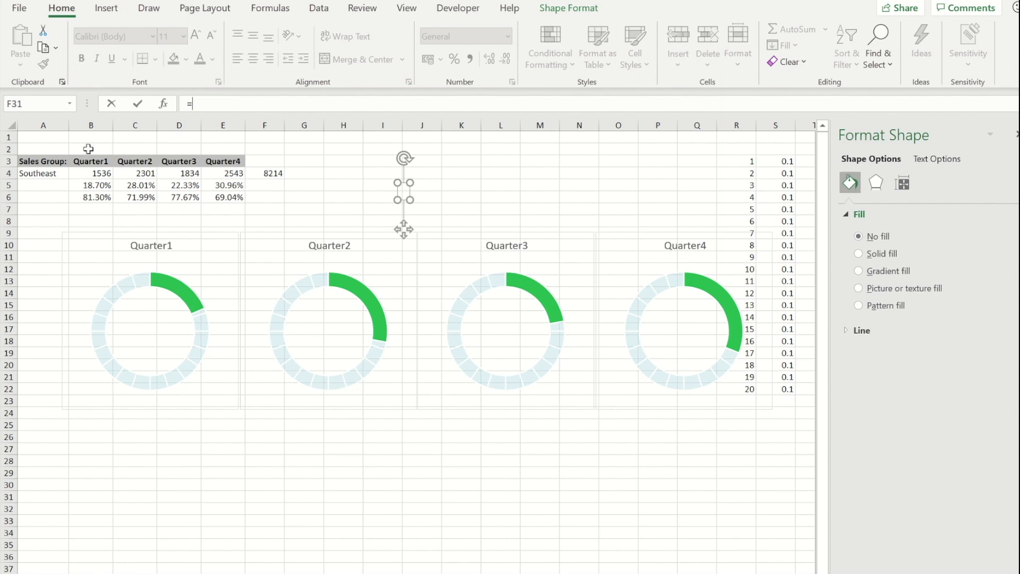
{"action": "left_click", "coordinate": [94, 183]}
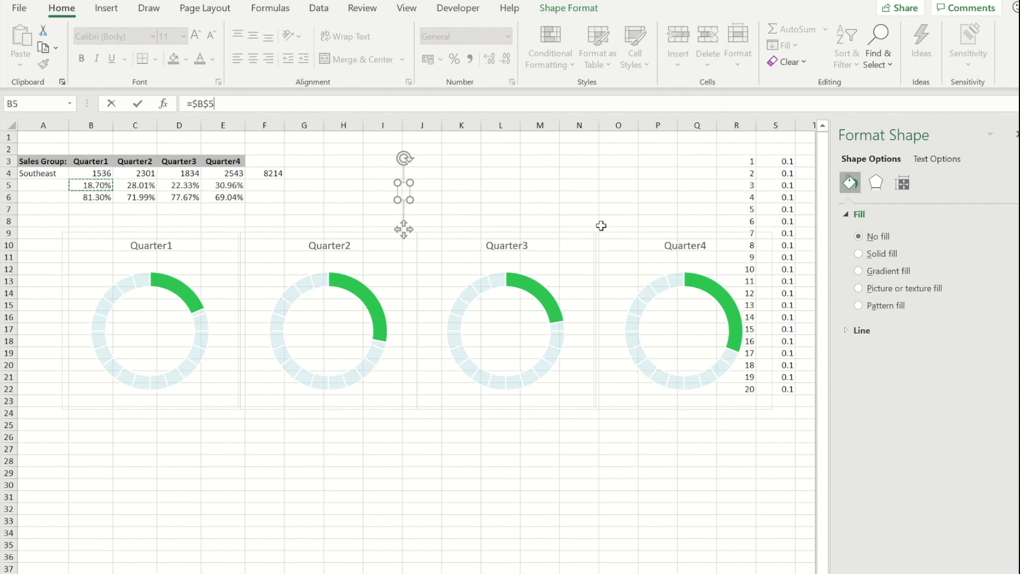
{"action": "key", "text": "Return"}
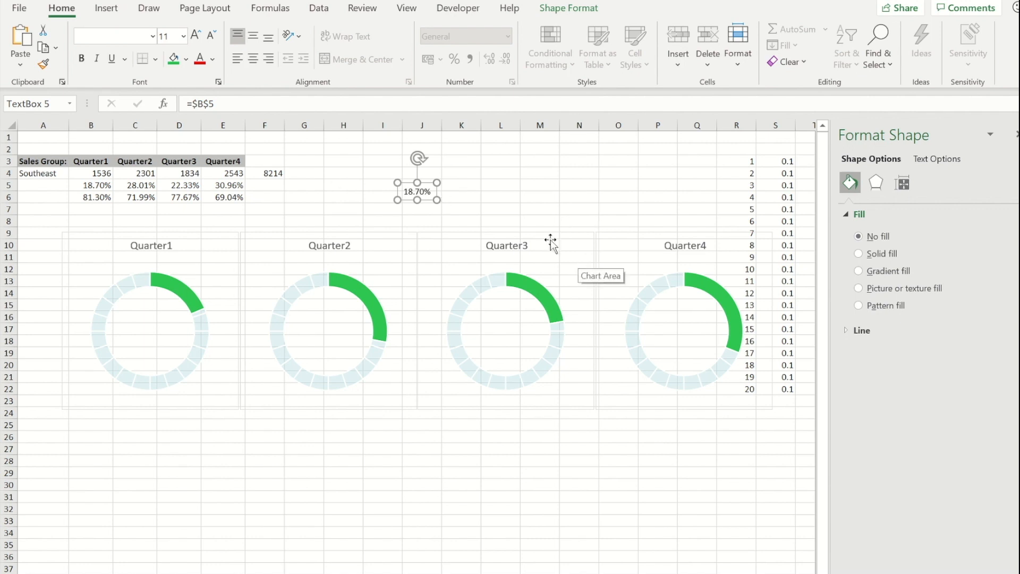
Step: Paste three copies of the linked percentage text box into the empty cells above the Quarter3 and Quarter4 charts
{"action": "left_click", "coordinate": [491, 180]}
{"action": "key", "text": "ctrl+v"}
{"action": "left_click", "coordinate": [587, 175]}
{"action": "key", "text": "ctrl+v"}
{"action": "left_click", "coordinate": [660, 162]}
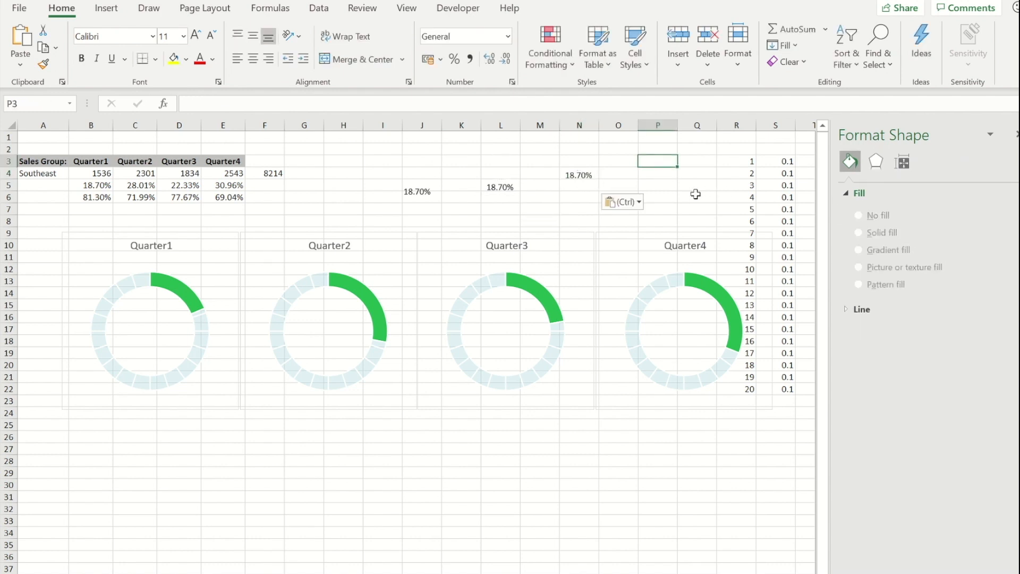
{"action": "key", "text": "ctrl+v"}
Step: Relink the first copied text box to cell C5
{"action": "left_click", "coordinate": [498, 191]}
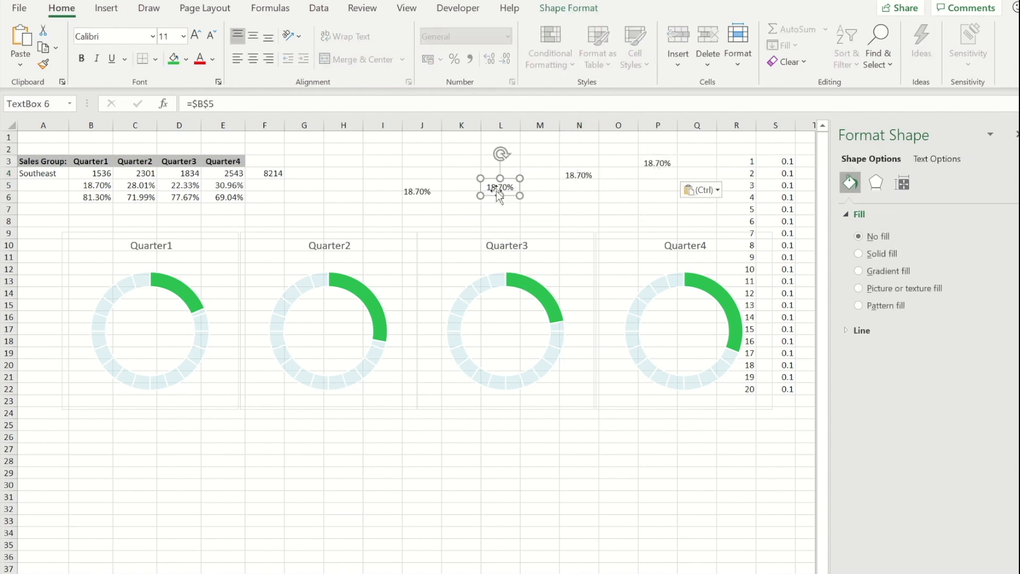
{"action": "left_click", "coordinate": [198, 103]}
{"action": "key", "text": "Delete"}
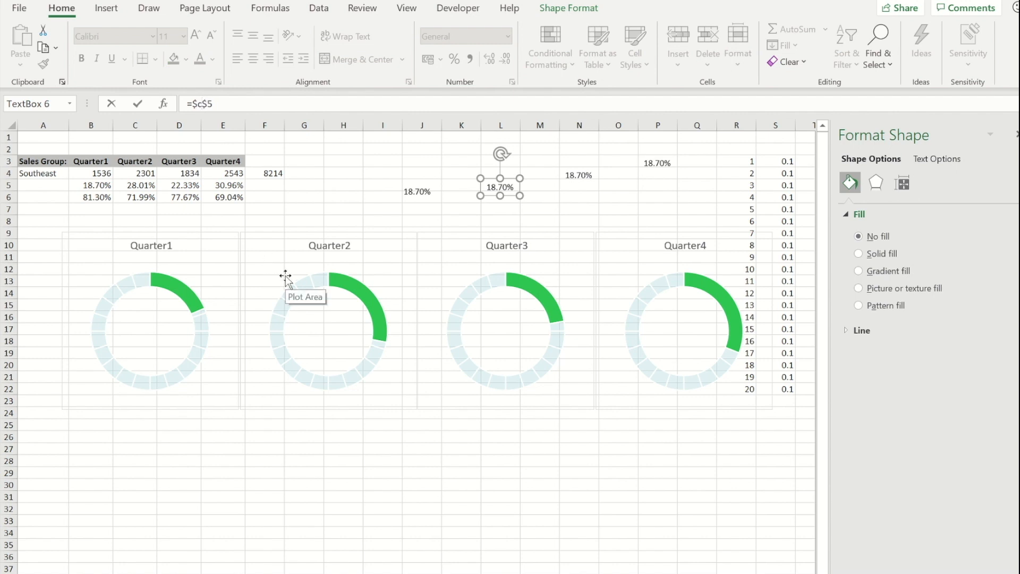
{"action": "key", "text": "Return"}
Step: Relink the second copied text box to cell D5
{"action": "left_click", "coordinate": [568, 176]}
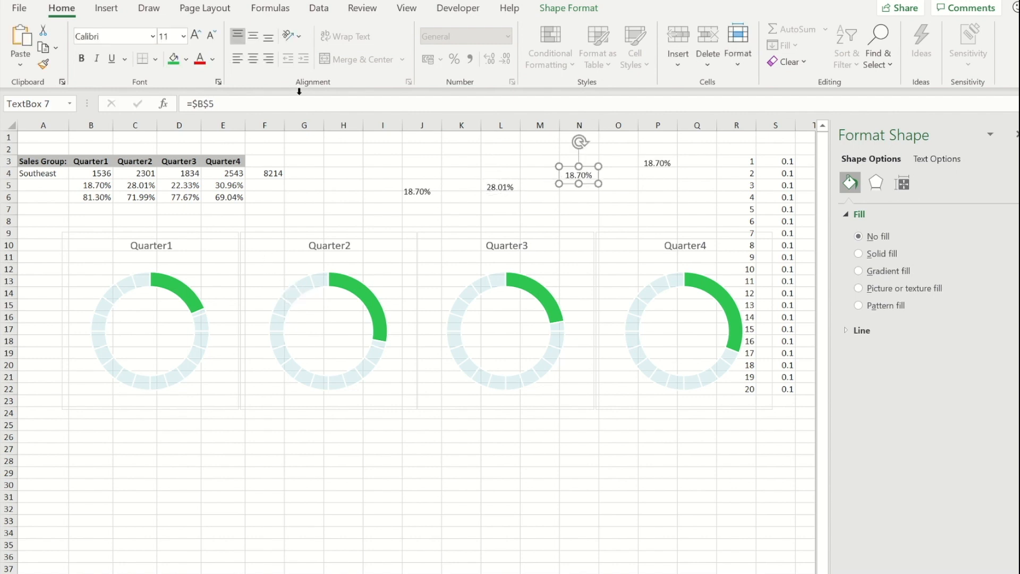
{"action": "left_click", "coordinate": [203, 104]}
{"action": "type", "text": "D"}
{"action": "key", "text": "Return"}
Step: Relink the third copied text box to cell E5
{"action": "left_click", "coordinate": [657, 163]}
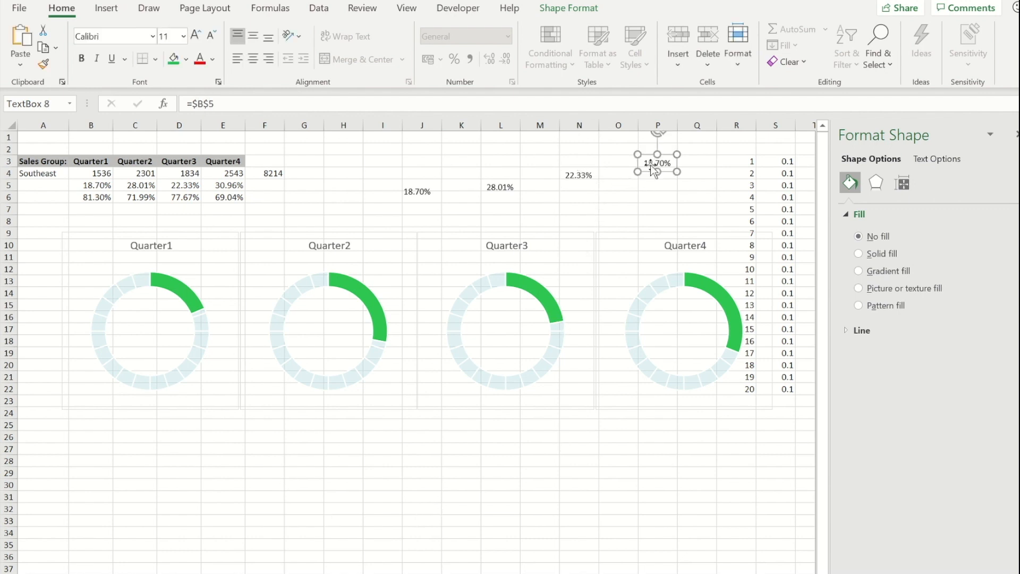
{"action": "left_click", "coordinate": [202, 104]}
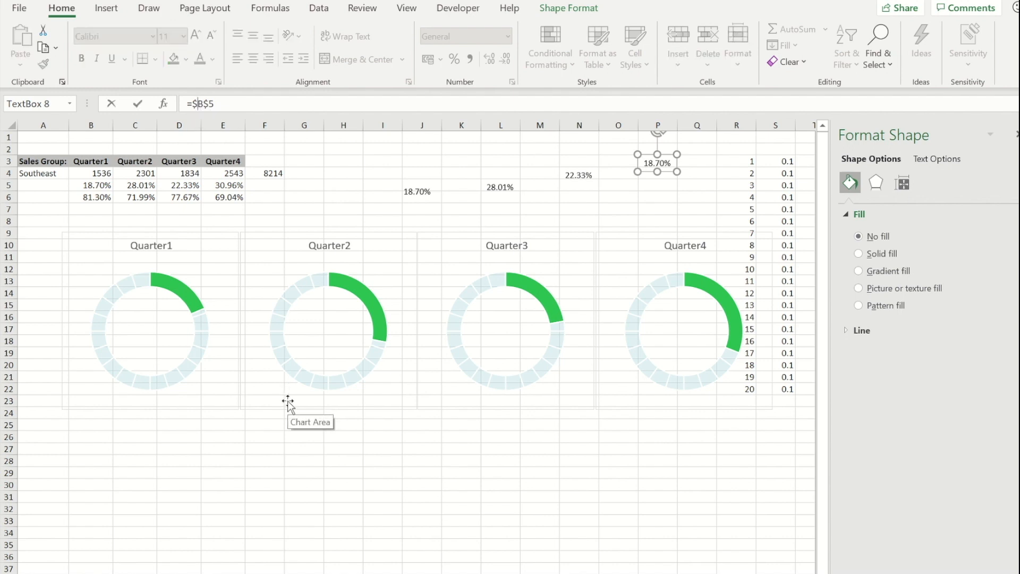
{"action": "type", "text": "e"}
{"action": "key", "text": "Return"}
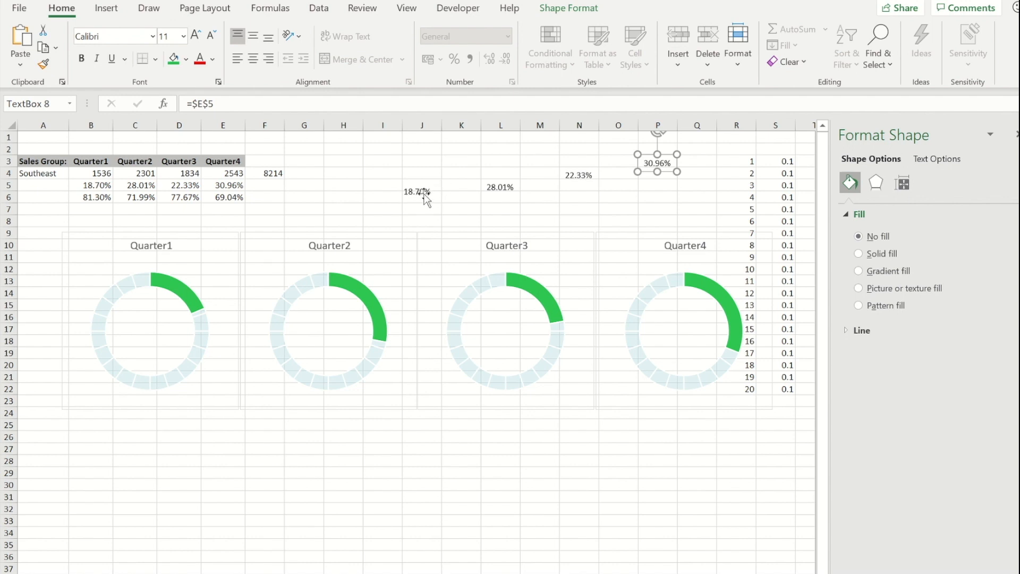
Step: Move each percentage text box into the middle of its matching quarter's doughnut, from Quarter1 to Quarter4
{"action": "left_click_drag", "start_coordinate": [420, 191], "coordinate": [154, 334]}
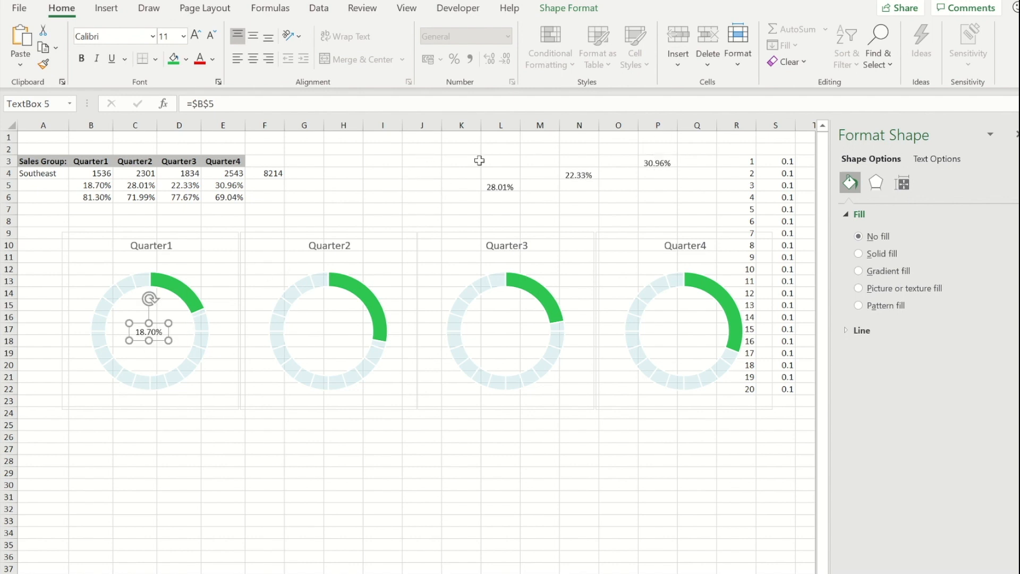
{"action": "left_click_drag", "start_coordinate": [505, 188], "coordinate": [330, 330]}
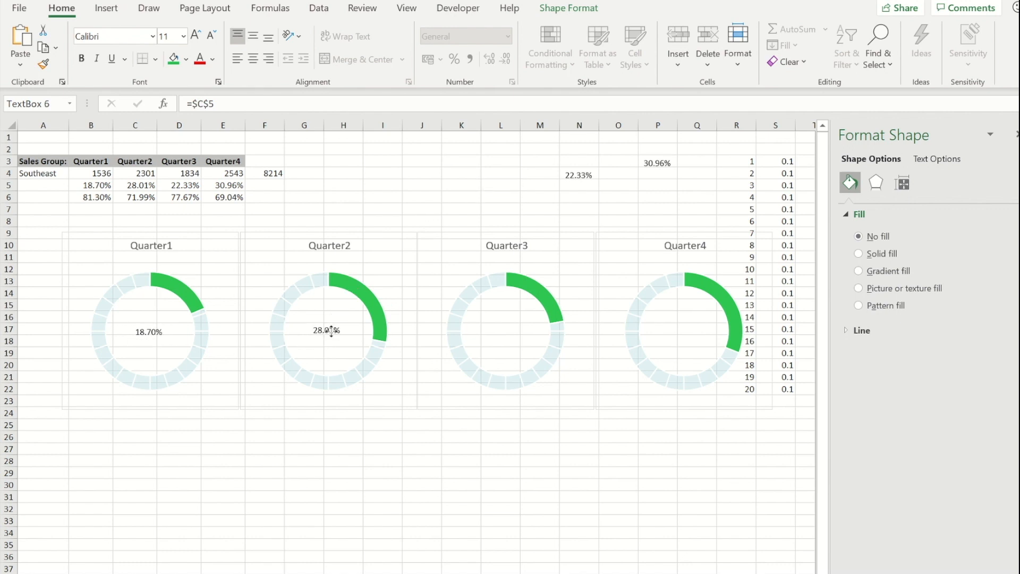
{"action": "left_click", "coordinate": [578, 174]}
{"action": "left_click_drag", "start_coordinate": [578, 175], "coordinate": [502, 328]}
{"action": "left_click", "coordinate": [657, 162]}
{"action": "left_click_drag", "start_coordinate": [657, 163], "coordinate": [681, 326]}
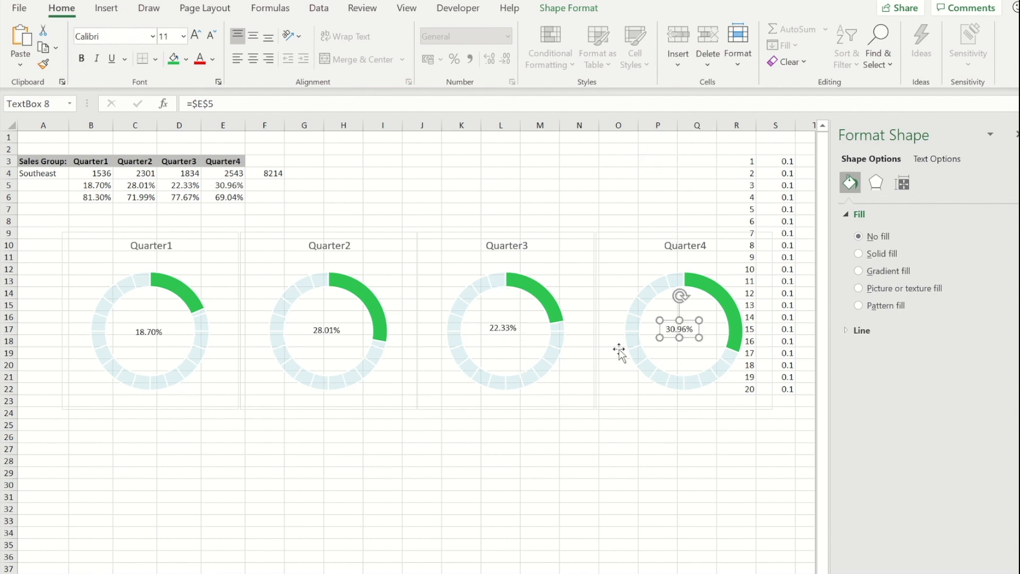
Step: Format all four percentage text boxes together with font size 18 and red text
{"action": "left_click", "coordinate": [502, 330], "text": "ctrl"}
{"action": "left_click", "coordinate": [317, 332], "text": "ctrl"}
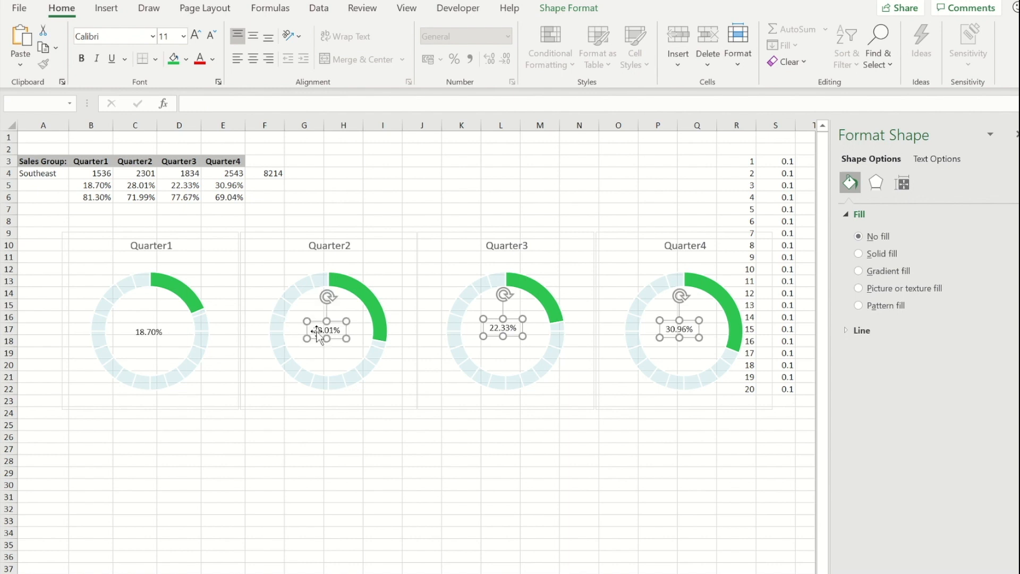
{"action": "left_click", "coordinate": [164, 335], "text": "ctrl"}
{"action": "left_click", "coordinate": [195, 35]}
{"action": "left_click", "coordinate": [195, 36]}
{"action": "left_click", "coordinate": [196, 36]}
{"action": "left_click", "coordinate": [196, 36]}
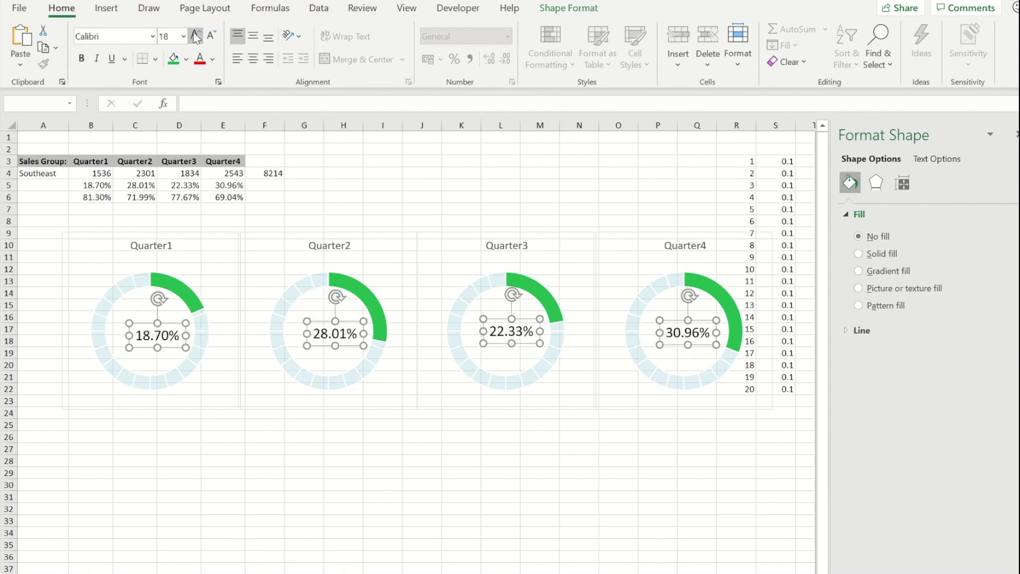
{"action": "left_click", "coordinate": [199, 58]}
{"action": "left_click", "coordinate": [231, 502]}
Step: Nudge the Quarter1 percentage label left and slightly up to centre it in its doughnut
{"action": "left_click", "coordinate": [159, 334]}
{"action": "key", "text": "Left"}
{"action": "key", "text": "Left"}
{"action": "key", "text": "Left"}
{"action": "key", "text": "Left"}
{"action": "key", "text": "Left"}
{"action": "key", "text": "Left"}
{"action": "key", "text": "Left"}
{"action": "key", "text": "Left"}
{"action": "key", "text": "Left"}
{"action": "key", "text": "Left"}
{"action": "key", "text": "Left"}
{"action": "key", "text": "Up"}
{"action": "key", "text": "Up"}
{"action": "key", "text": "Up"}
{"action": "key", "text": "Up"}
{"action": "key", "text": "Up"}
{"action": "key", "text": "Up"}
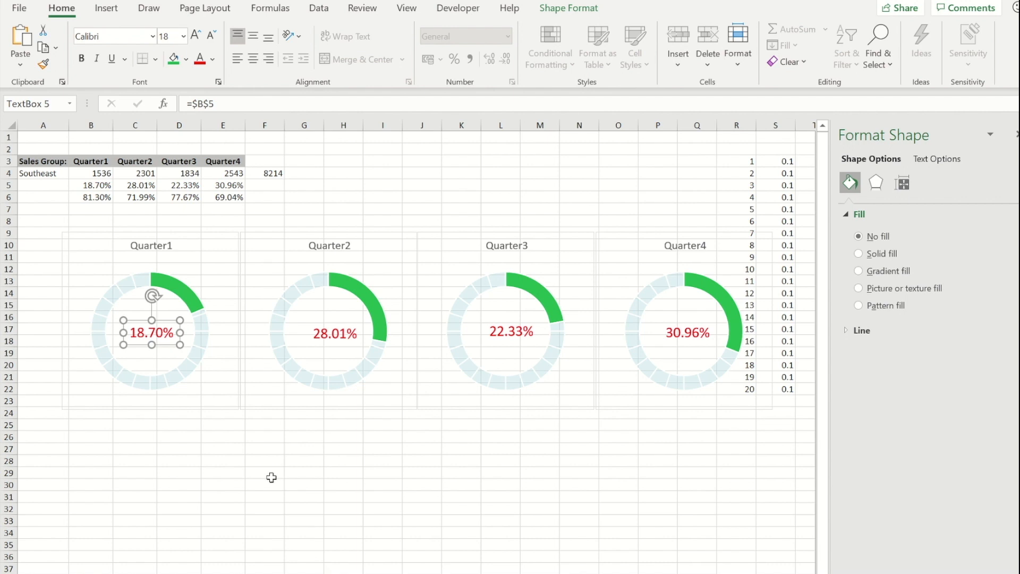
Step: Nudge the Quarter2 percentage label left and slightly up to centre it in its doughnut
{"action": "left_click", "coordinate": [346, 334]}
{"action": "key", "text": "Left"}
{"action": "key", "text": "Left"}
{"action": "key", "text": "Left"}
{"action": "key", "text": "Left"}
{"action": "key", "text": "Left"}
{"action": "key", "text": "Left"}
{"action": "key", "text": "Up"}
{"action": "key", "text": "Up"}
{"action": "key", "text": "Up"}
{"action": "key", "text": "Up"}
{"action": "key", "text": "Up"}
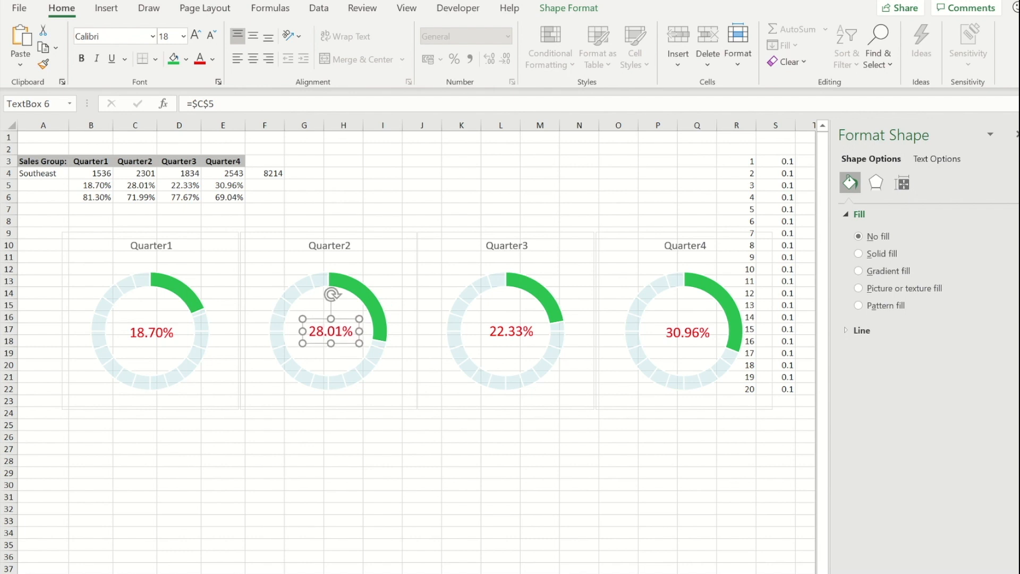
Step: Nudge the Quarter3 percentage label left and slightly up to centre it in its doughnut
{"action": "left_click", "coordinate": [505, 332]}
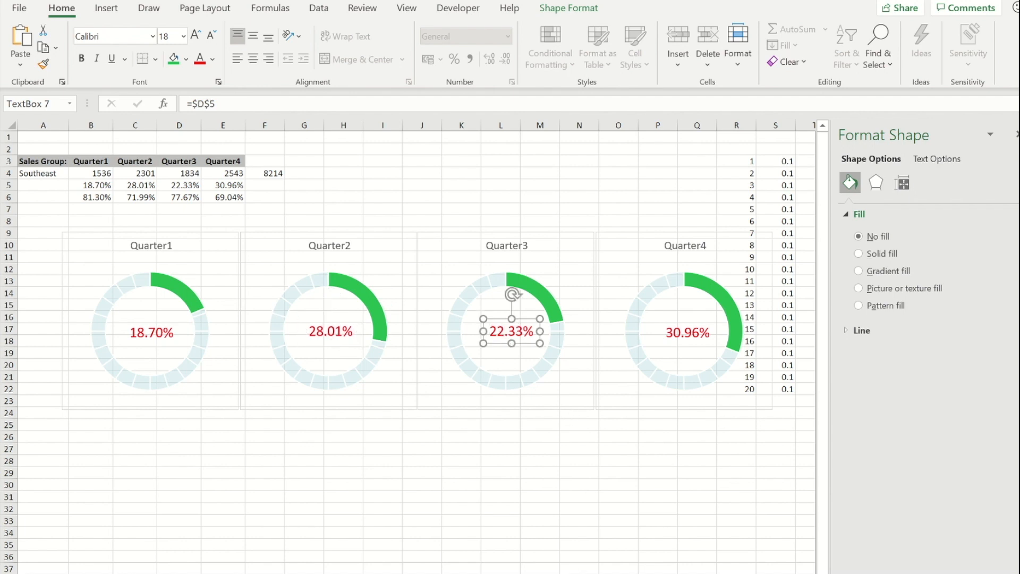
{"action": "key", "text": "Left"}
{"action": "key", "text": "Left"}
{"action": "key", "text": "Left"}
{"action": "key", "text": "Left"}
{"action": "key", "text": "Left"}
{"action": "key", "text": "Left"}
{"action": "key", "text": "Left"}
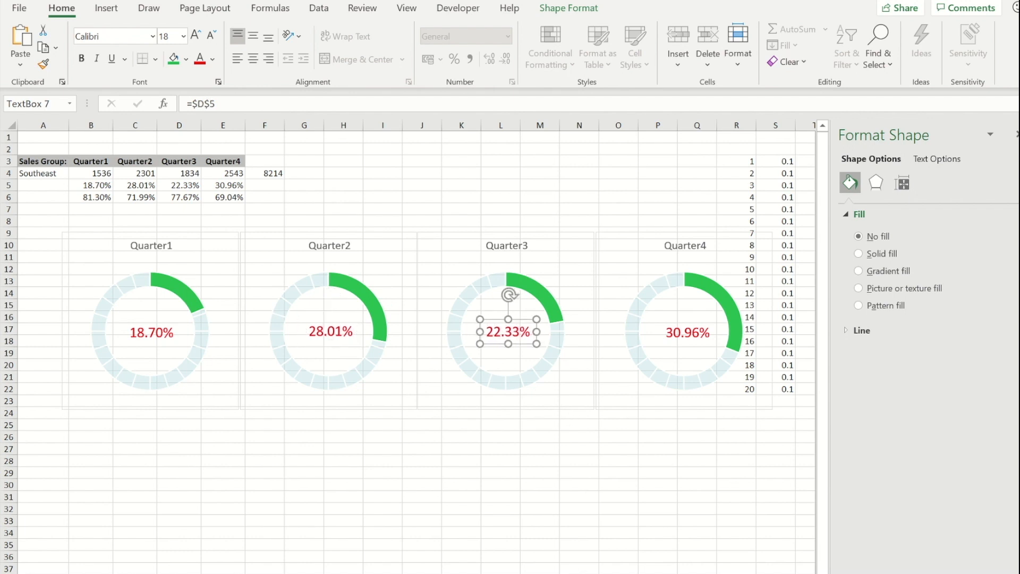
{"action": "key", "text": "Up"}
{"action": "key", "text": "Up"}
{"action": "key", "text": "Up"}
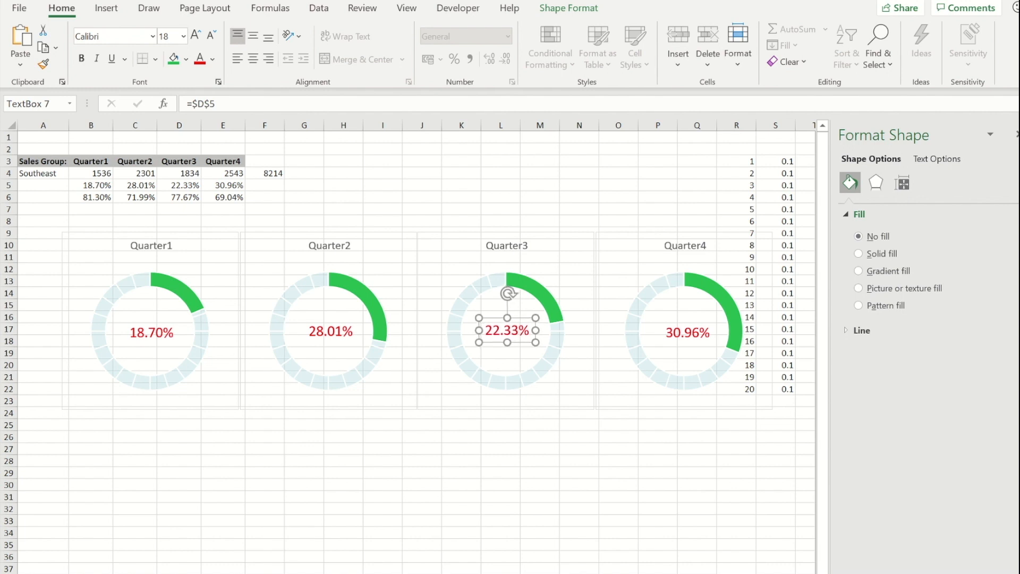
Step: Nudge the Quarter4 percentage label left and slightly up to centre it in its doughnut, and deselect it
{"action": "left_click", "coordinate": [694, 332]}
{"action": "key", "text": "Left"}
{"action": "key", "text": "Left"}
{"action": "key", "text": "Left"}
{"action": "key", "text": "Left"}
{"action": "key", "text": "Left"}
{"action": "key", "text": "Up"}
{"action": "key", "text": "Up"}
{"action": "key", "text": "Up"}
{"action": "key", "text": "Up"}
{"action": "key", "text": "Up"}
{"action": "key", "text": "Up"}
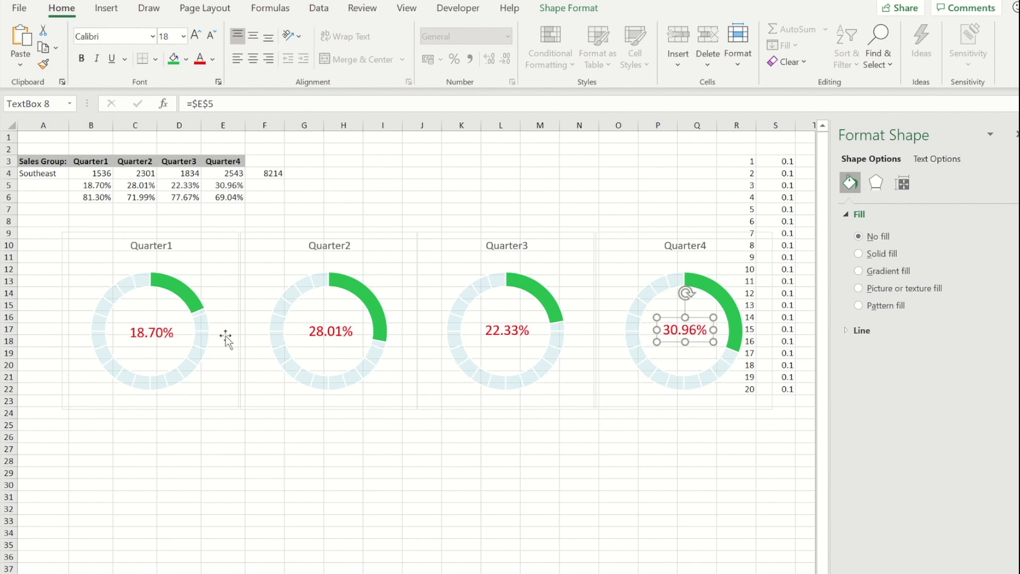
{"action": "left_click", "coordinate": [487, 542]}
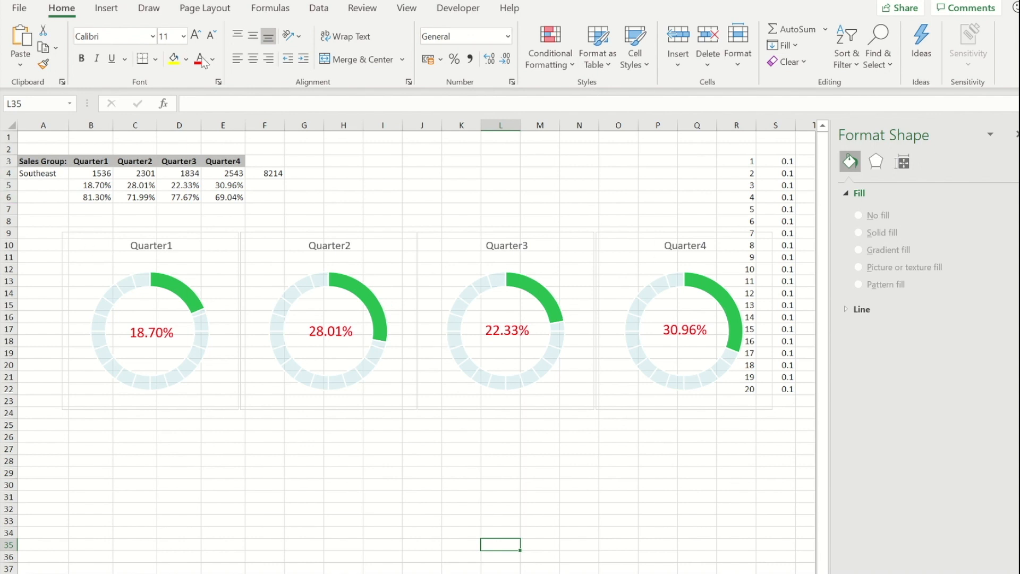
Step: Draw a rounded rectangle about 32.6 cm wide and 10.9 cm high that covers all four doughnut charts
{"action": "left_click", "coordinate": [105, 9]}
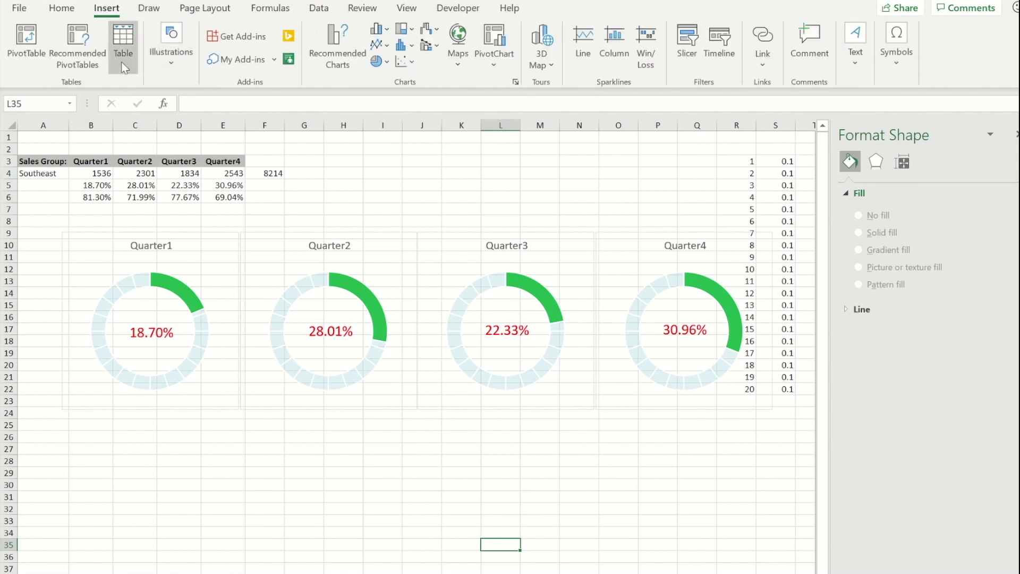
{"action": "left_click", "coordinate": [175, 68]}
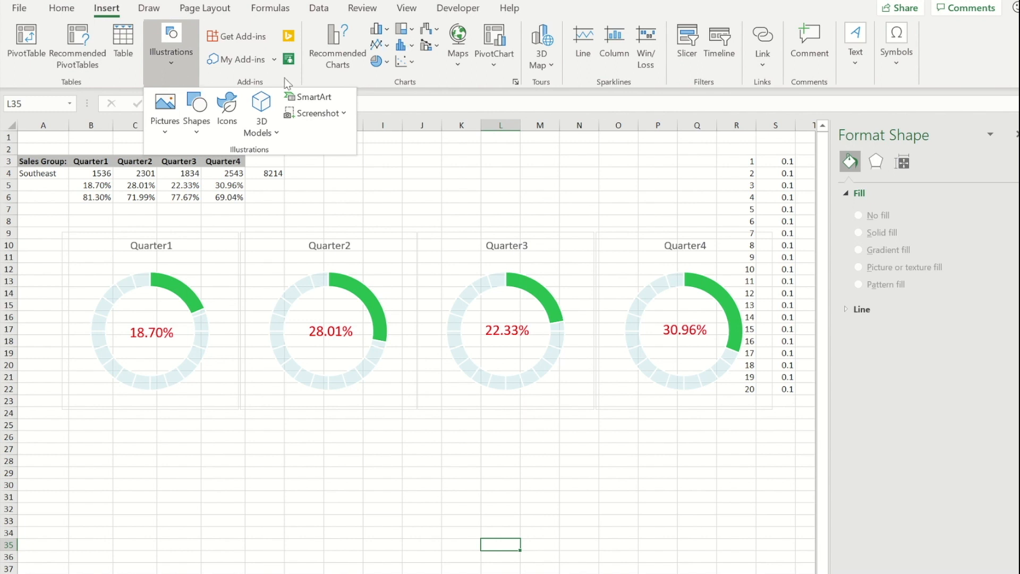
{"action": "left_click", "coordinate": [197, 114]}
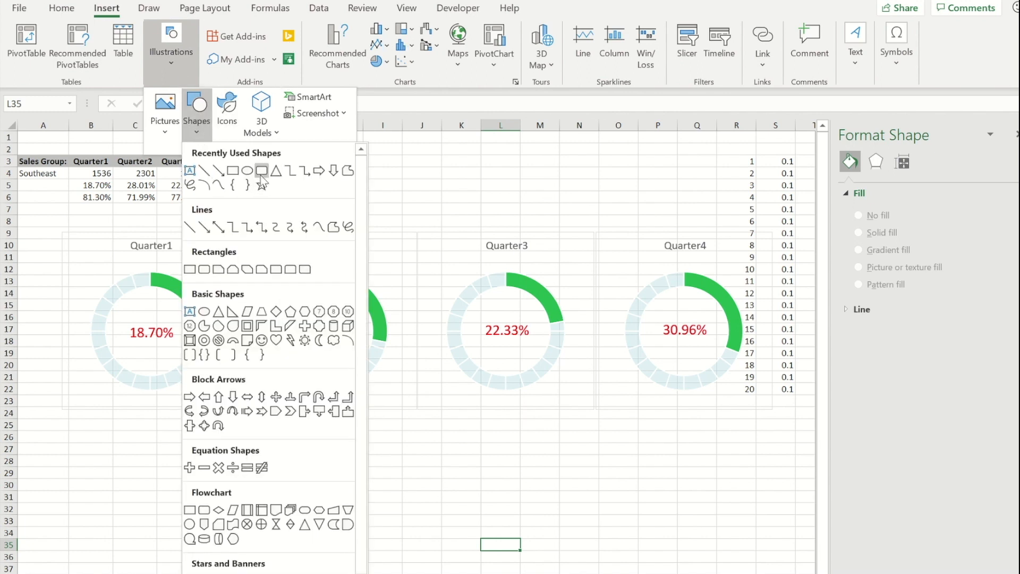
{"action": "left_click", "coordinate": [263, 174]}
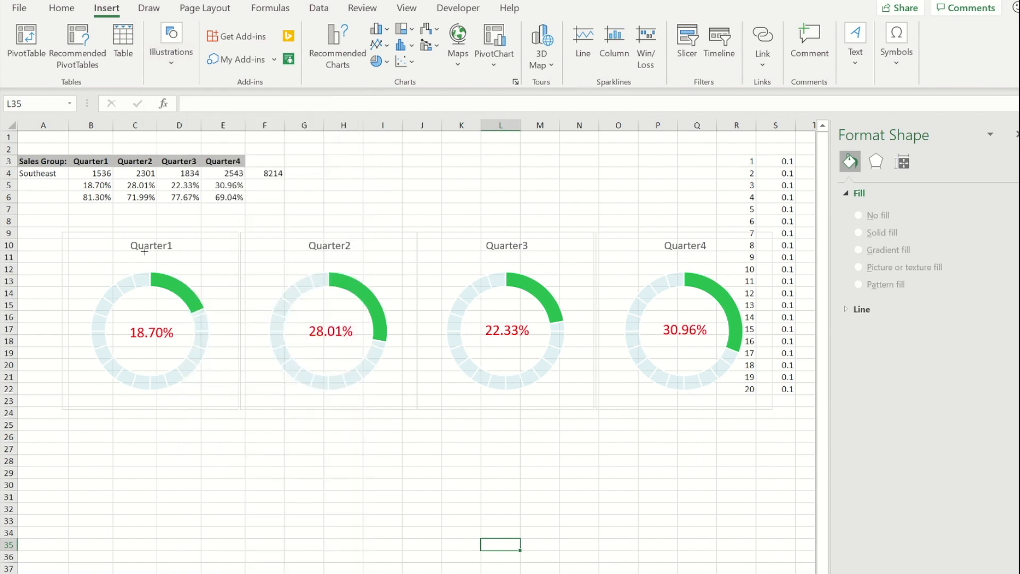
{"action": "left_click_drag", "start_coordinate": [36, 194], "coordinate": [787, 446]}
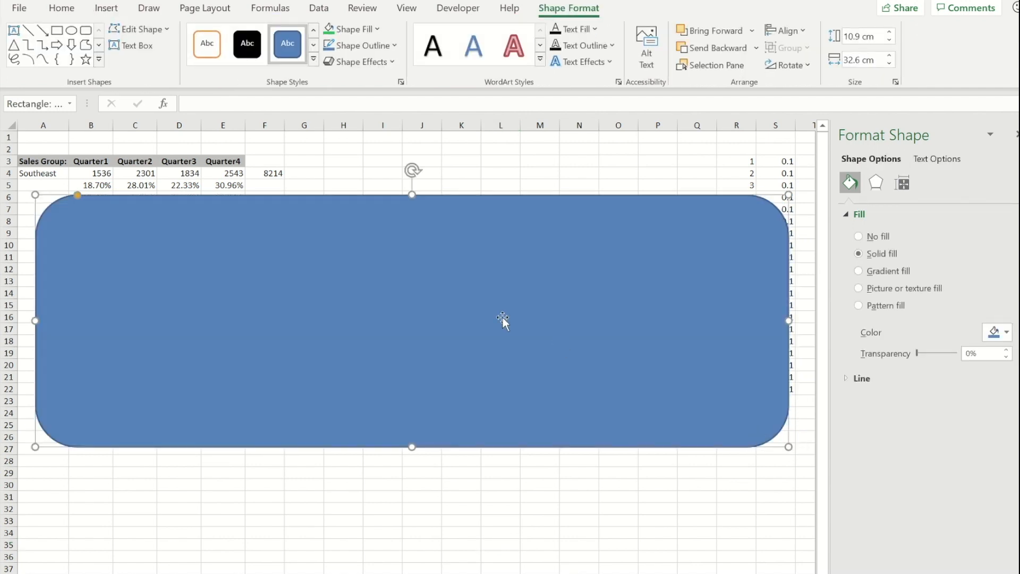
Step: Send the rounded rectangle behind the charts and give it the dark aqua gradient shape style from the last row of theme styles
{"action": "right_click", "coordinate": [409, 286]}
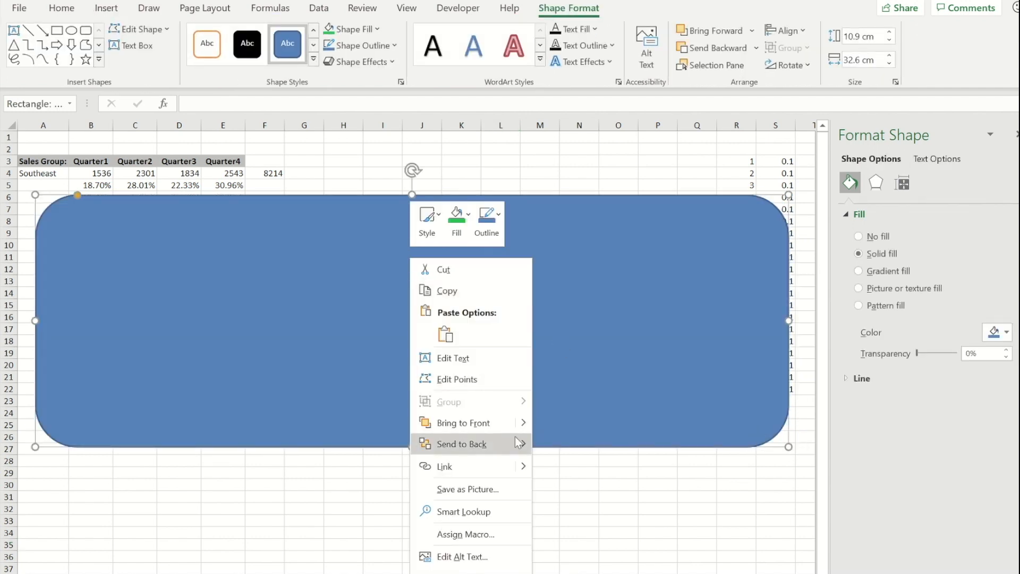
{"action": "left_click", "coordinate": [492, 444]}
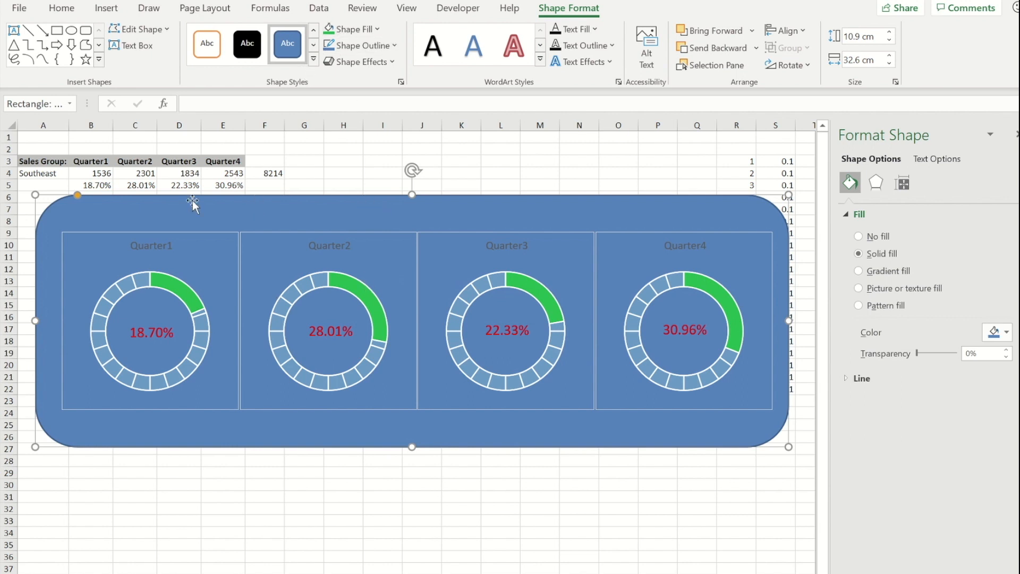
{"action": "left_click", "coordinate": [314, 59]}
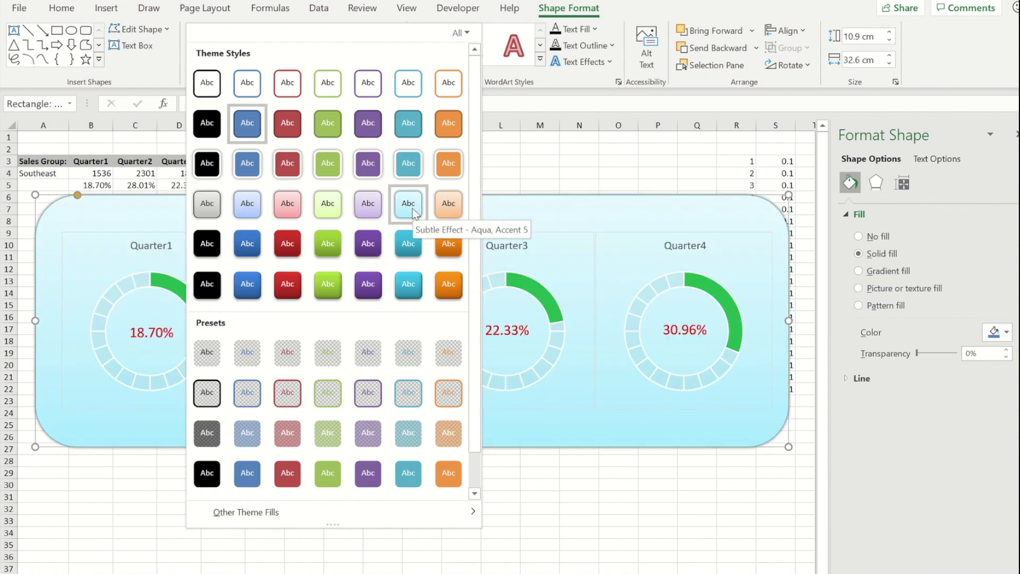
{"action": "left_click", "coordinate": [408, 285]}
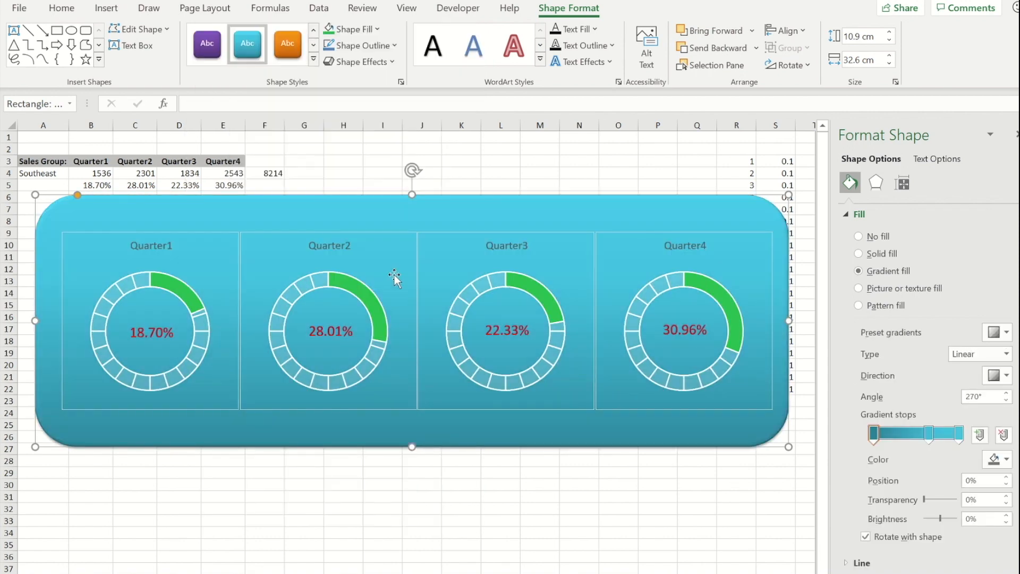
{"action": "left_click", "coordinate": [144, 244]}
{"action": "left_click", "coordinate": [388, 245], "text": "ctrl"}
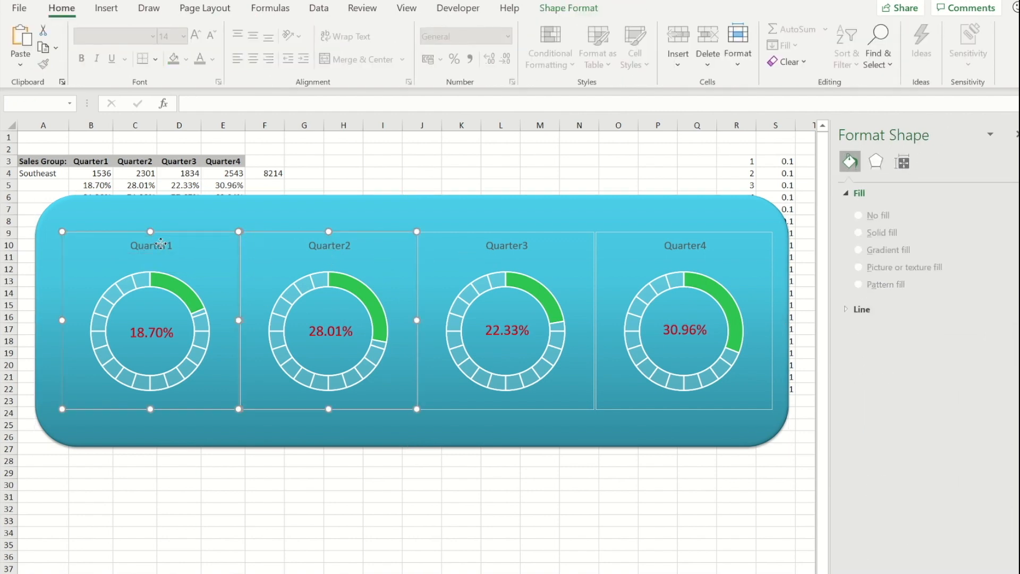
{"action": "left_click", "coordinate": [273, 198]}
{"action": "left_click", "coordinate": [159, 244]}
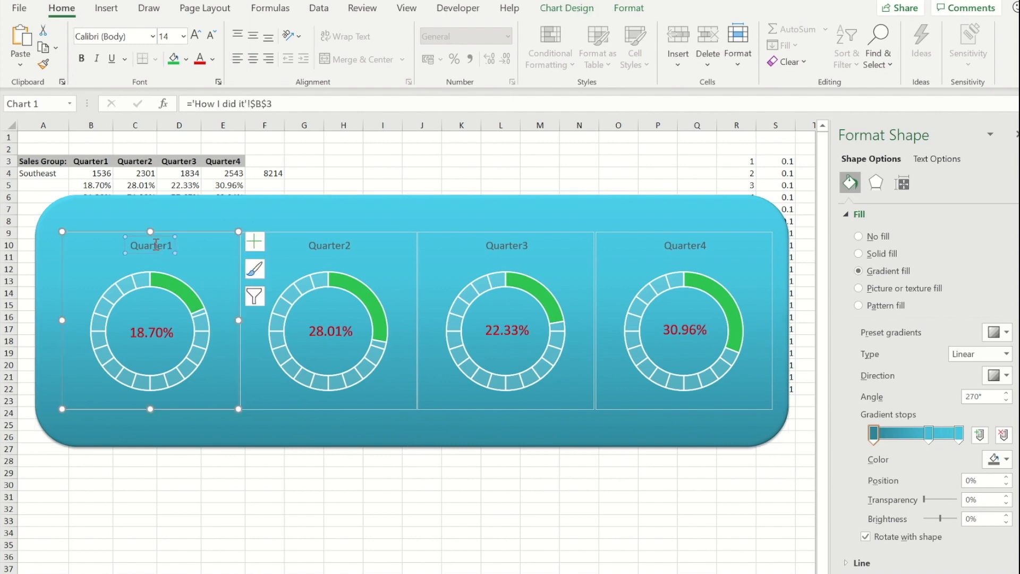
{"action": "left_click", "coordinate": [329, 250], "text": "ctrl"}
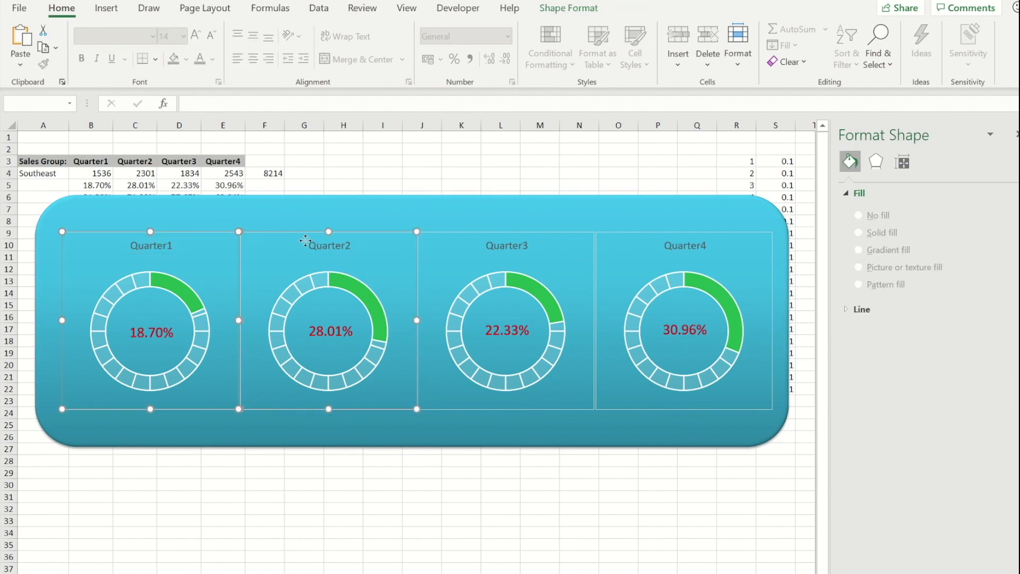
{"action": "left_click", "coordinate": [274, 202]}
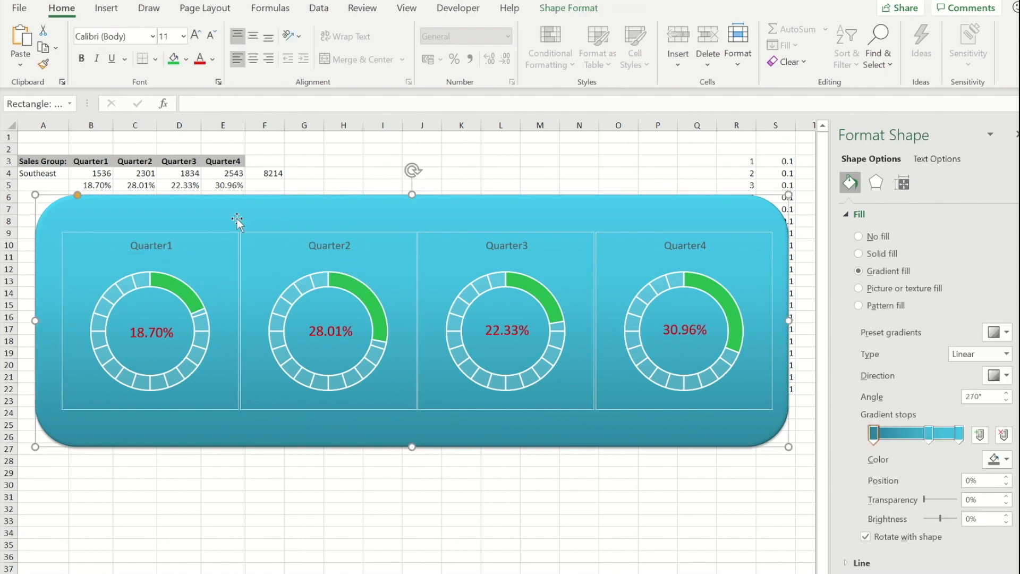
Step: Colour the Quarter1, Quarter2, Quarter3 and Quarter4 chart titles red
{"action": "left_click", "coordinate": [154, 246]}
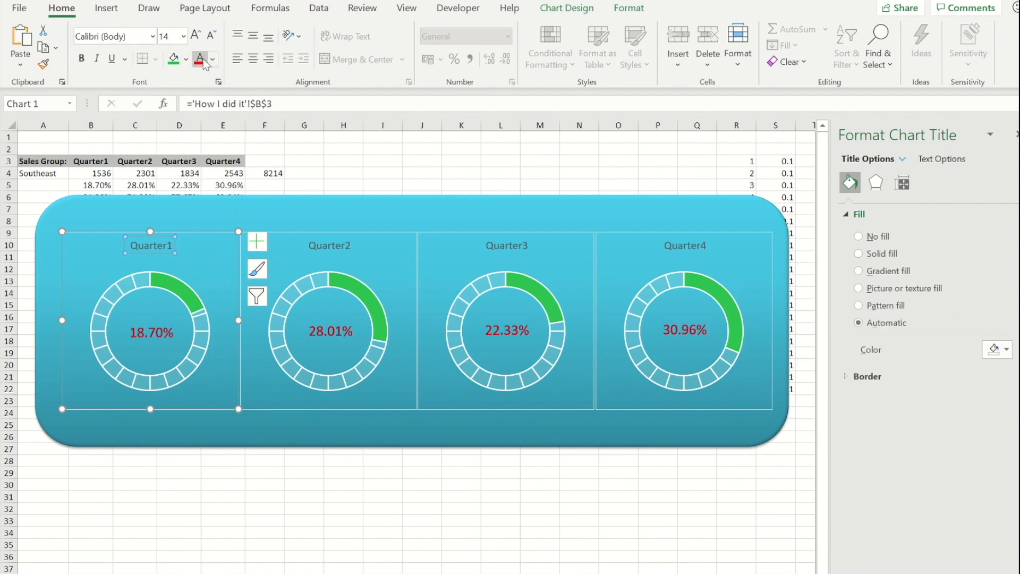
{"action": "left_click", "coordinate": [205, 62]}
{"action": "left_click", "coordinate": [319, 247]}
{"action": "left_click", "coordinate": [319, 247]}
{"action": "left_click", "coordinate": [201, 60]}
{"action": "left_click", "coordinate": [499, 246]}
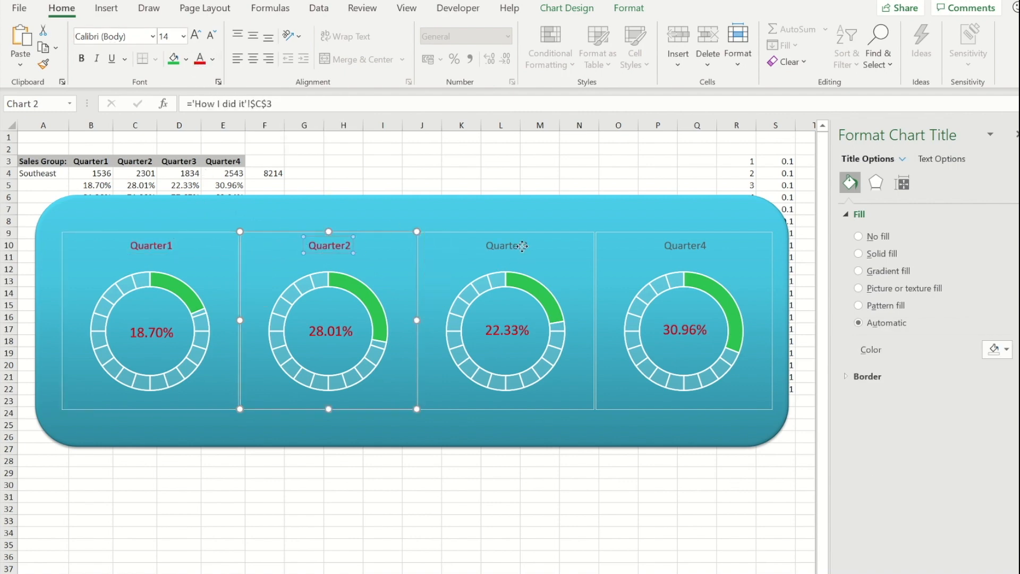
{"action": "left_click", "coordinate": [499, 246]}
{"action": "left_click", "coordinate": [200, 60]}
{"action": "left_click", "coordinate": [696, 241]}
{"action": "left_click", "coordinate": [690, 245]}
{"action": "left_click", "coordinate": [200, 59]}
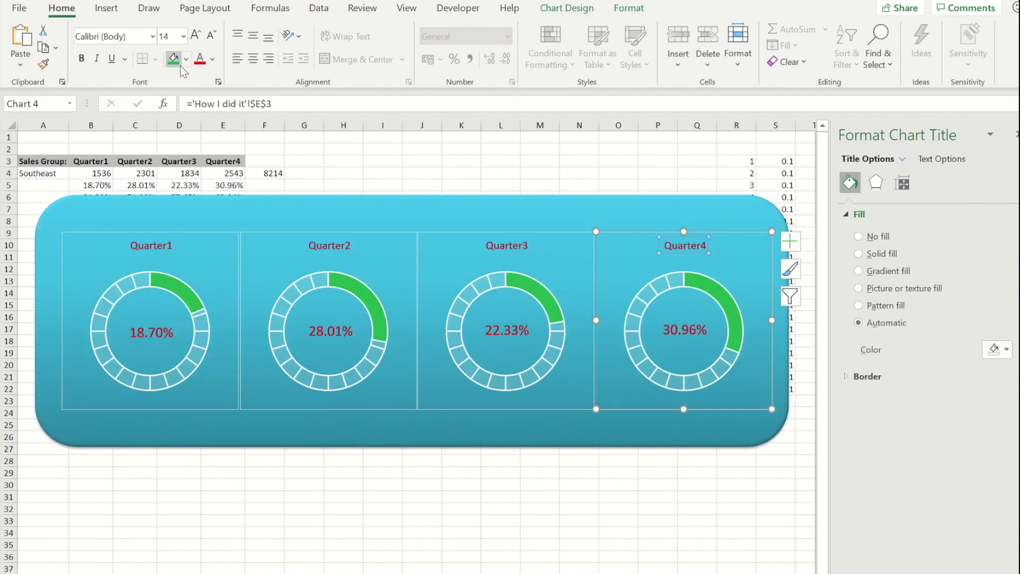
Step: Start a CONCAT formula in cell I2 and open its function arguments, keeping the sales table uncovered
{"action": "left_click", "coordinate": [106, 8]}
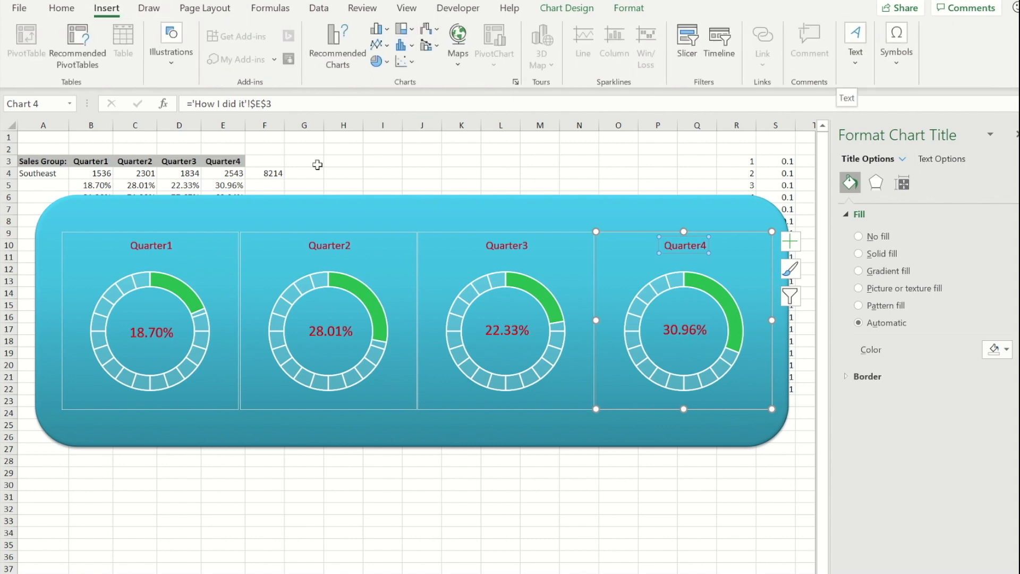
{"action": "left_click", "coordinate": [392, 150]}
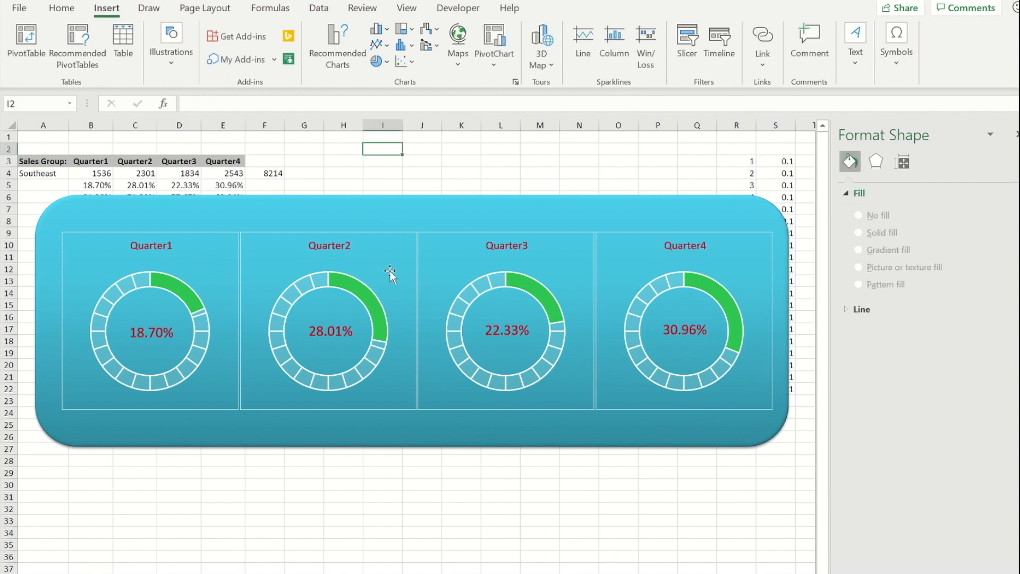
{"action": "type", "text": "=cont"}
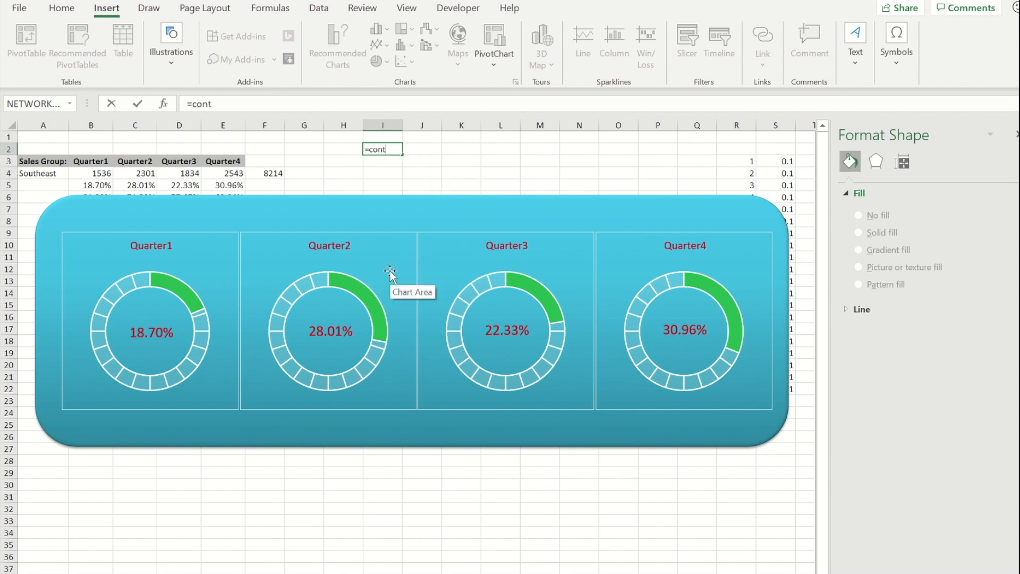
{"action": "key", "text": "BackSpace"}
{"action": "type", "text": "c"}
{"action": "key", "text": "Tab"}
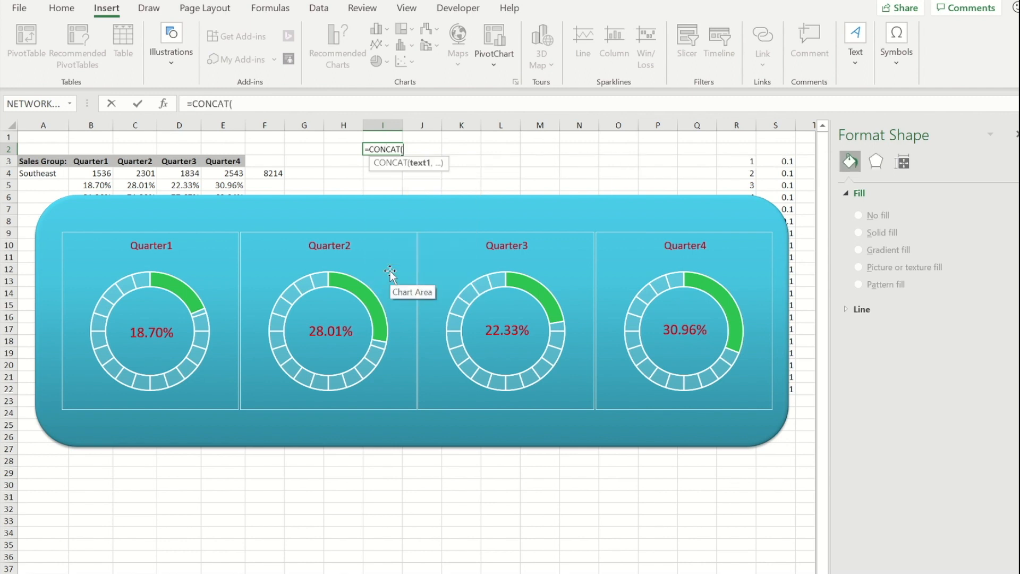
{"action": "left_click", "coordinate": [170, 105]}
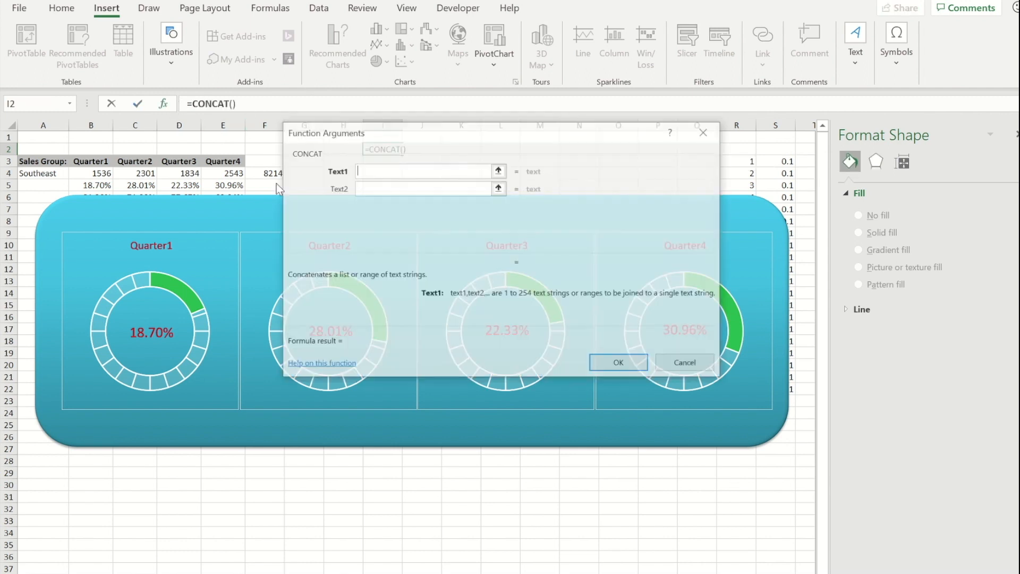
{"action": "left_click_drag", "start_coordinate": [421, 144], "coordinate": [418, 303]}
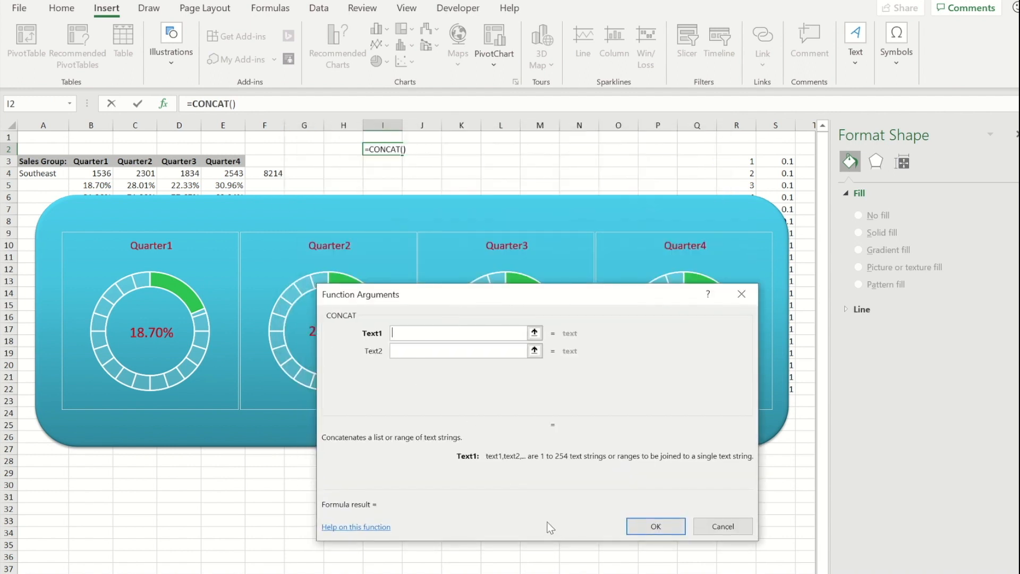
Step: Join the text "Sales in the ", cell A4 and the text " Region" as the CONCAT arguments and confirm the formula
{"action": "type", "text": "Sales in the"}
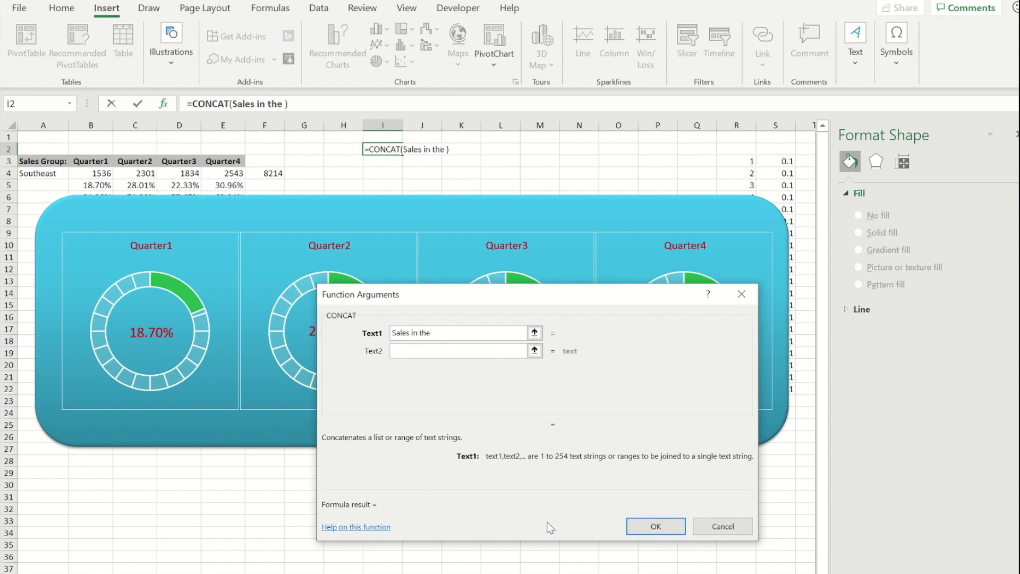
{"action": "left_click", "coordinate": [393, 351]}
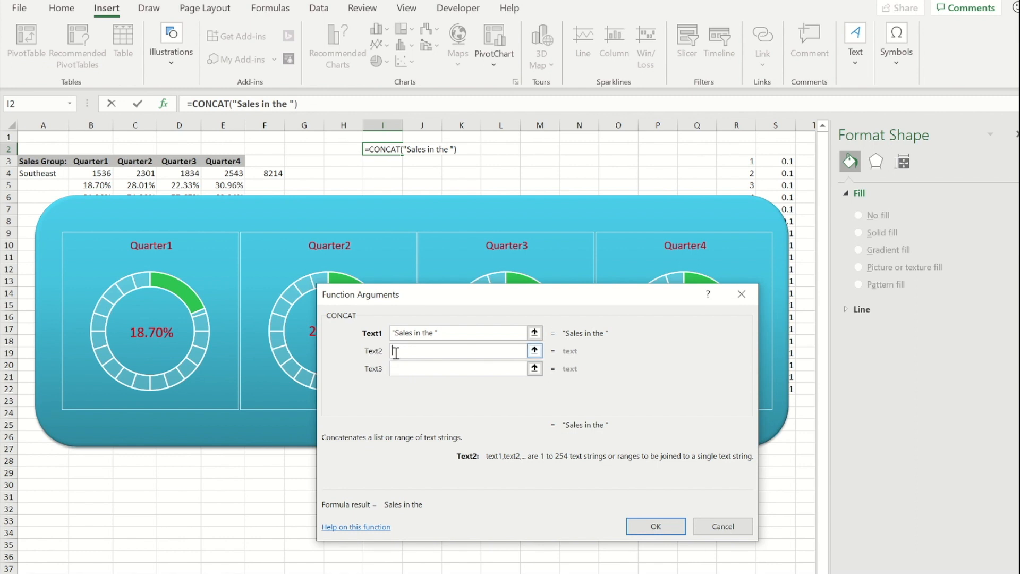
{"action": "left_click", "coordinate": [39, 175]}
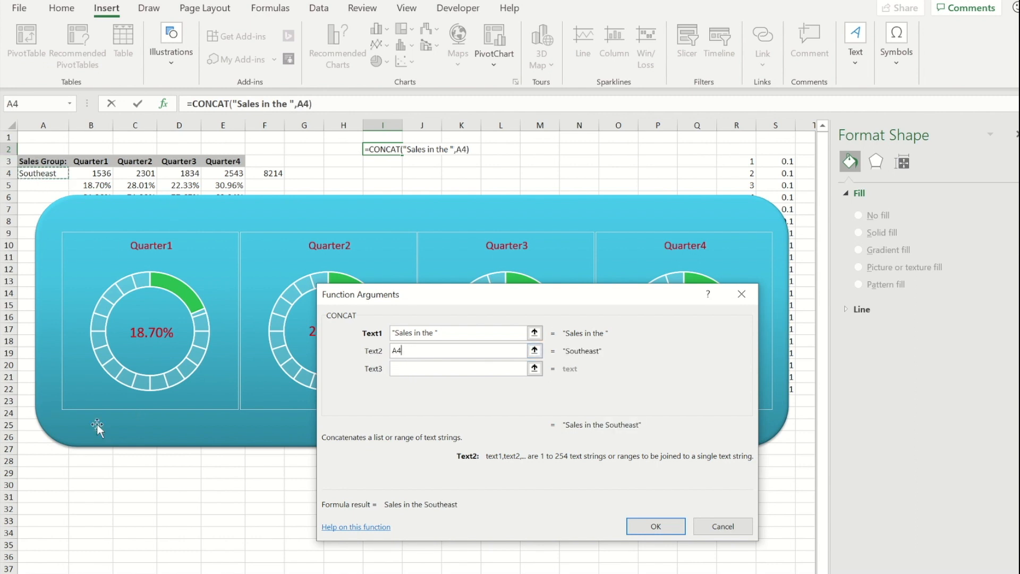
{"action": "left_click", "coordinate": [428, 369]}
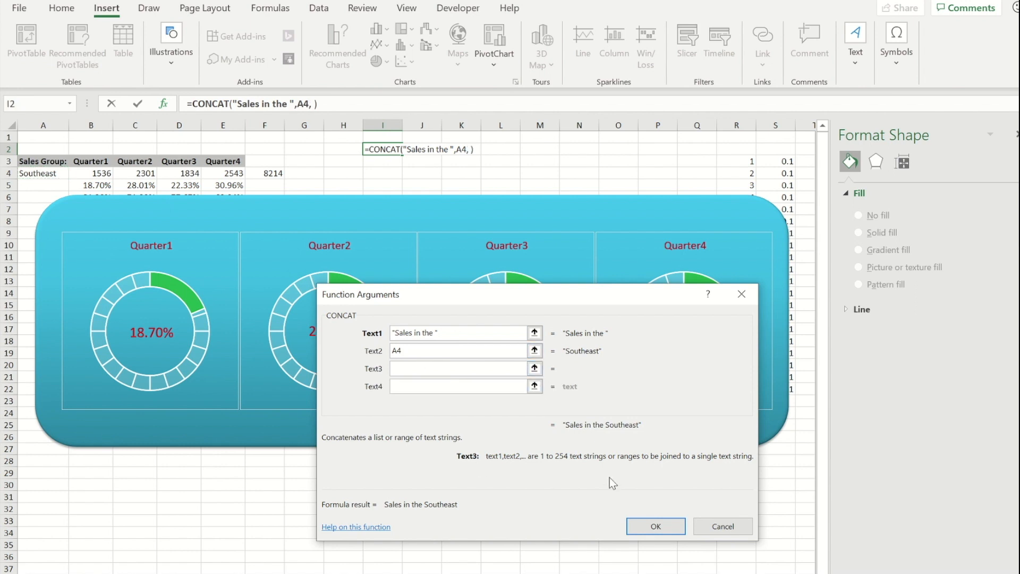
{"action": "type", "text": "Region"}
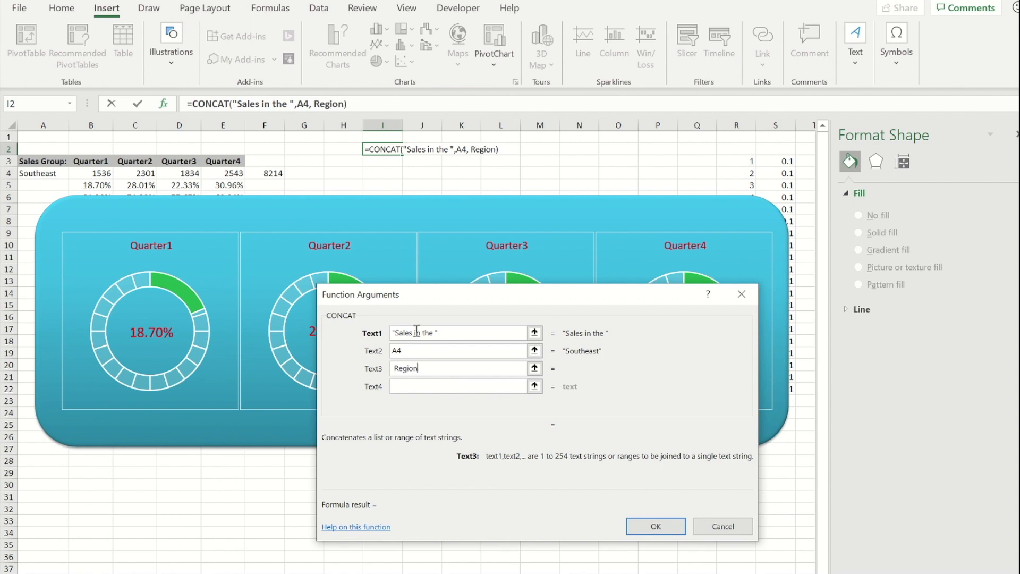
{"action": "left_click", "coordinate": [657, 527]}
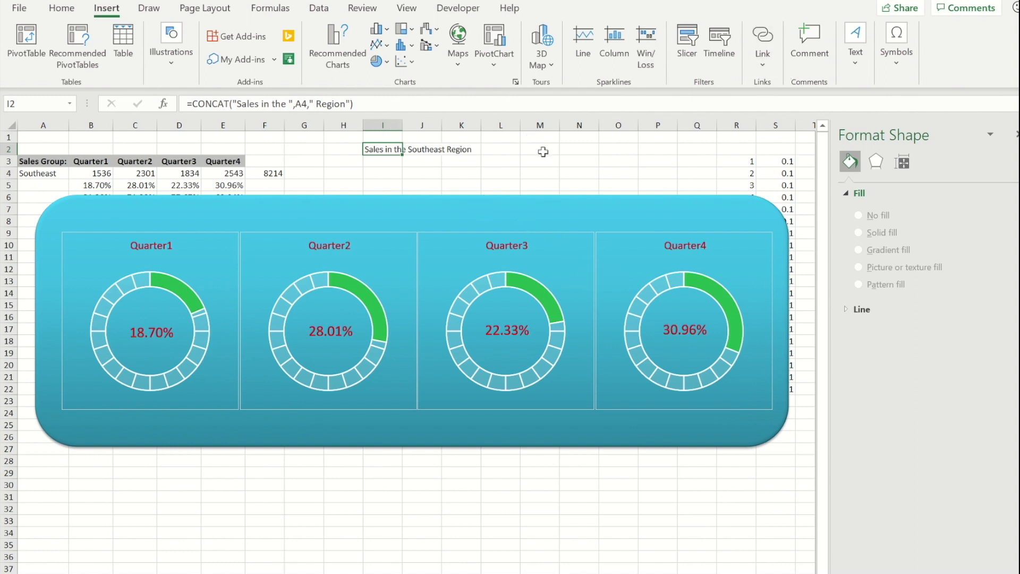
Step: Insert a text box above the rounded rectangle and link it to cell I2
{"action": "left_click", "coordinate": [541, 151]}
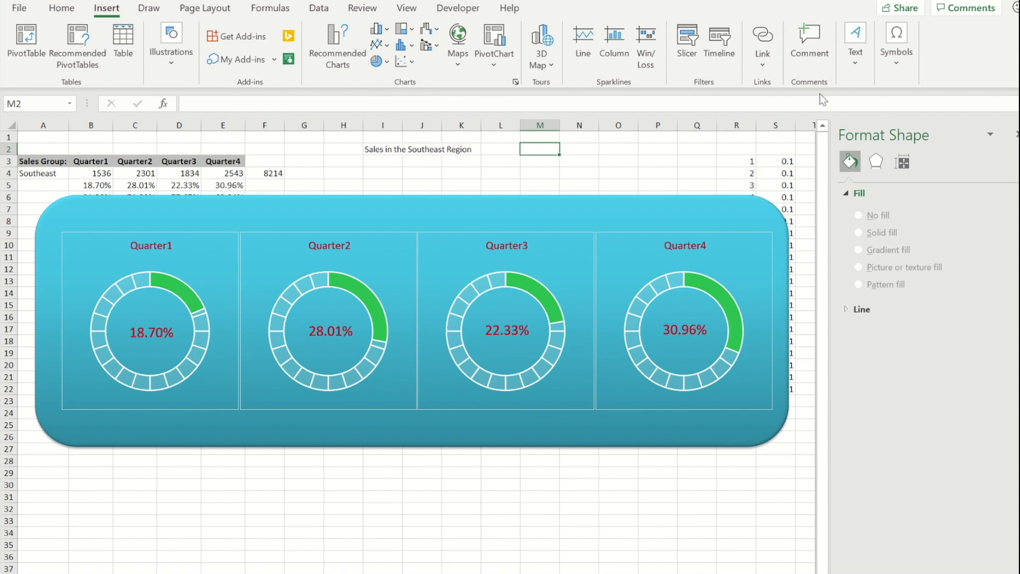
{"action": "left_click", "coordinate": [860, 61]}
{"action": "left_click", "coordinate": [855, 113]}
{"action": "left_click", "coordinate": [576, 148]}
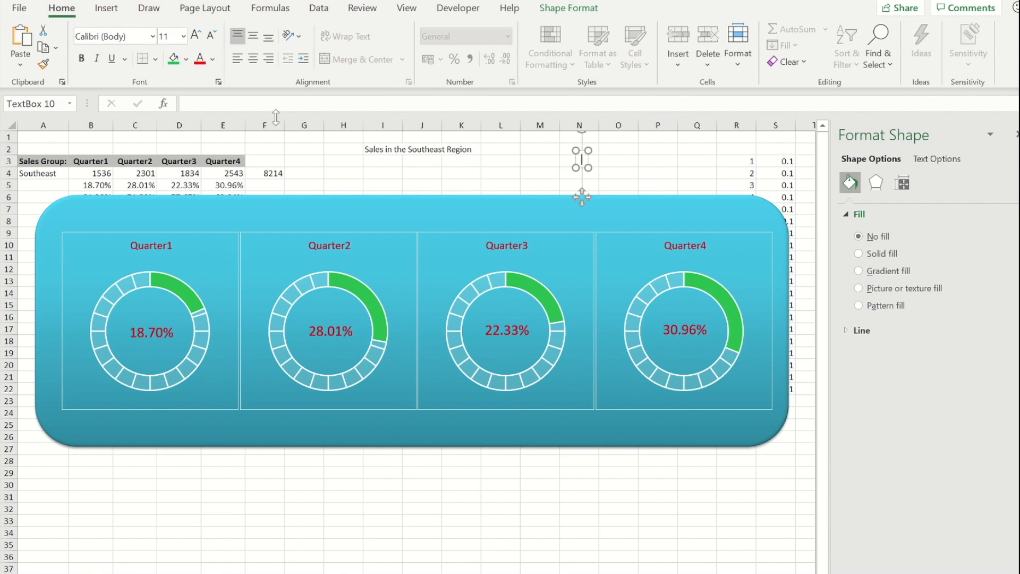
{"action": "left_click", "coordinate": [225, 108]}
{"action": "type", "text": "="}
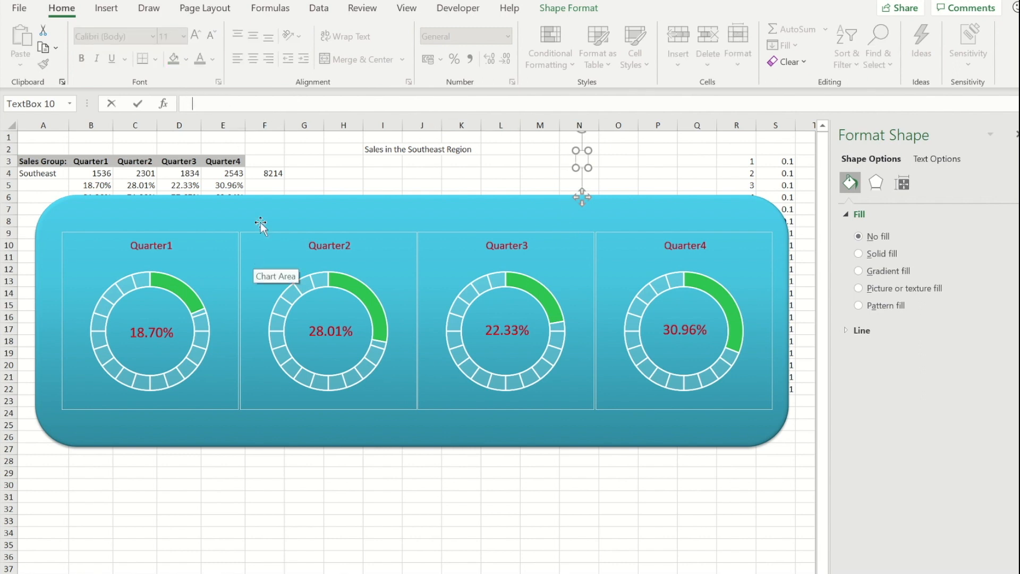
{"action": "left_click", "coordinate": [387, 149]}
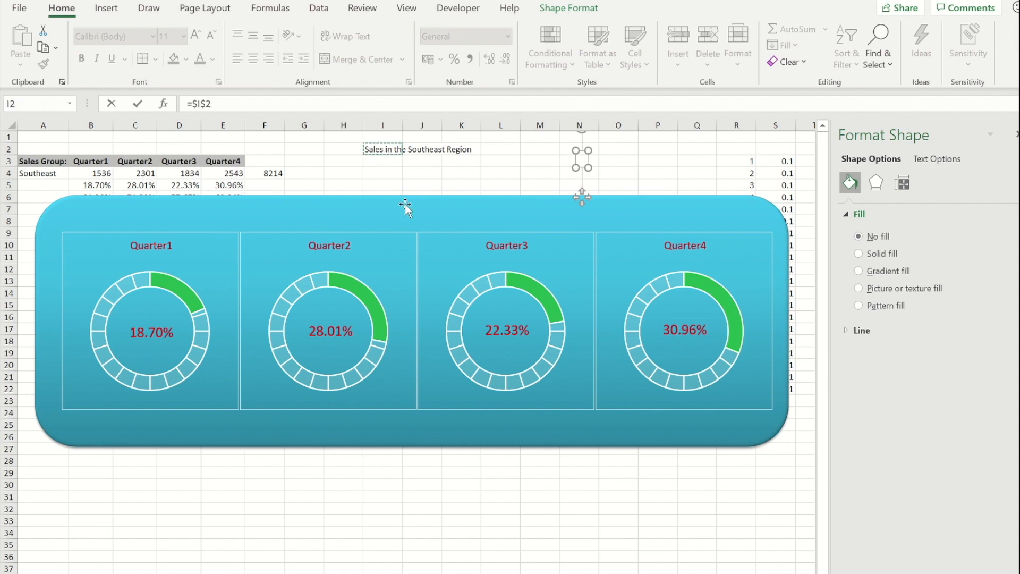
{"action": "key", "text": "Return"}
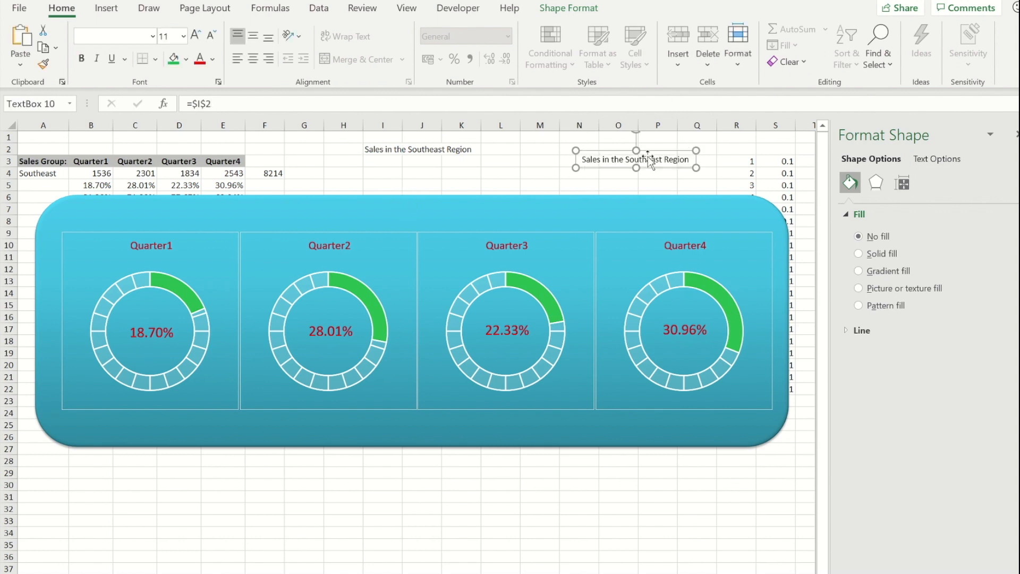
Step: Centre the linked title text box along the rounded rectangle's upper edge and format its text at size 20 in red
{"action": "left_click_drag", "start_coordinate": [659, 150], "coordinate": [424, 203]}
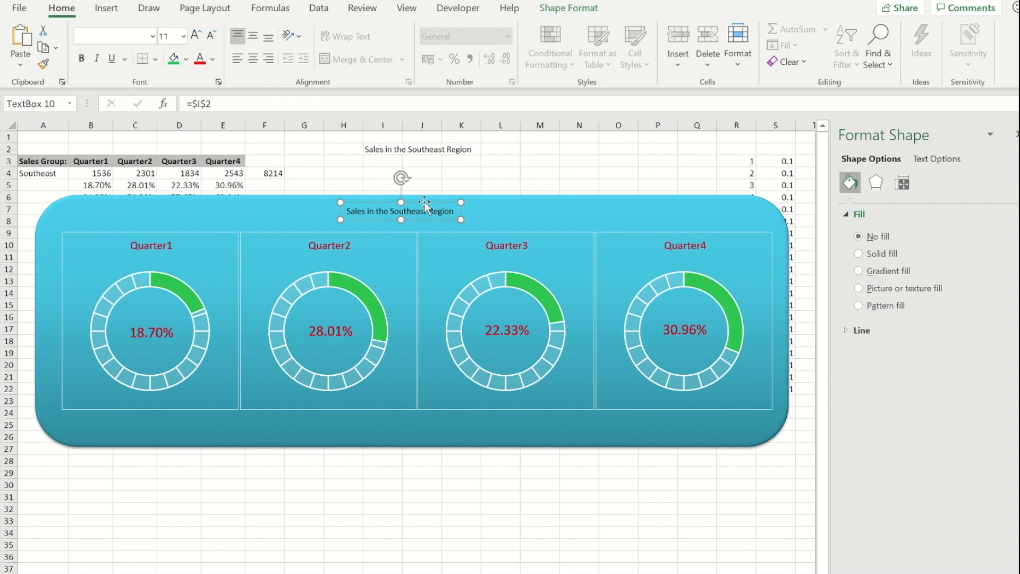
{"action": "left_click", "coordinate": [196, 36]}
{"action": "left_click", "coordinate": [195, 37]}
{"action": "left_click", "coordinate": [195, 36]}
{"action": "left_click", "coordinate": [195, 36]}
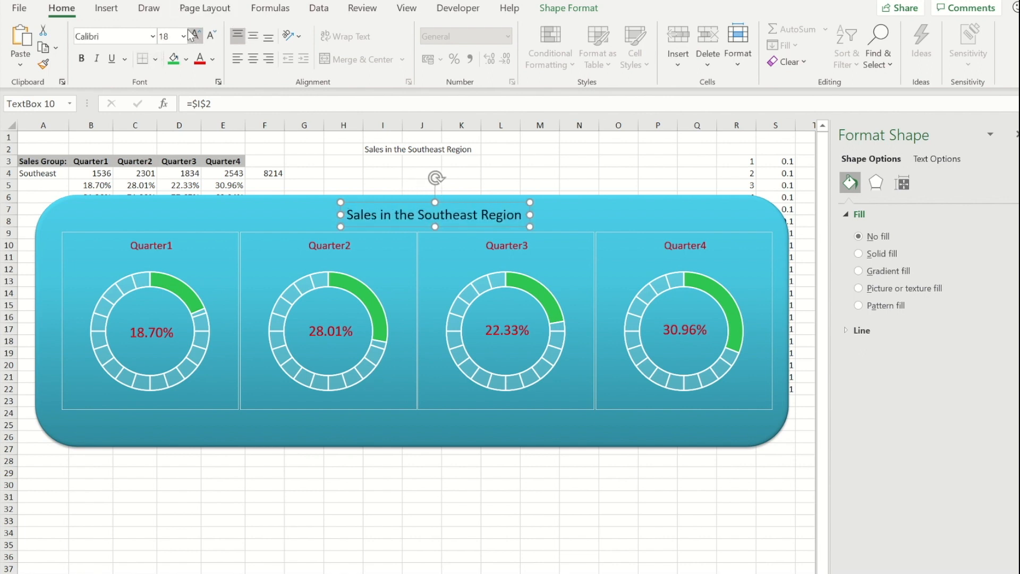
{"action": "left_click", "coordinate": [184, 36]}
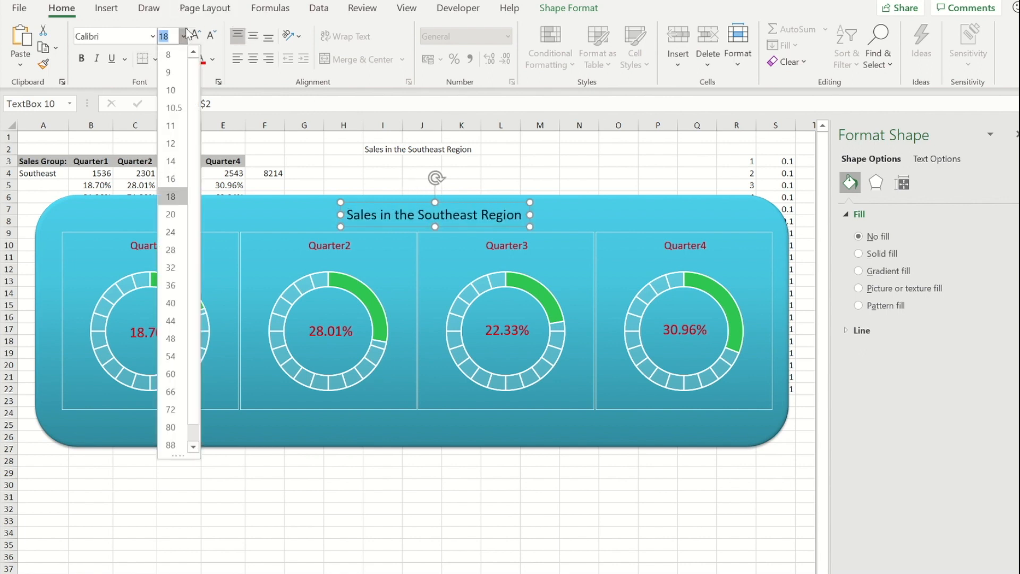
{"action": "left_click", "coordinate": [171, 214]}
{"action": "mouse_move", "coordinate": [355, 207]}
{"action": "left_mouse_down"}
{"action": "mouse_move", "coordinate": [382, 206]}
{"action": "mouse_move", "coordinate": [330, 204]}
{"action": "mouse_move", "coordinate": [339, 203]}
{"action": "left_mouse_up"}
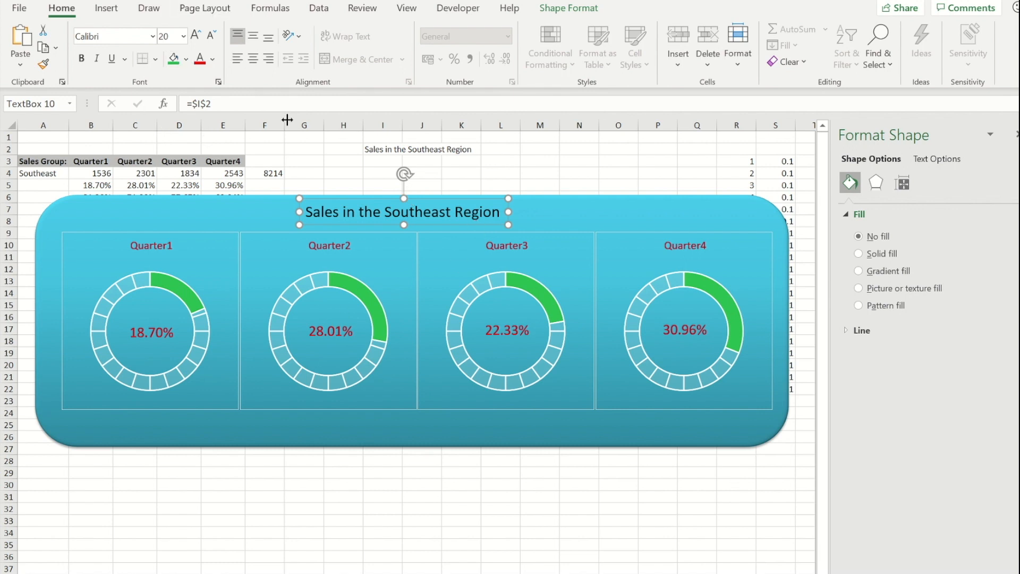
{"action": "left_click", "coordinate": [200, 60]}
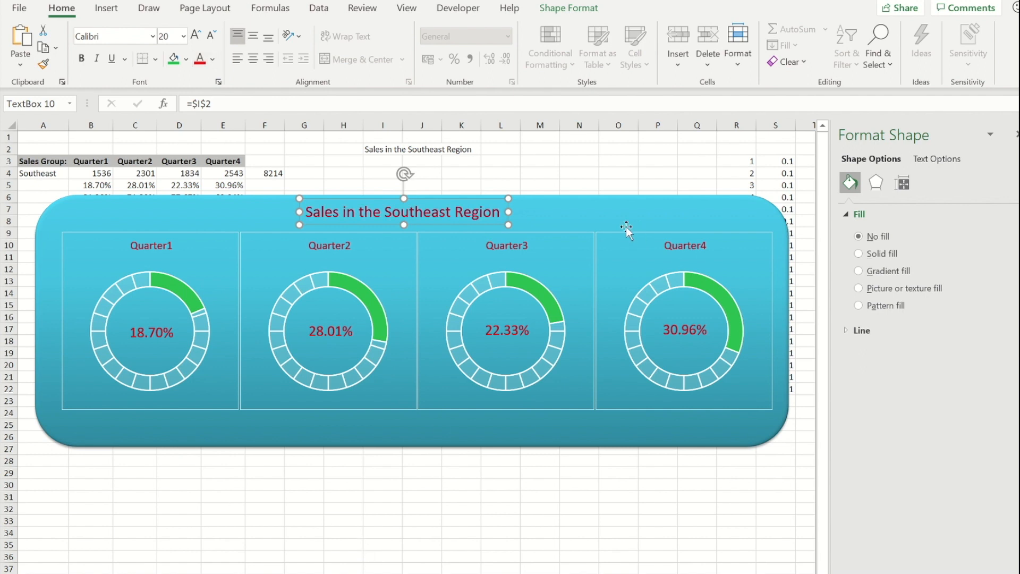
Step: Group the rounded rectangle, the four charts, their percentage labels and the title into one object
{"action": "key", "text": "ctrl+a"}
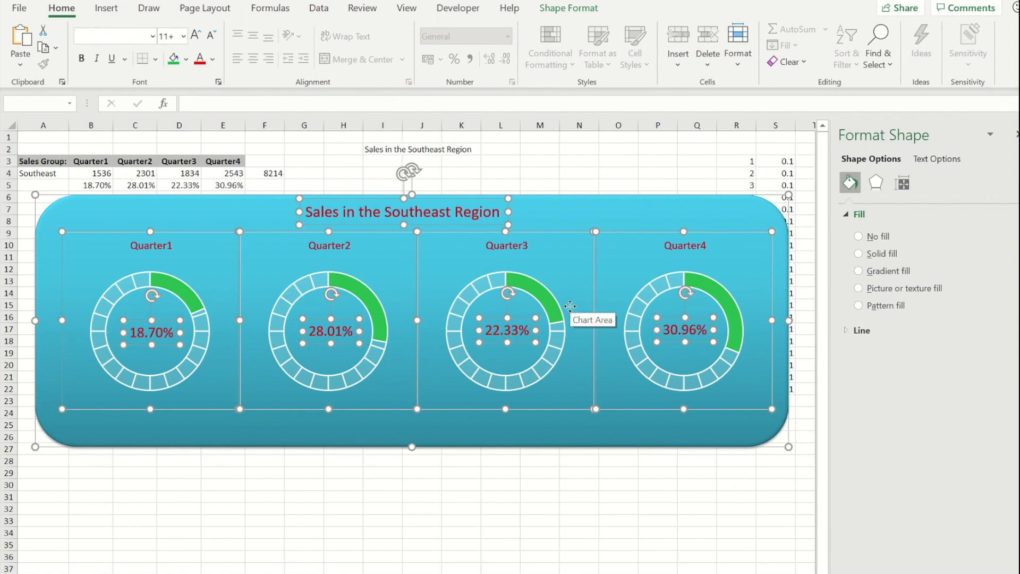
{"action": "left_click", "coordinate": [580, 12]}
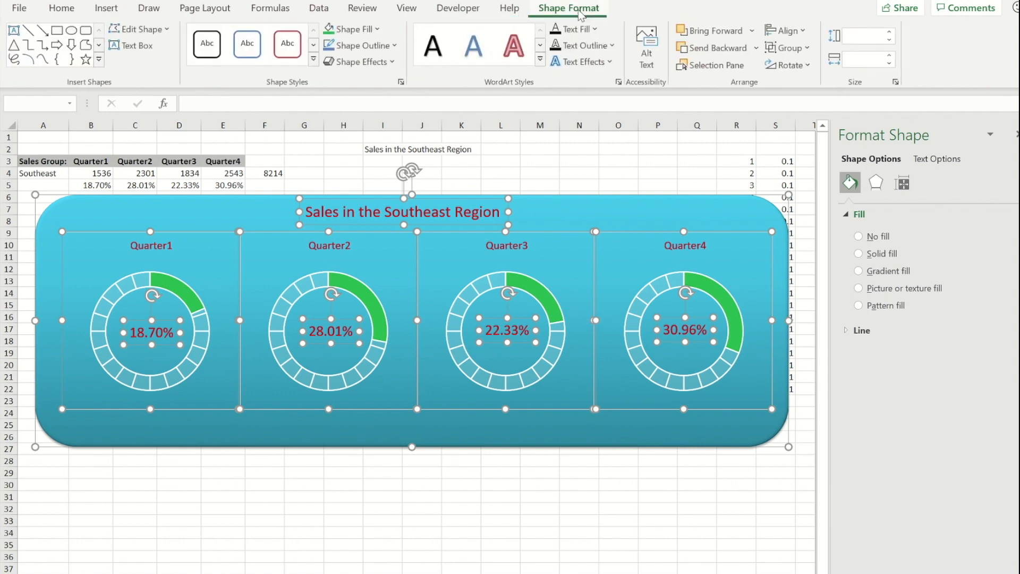
{"action": "left_click", "coordinate": [804, 47]}
{"action": "left_click", "coordinate": [801, 69]}
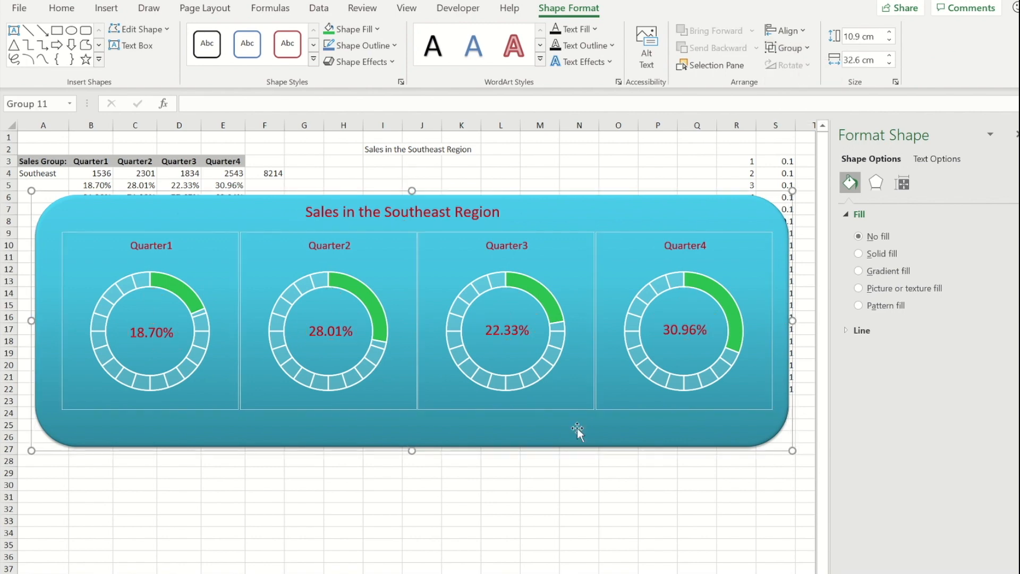
Step: Move the grouped infographic to start at row 7 near column A, clear of the sales table
{"action": "left_click", "coordinate": [461, 551]}
{"action": "left_click_drag", "start_coordinate": [591, 207], "coordinate": [489, 191]}
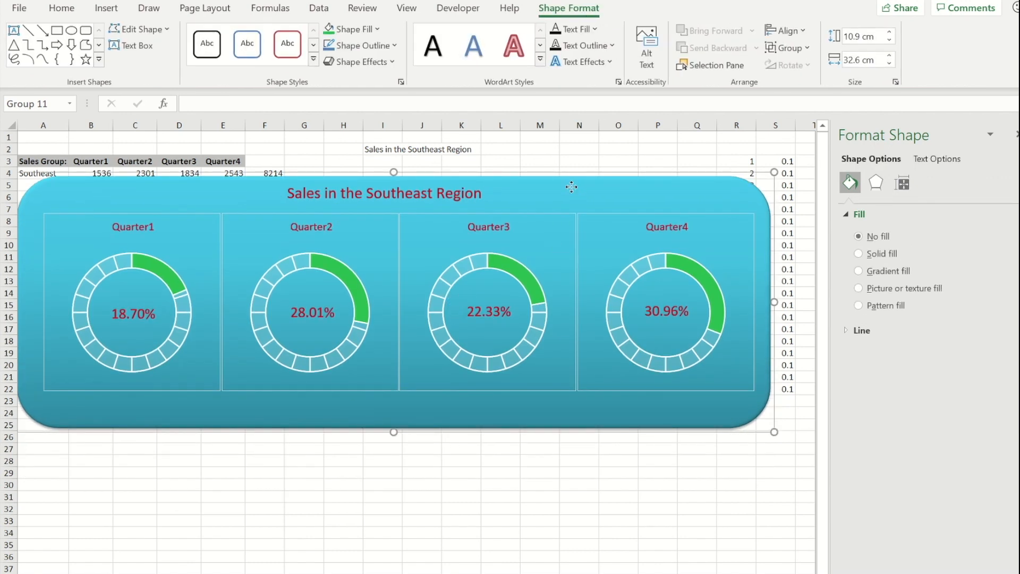
{"action": "left_click_drag", "start_coordinate": [571, 186], "coordinate": [569, 217]}
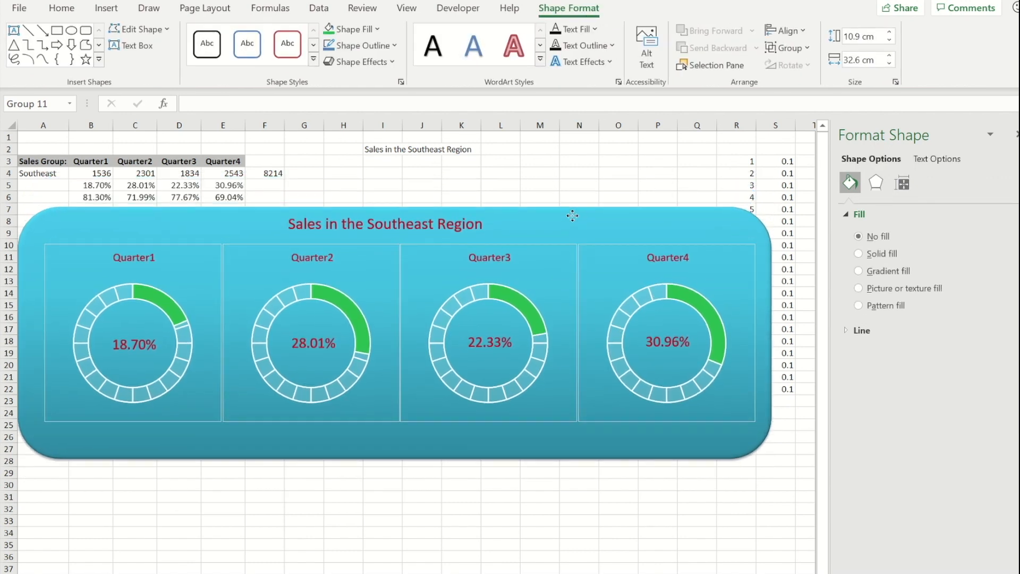
Step: Test the infographic by switching the sales group in cell A4 to Northwest, Southwest and finally Northeast
{"action": "left_click", "coordinate": [48, 174]}
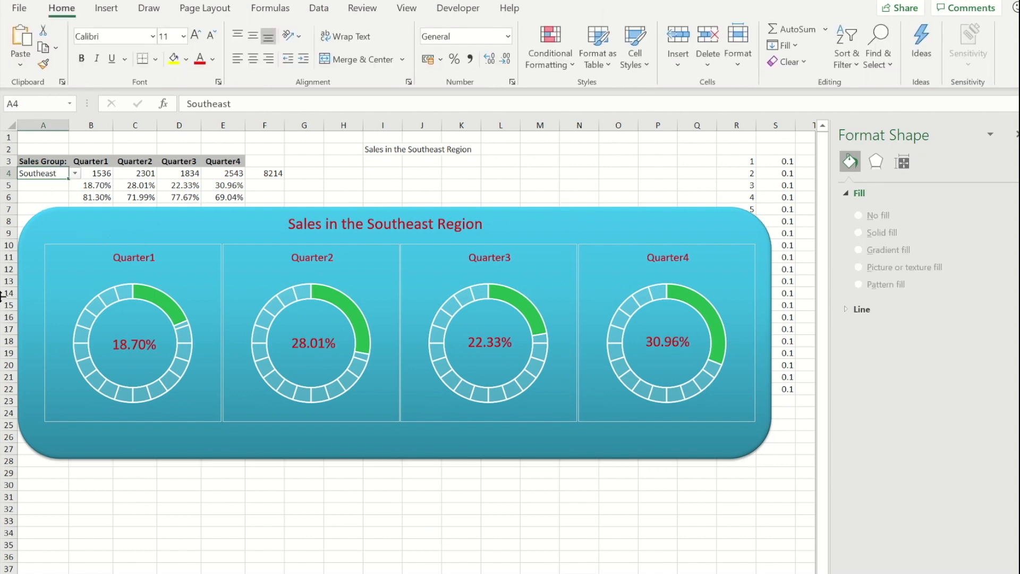
{"action": "left_click", "coordinate": [75, 173]}
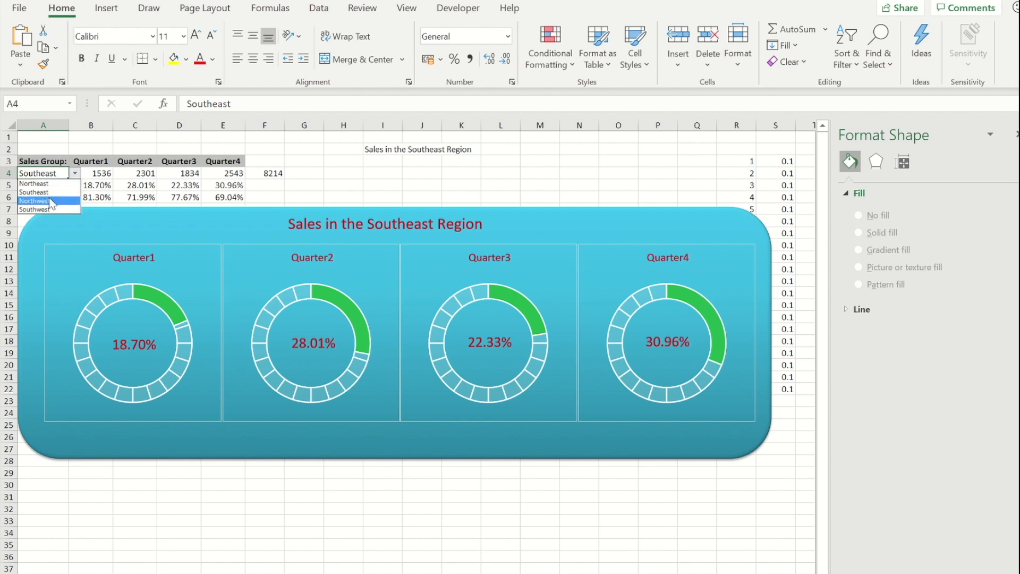
{"action": "left_click", "coordinate": [51, 201]}
{"action": "left_click", "coordinate": [75, 173]}
{"action": "left_click", "coordinate": [46, 210]}
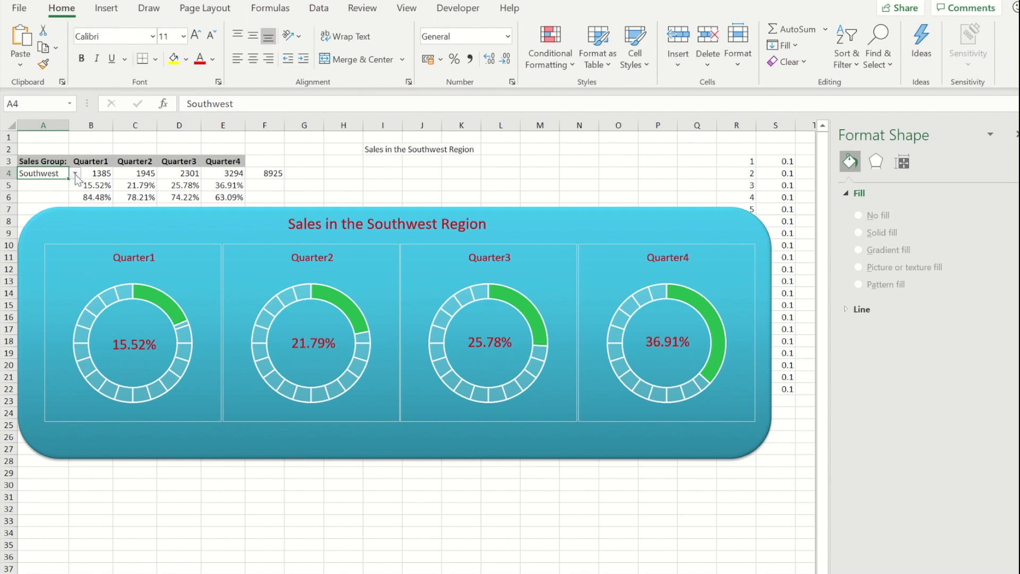
{"action": "left_click", "coordinate": [75, 173]}
{"action": "left_click", "coordinate": [43, 185]}
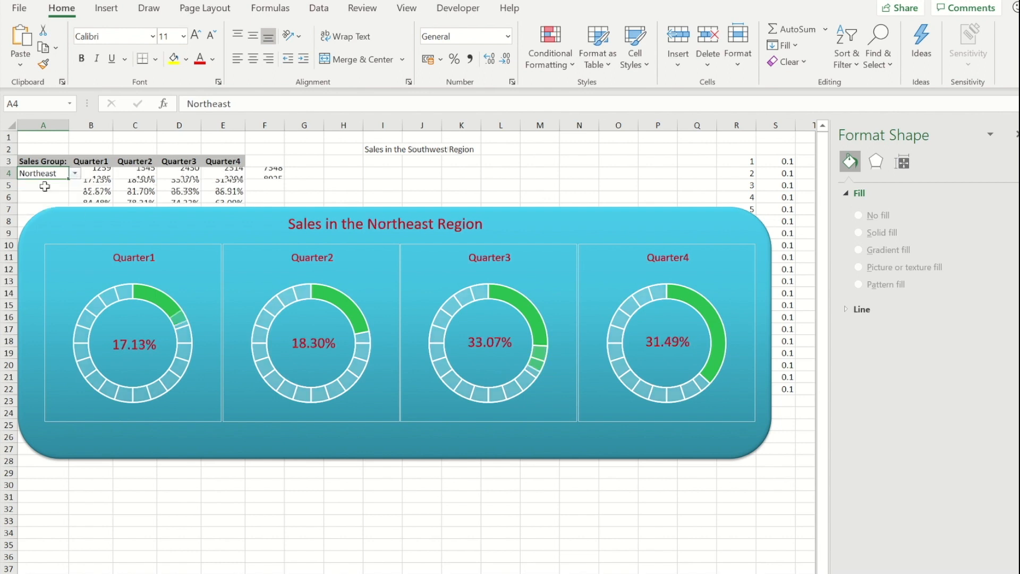